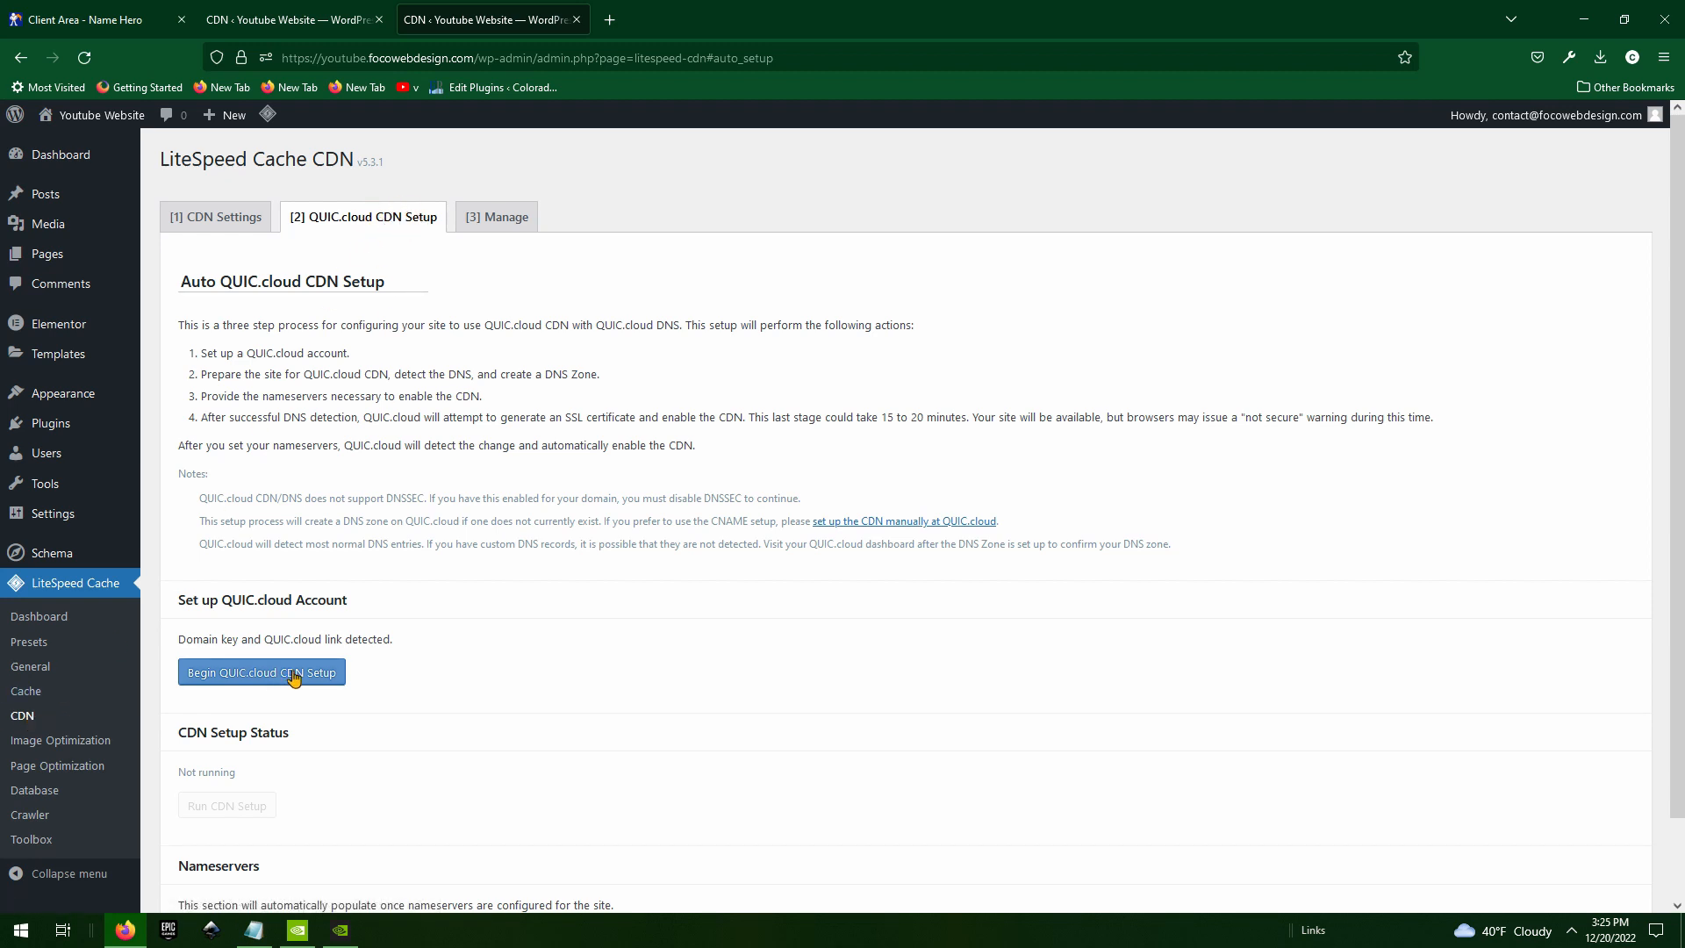
pyautogui.scroll(-2, 290, 671)
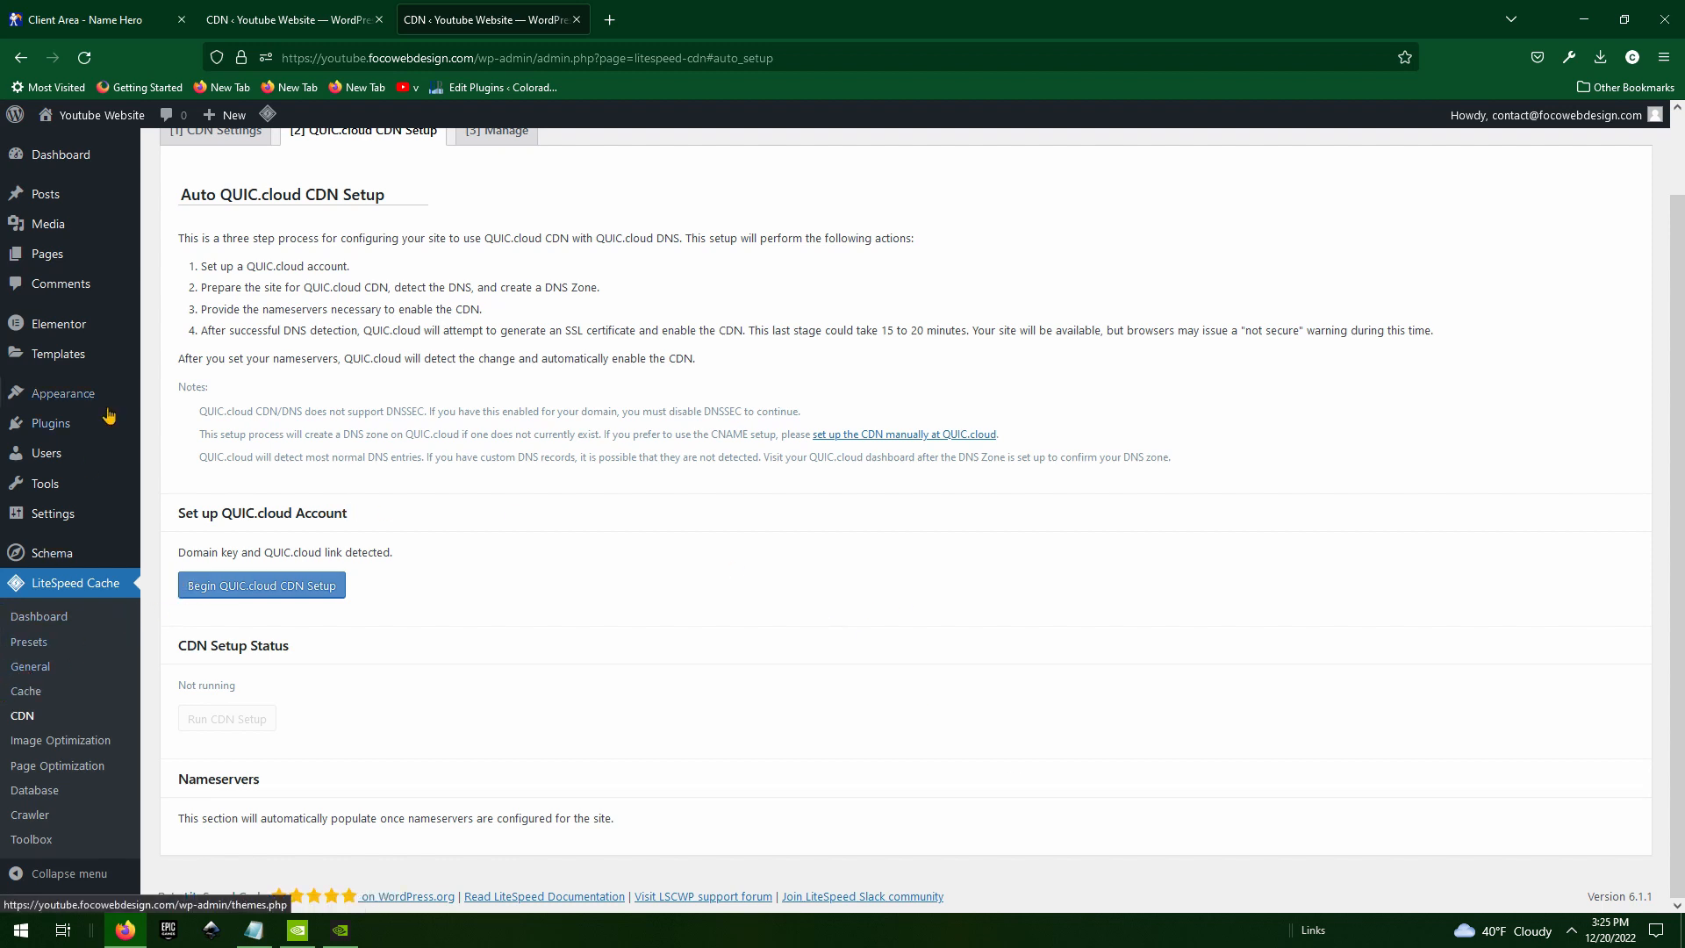
pyautogui.scroll(1, 53, 378)
pyautogui.moveTo(68, 519)
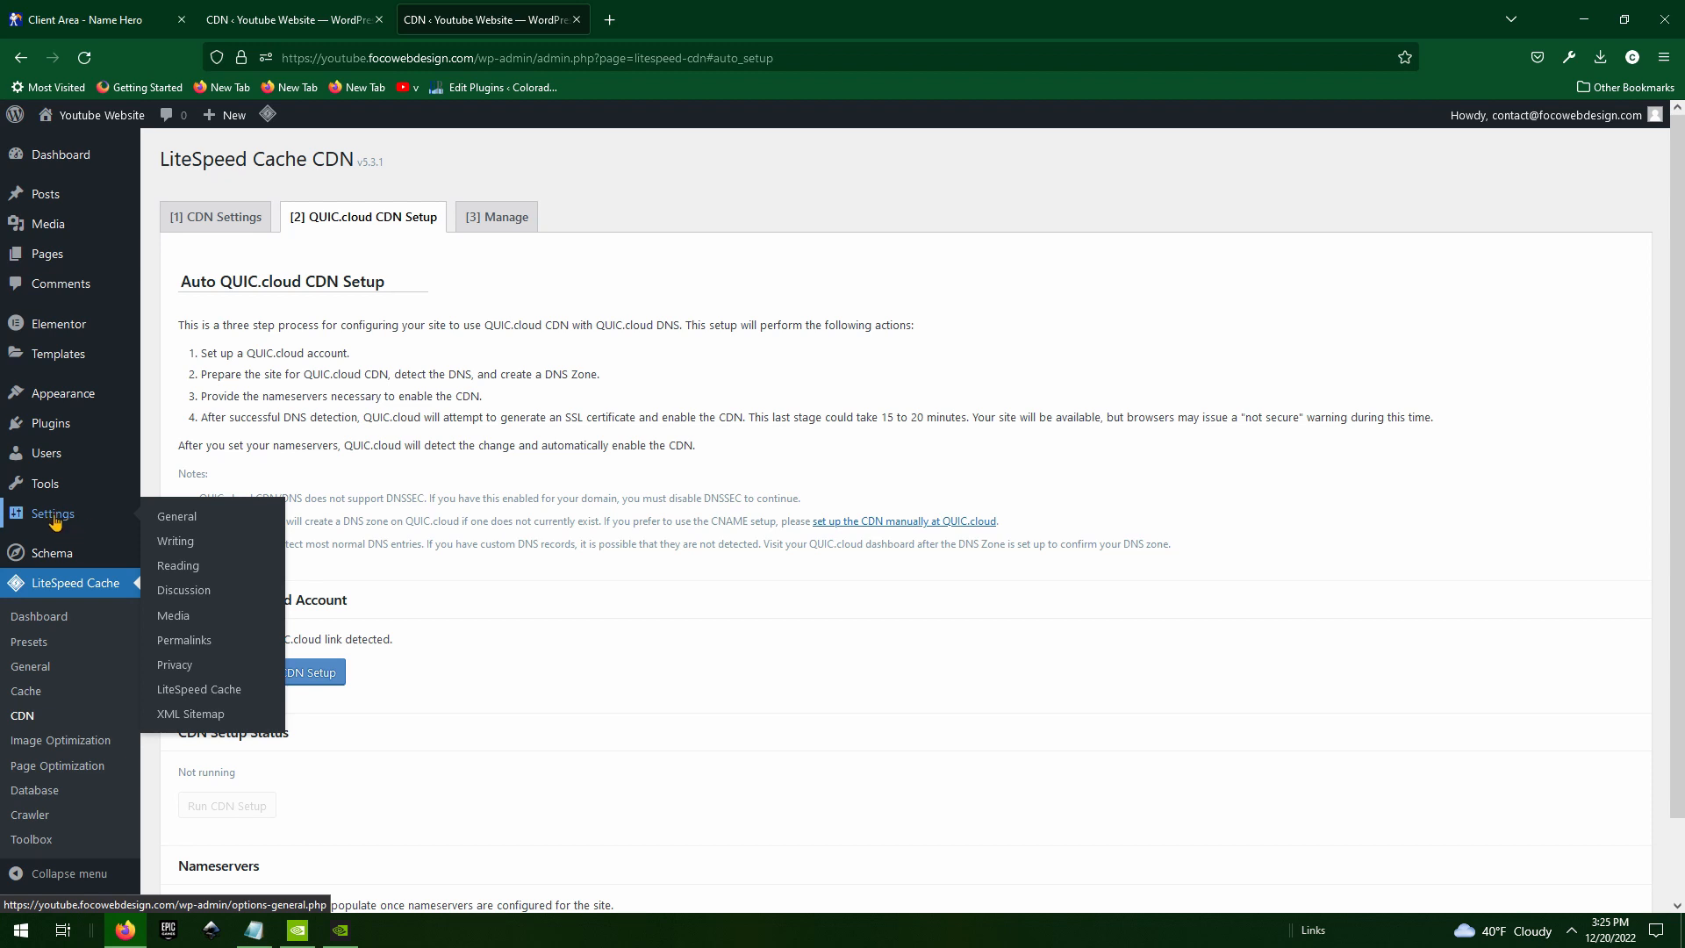
pyautogui.click(175, 517)
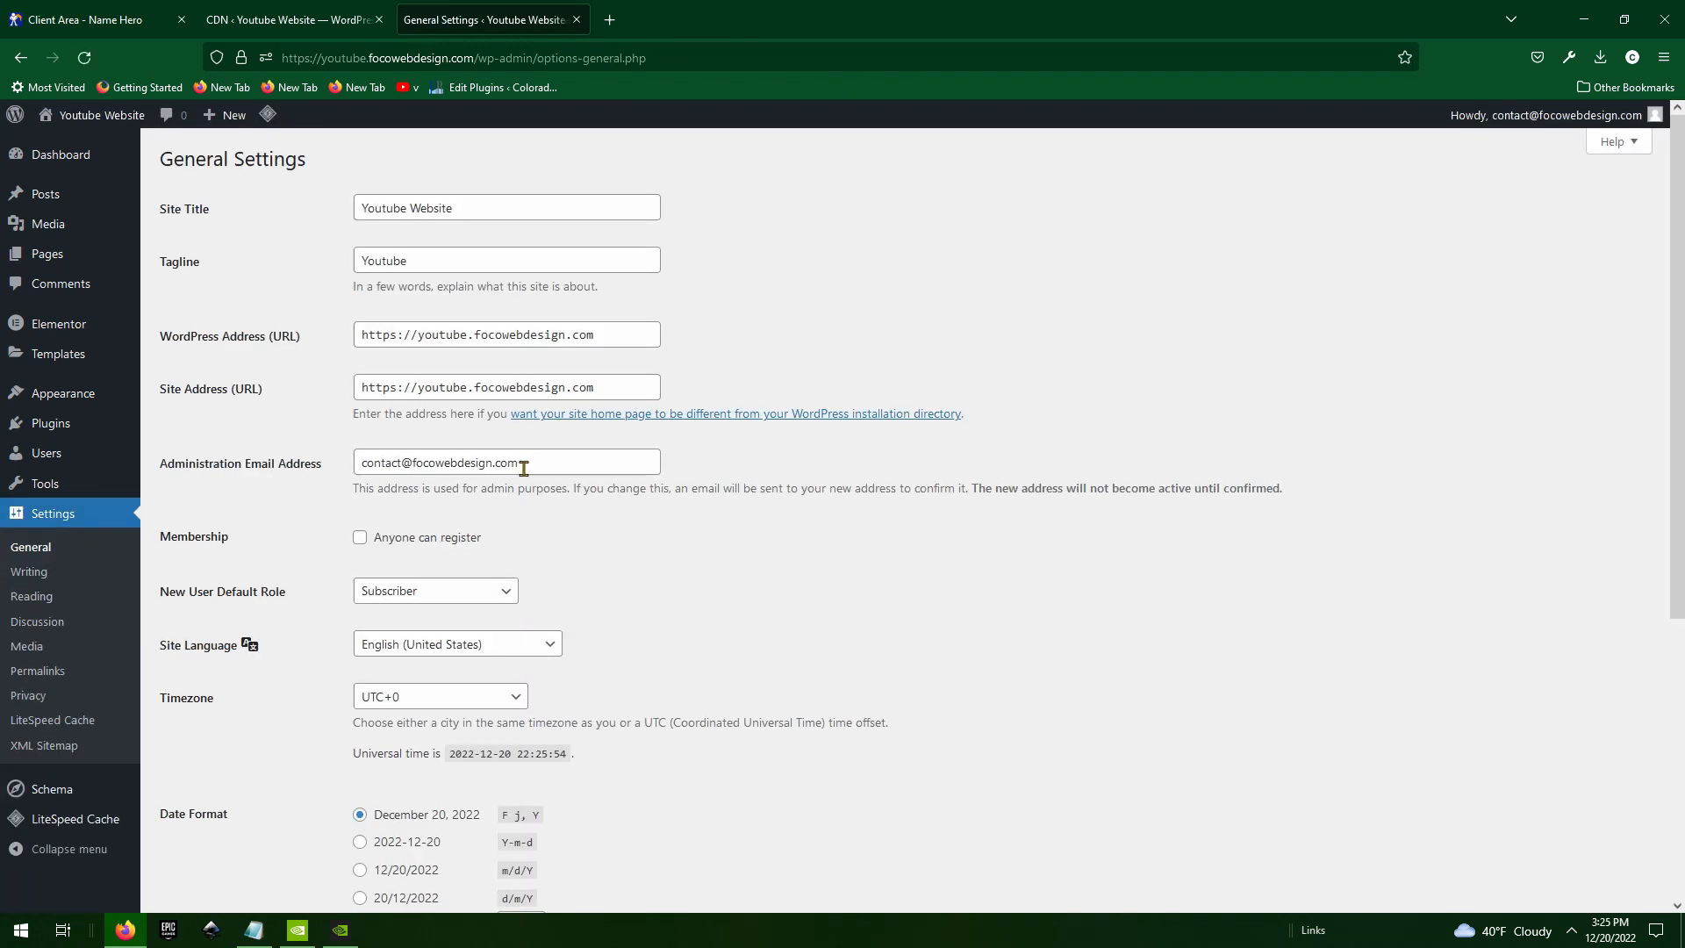
pyautogui.click(418, 337)
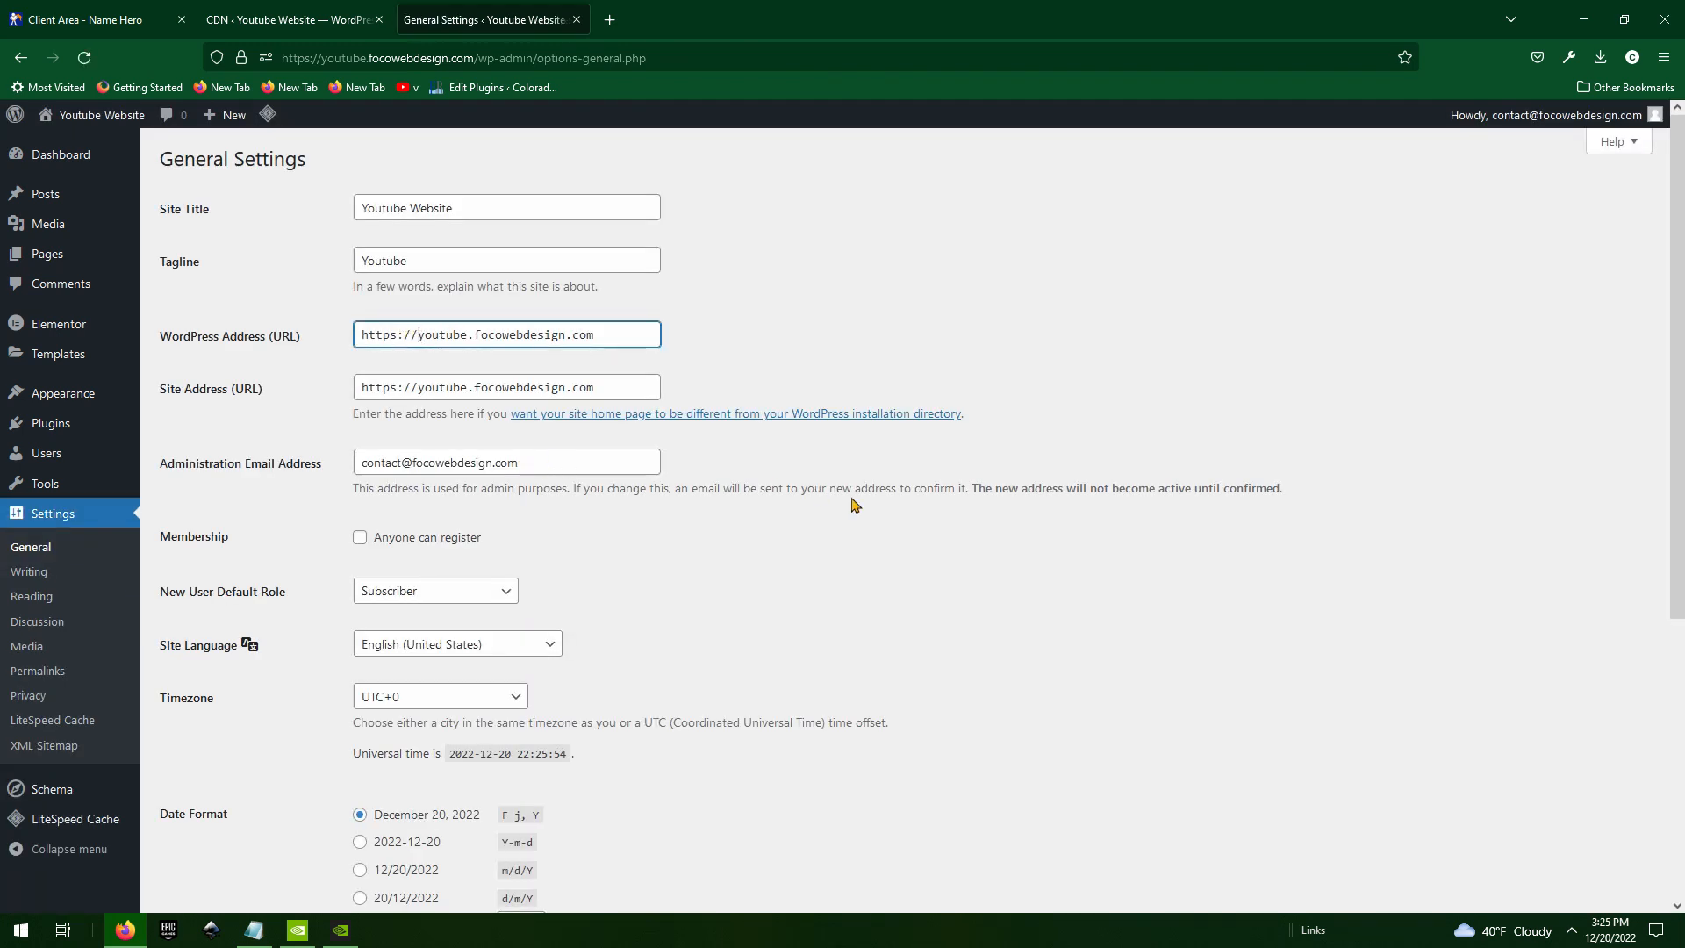
pyautogui.write('www.')
pyautogui.click(417, 390)
pyautogui.write('www.')
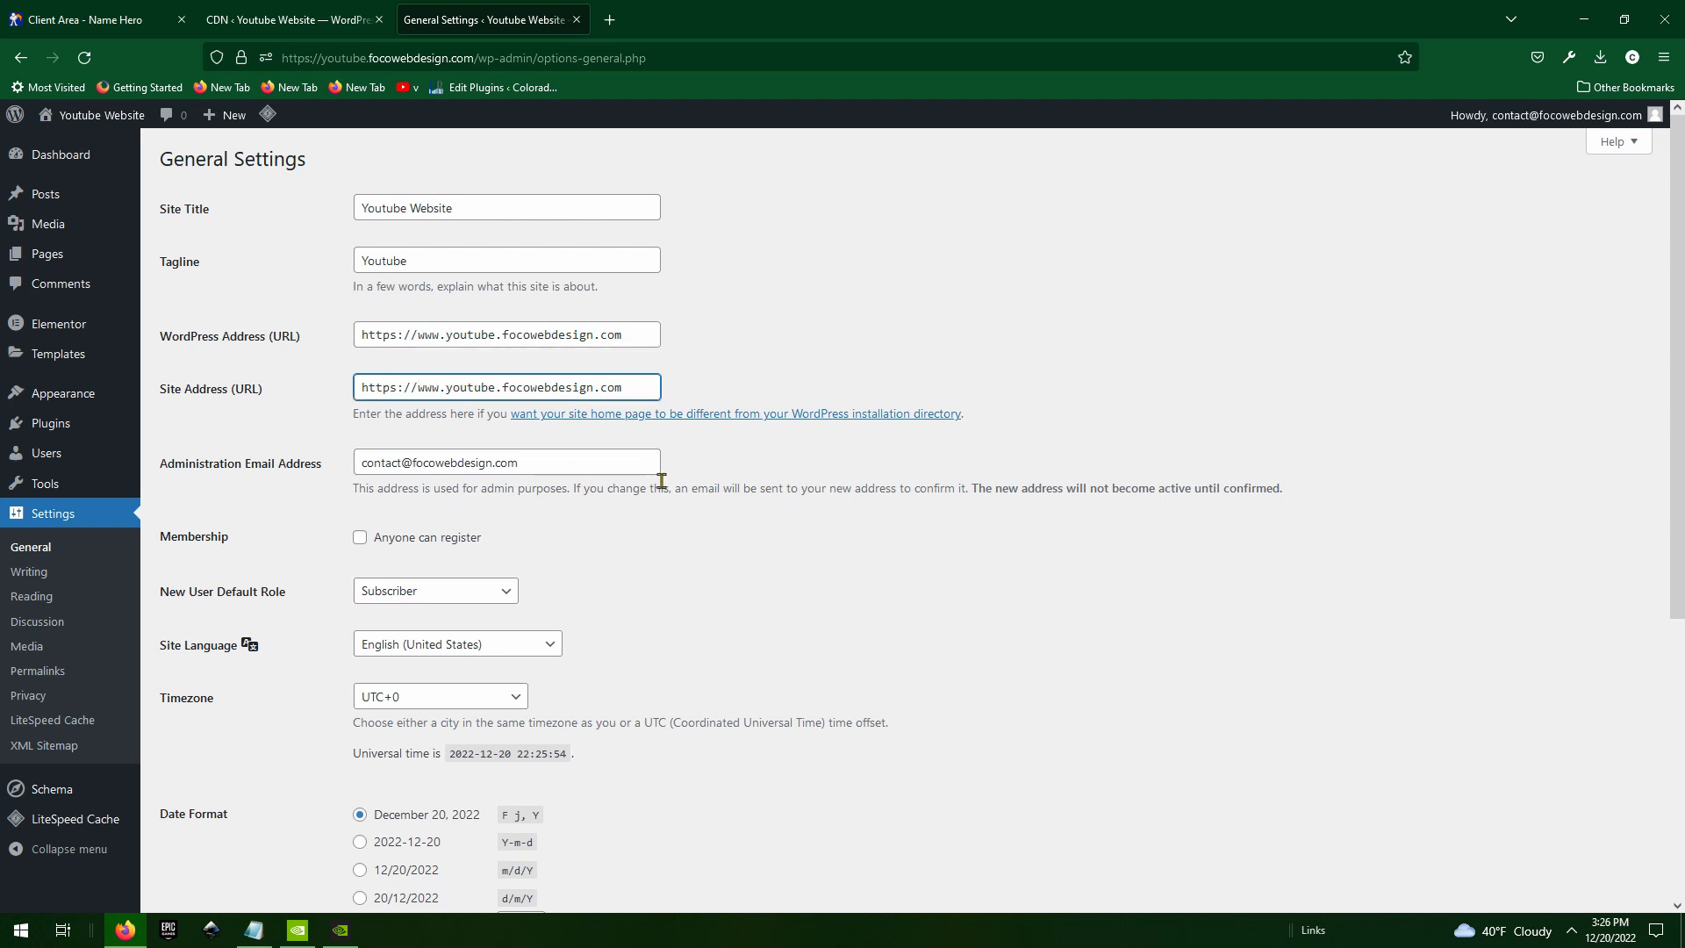
pyautogui.click(1354, 689)
pyautogui.scroll(-5, 1353, 690)
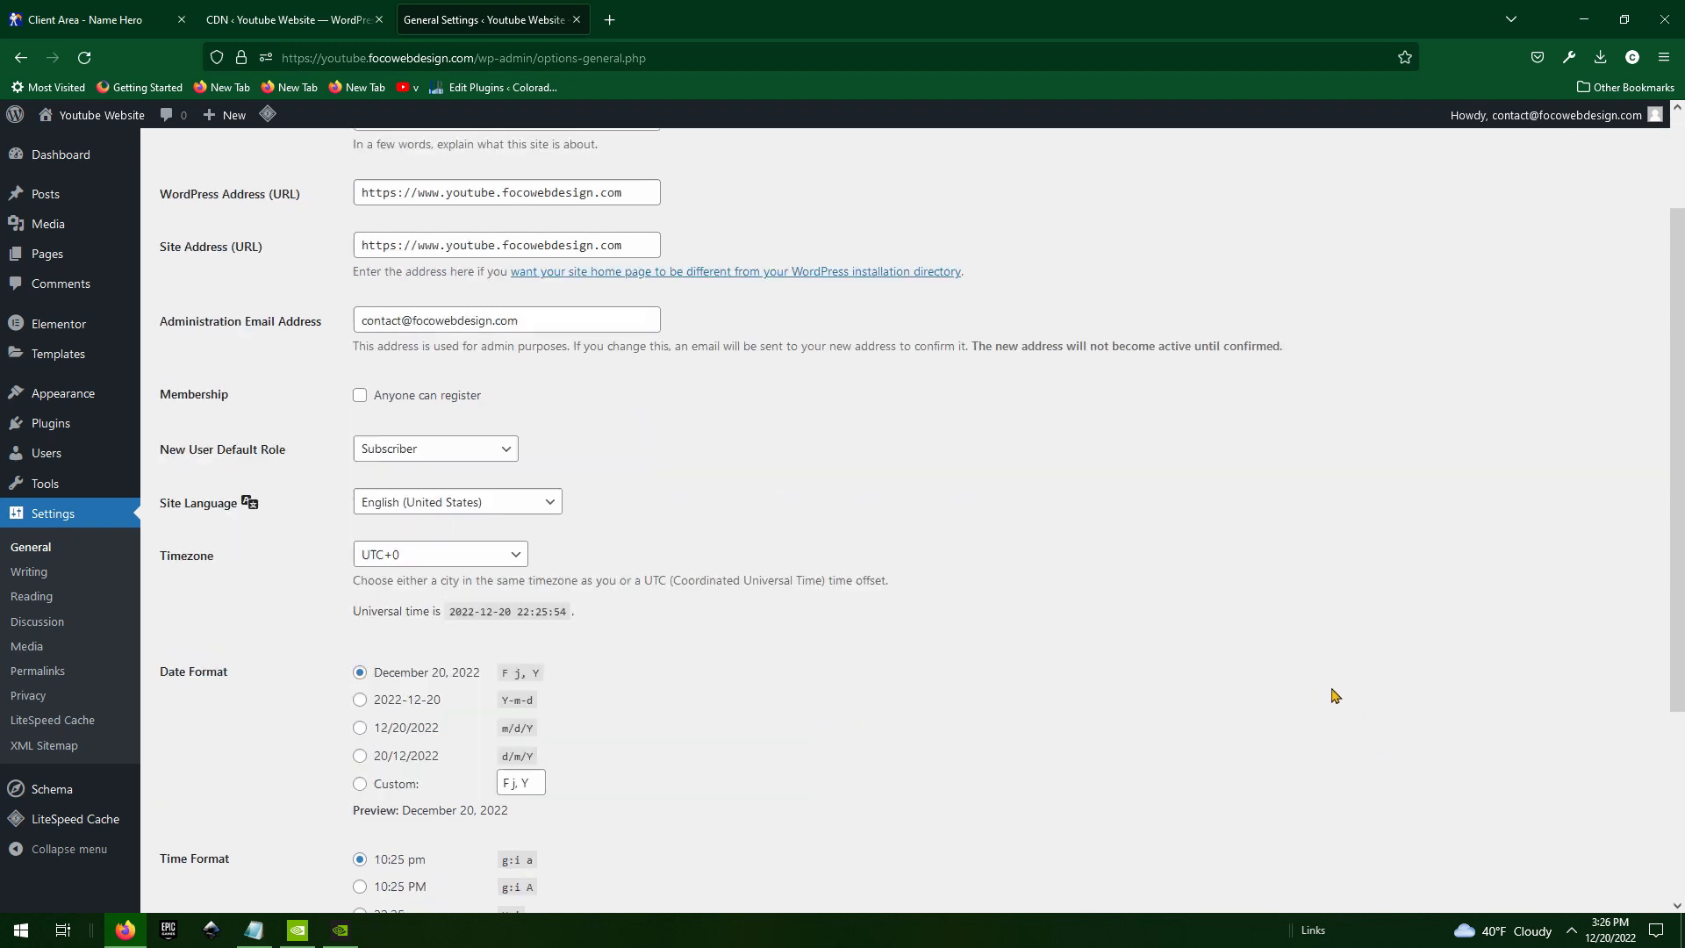
pyautogui.click(219, 821)
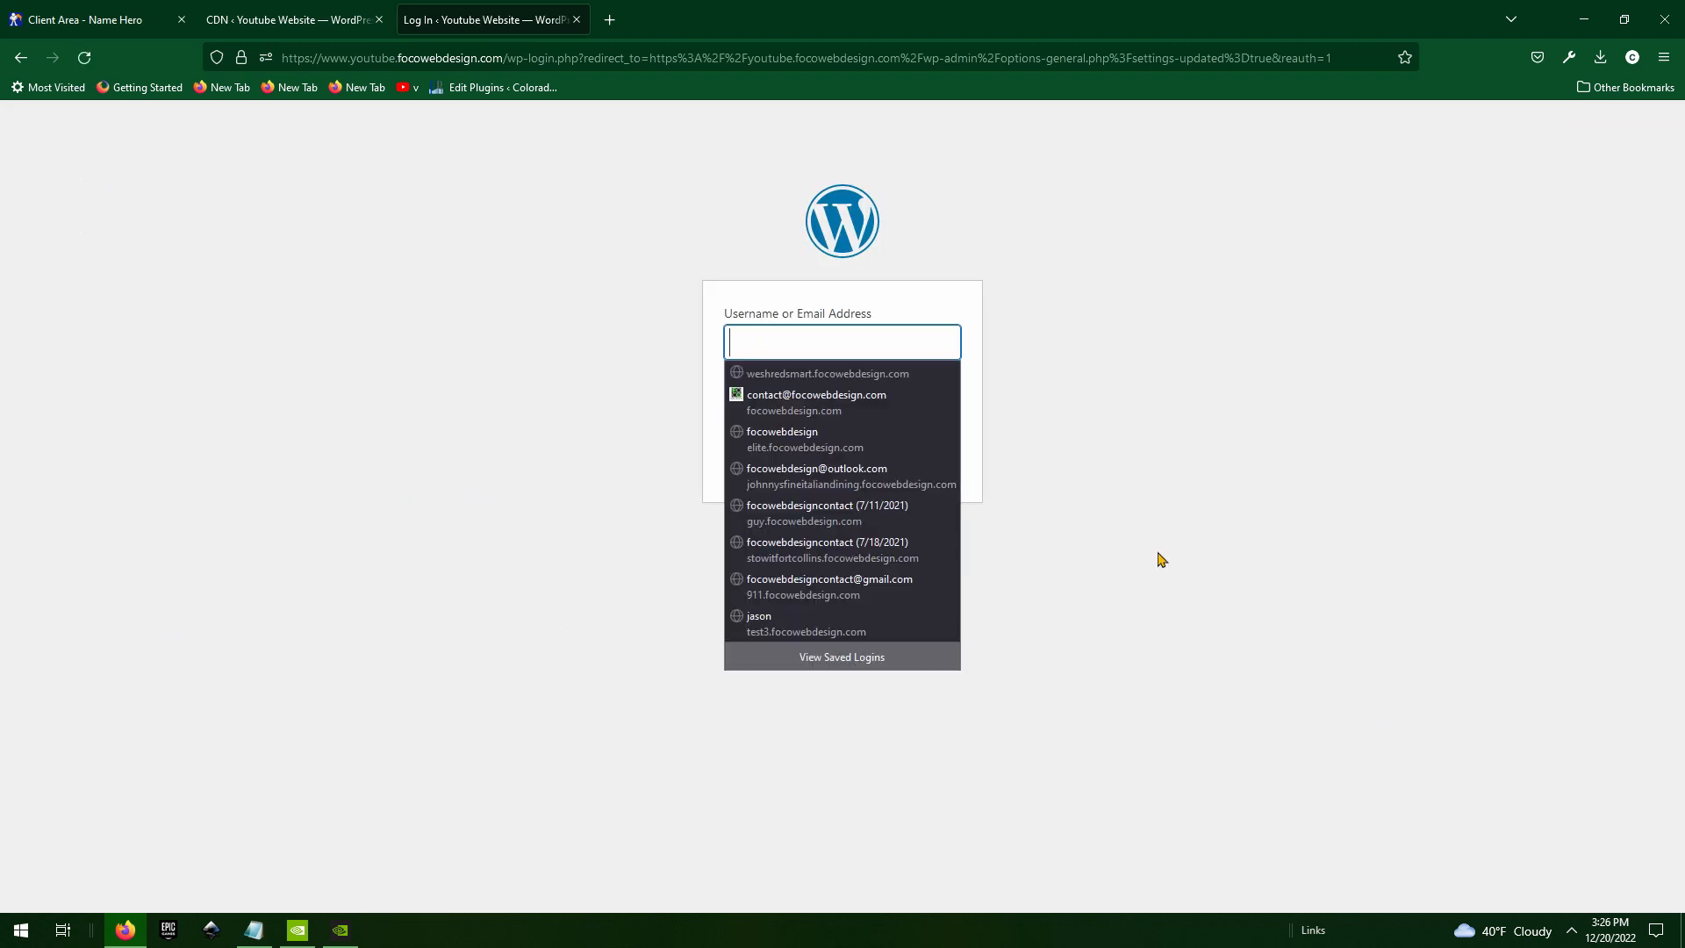
# - Log back in to the WordPress admin with the account email and password
pyautogui.click(840, 404)
pyautogui.click(933, 461)
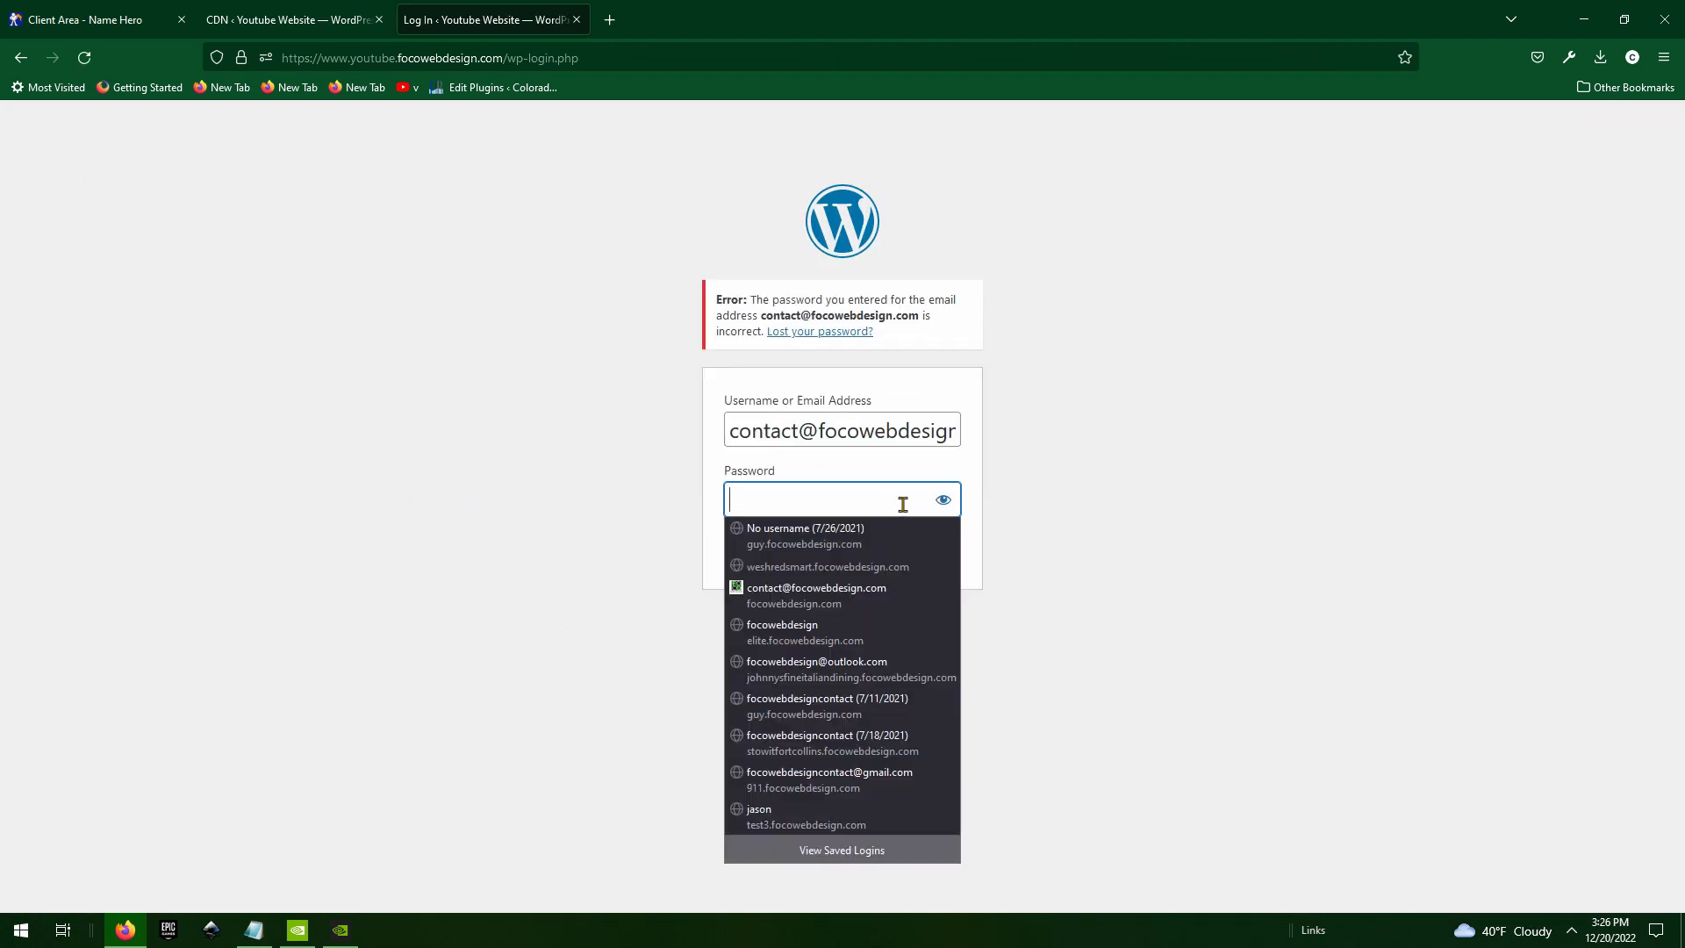
pyautogui.write('••••••••••')
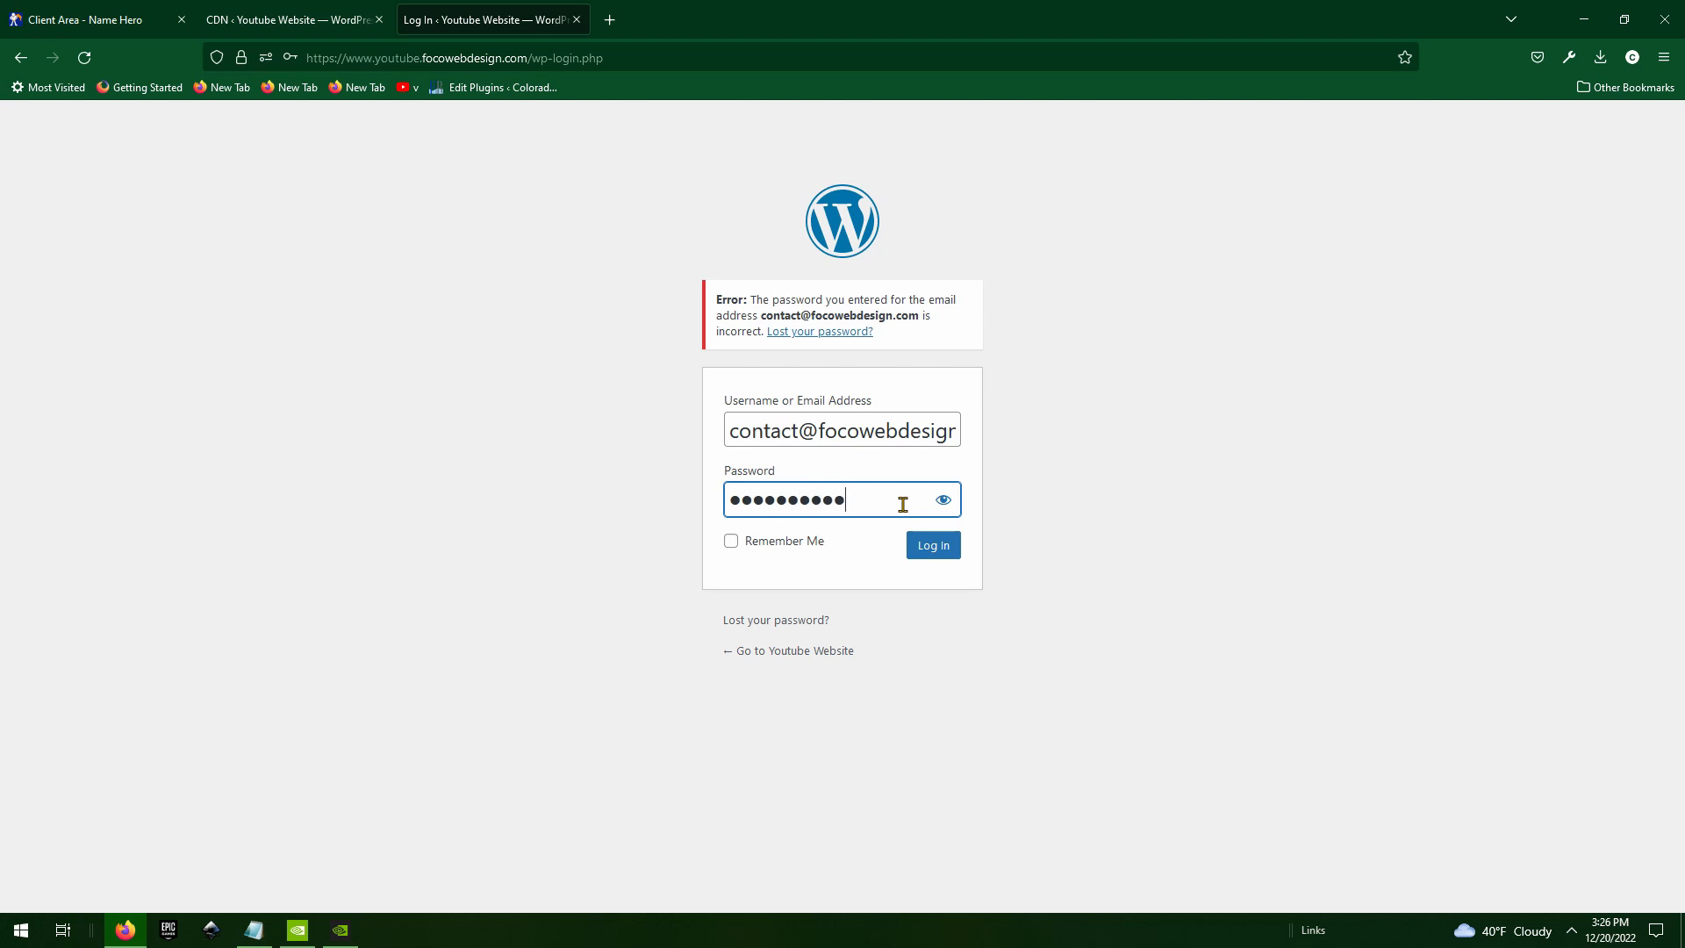
pyautogui.write('•')
pyautogui.press('Return')
pyautogui.click(1156, 505)
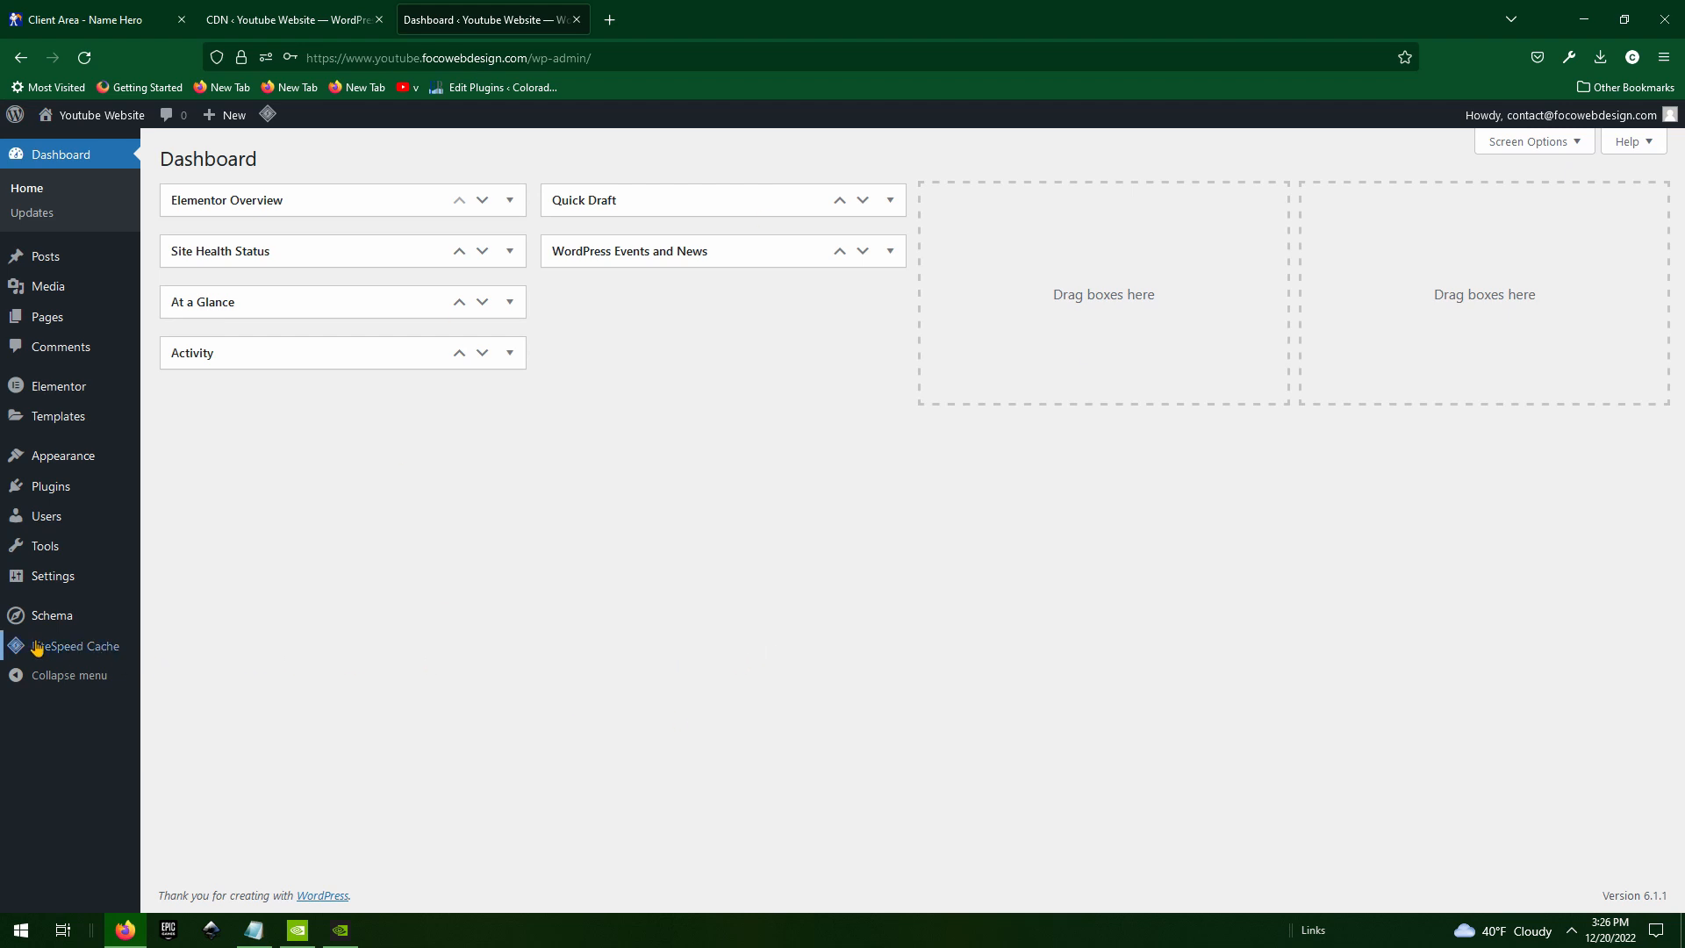
# - Request a refreshed domain key in the LiteSpeed Cache general settings
pyautogui.moveTo(84, 647)
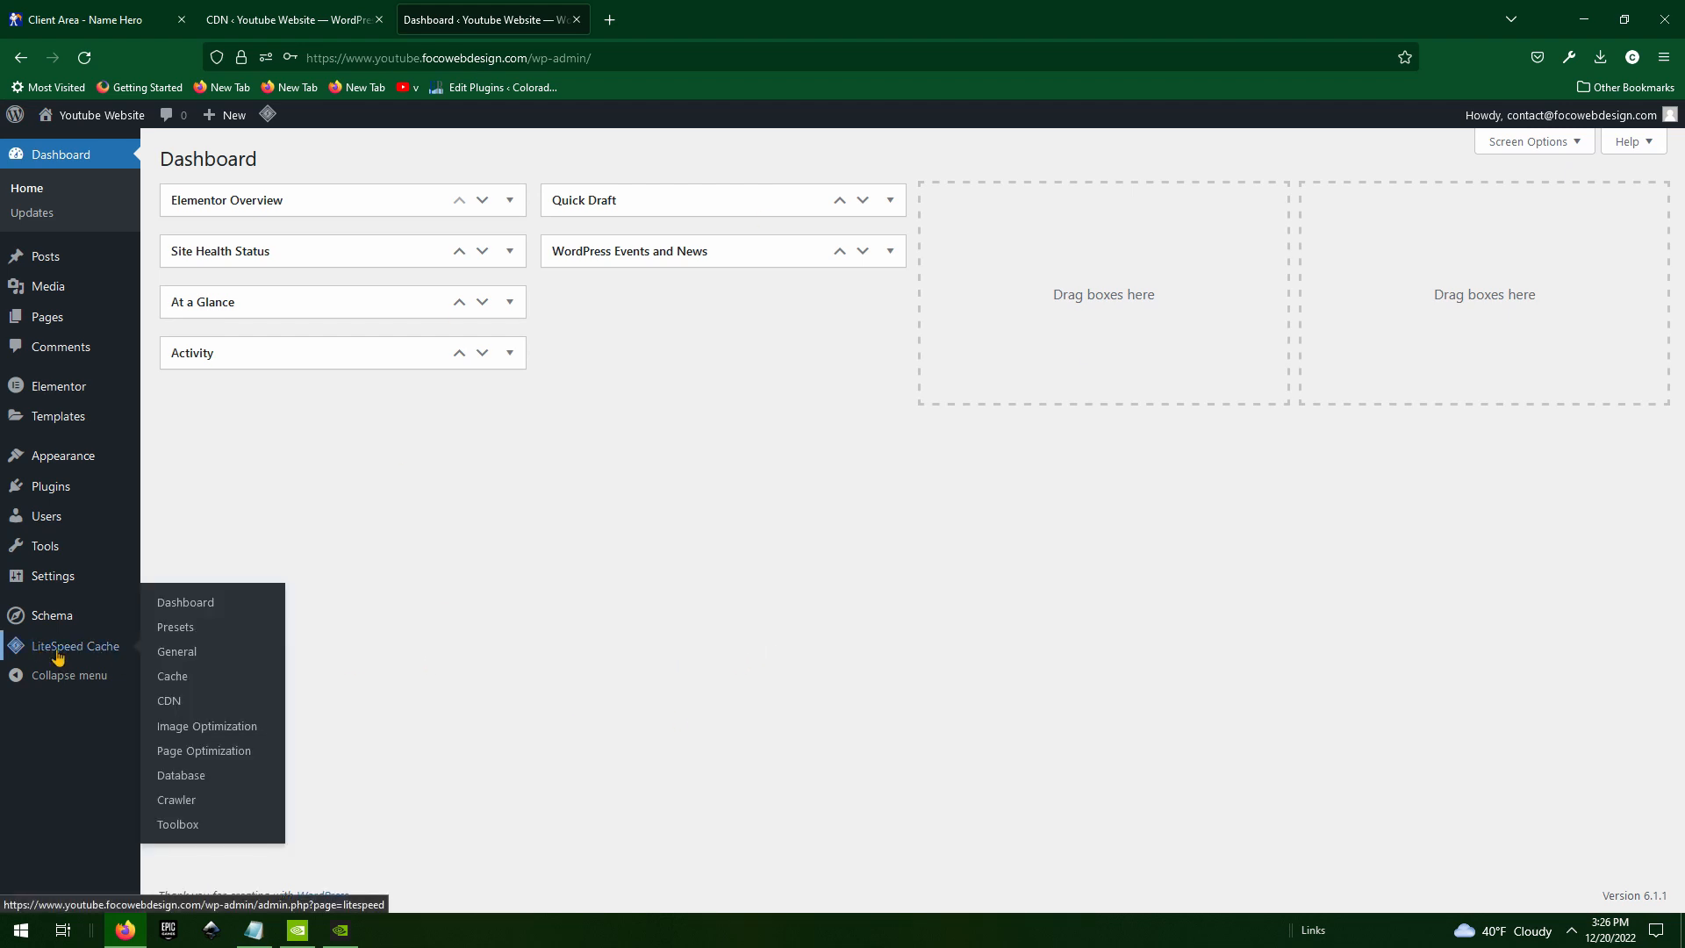
pyautogui.click(196, 659)
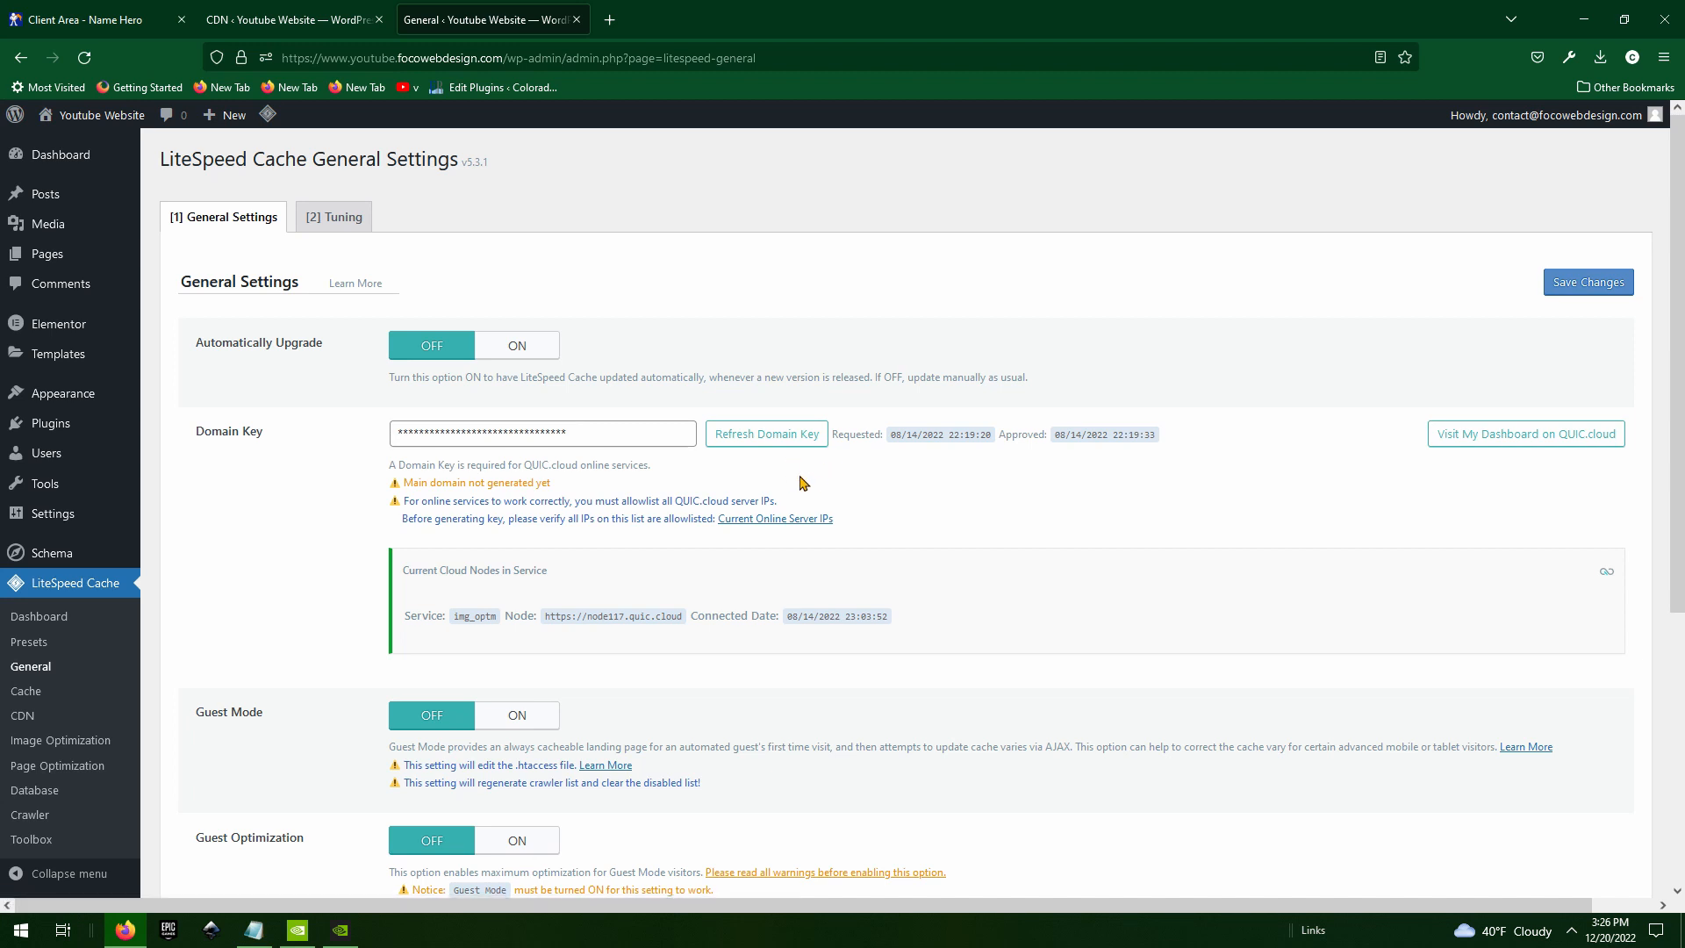
pyautogui.click(772, 441)
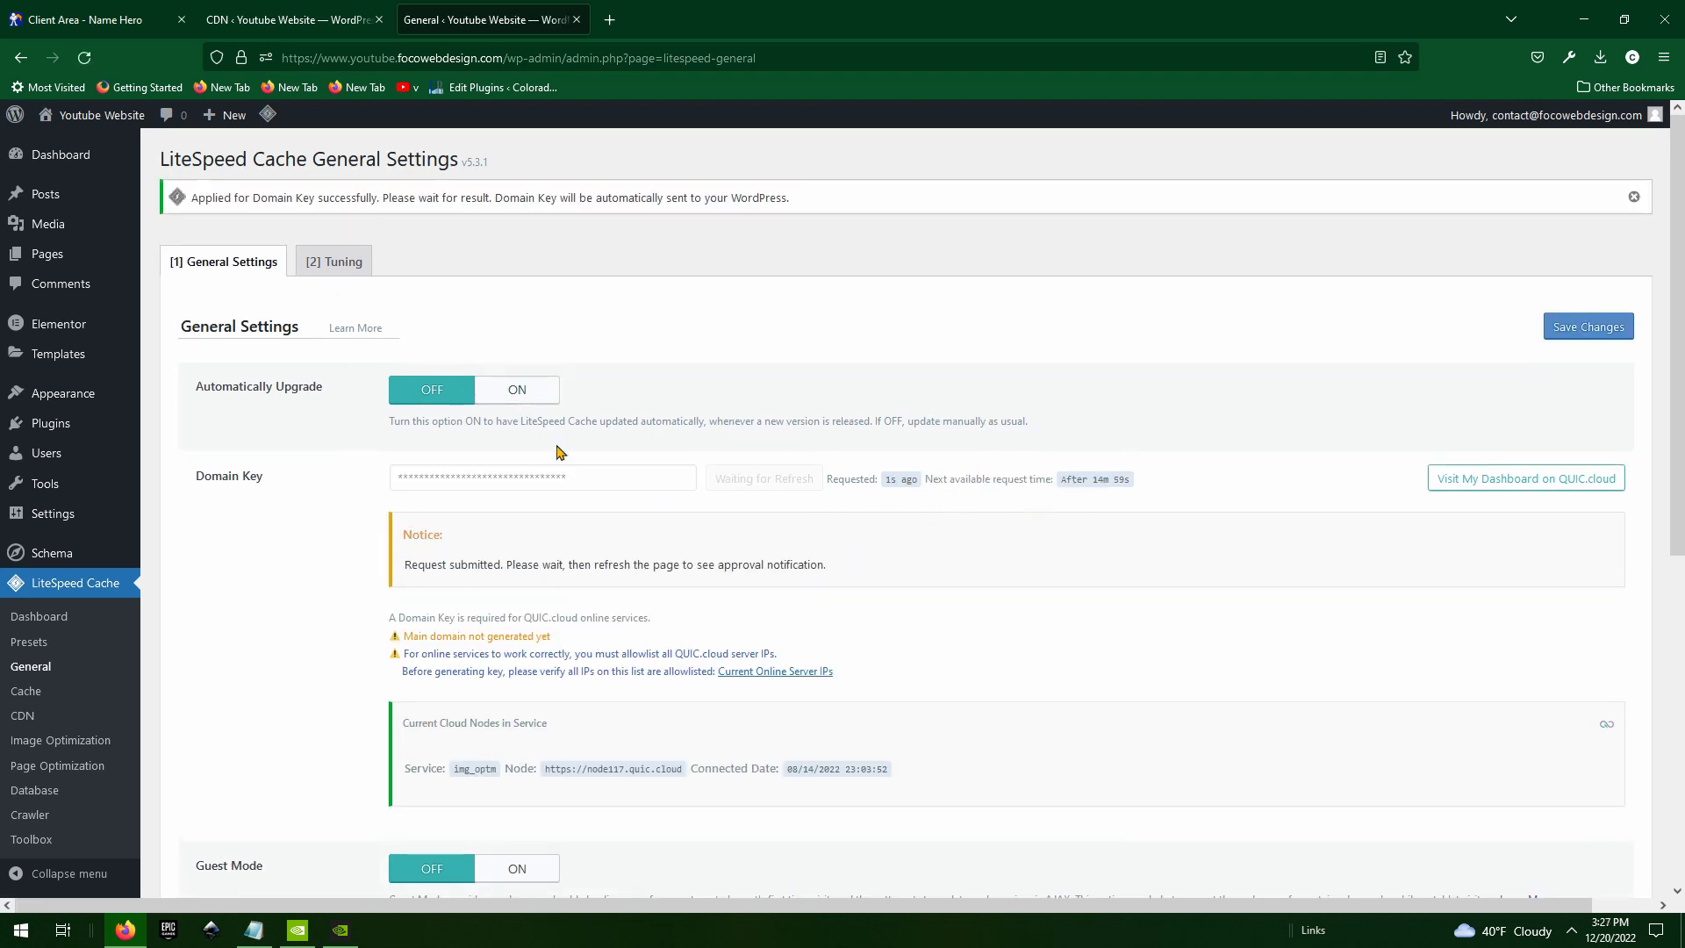
# - Examine the QUIC.cloud CDN setup page of LiteSpeed Cache for its account link and setup status
pyautogui.scroll(-1, 559, 514)
pyautogui.click(35, 715)
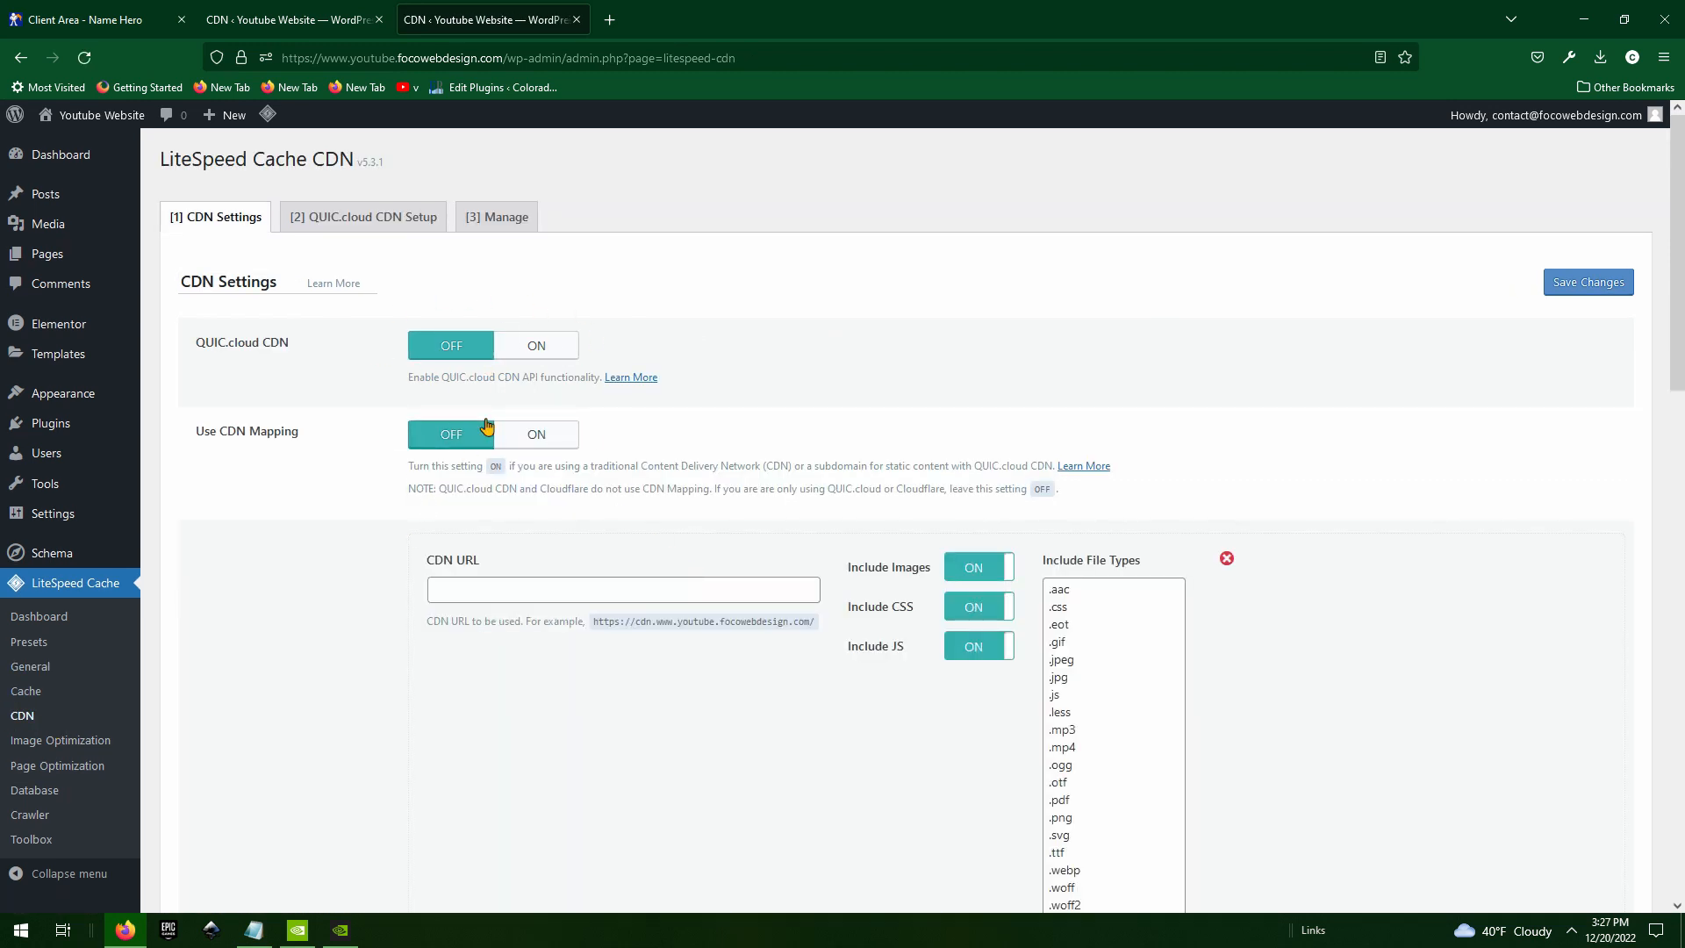
pyautogui.click(348, 219)
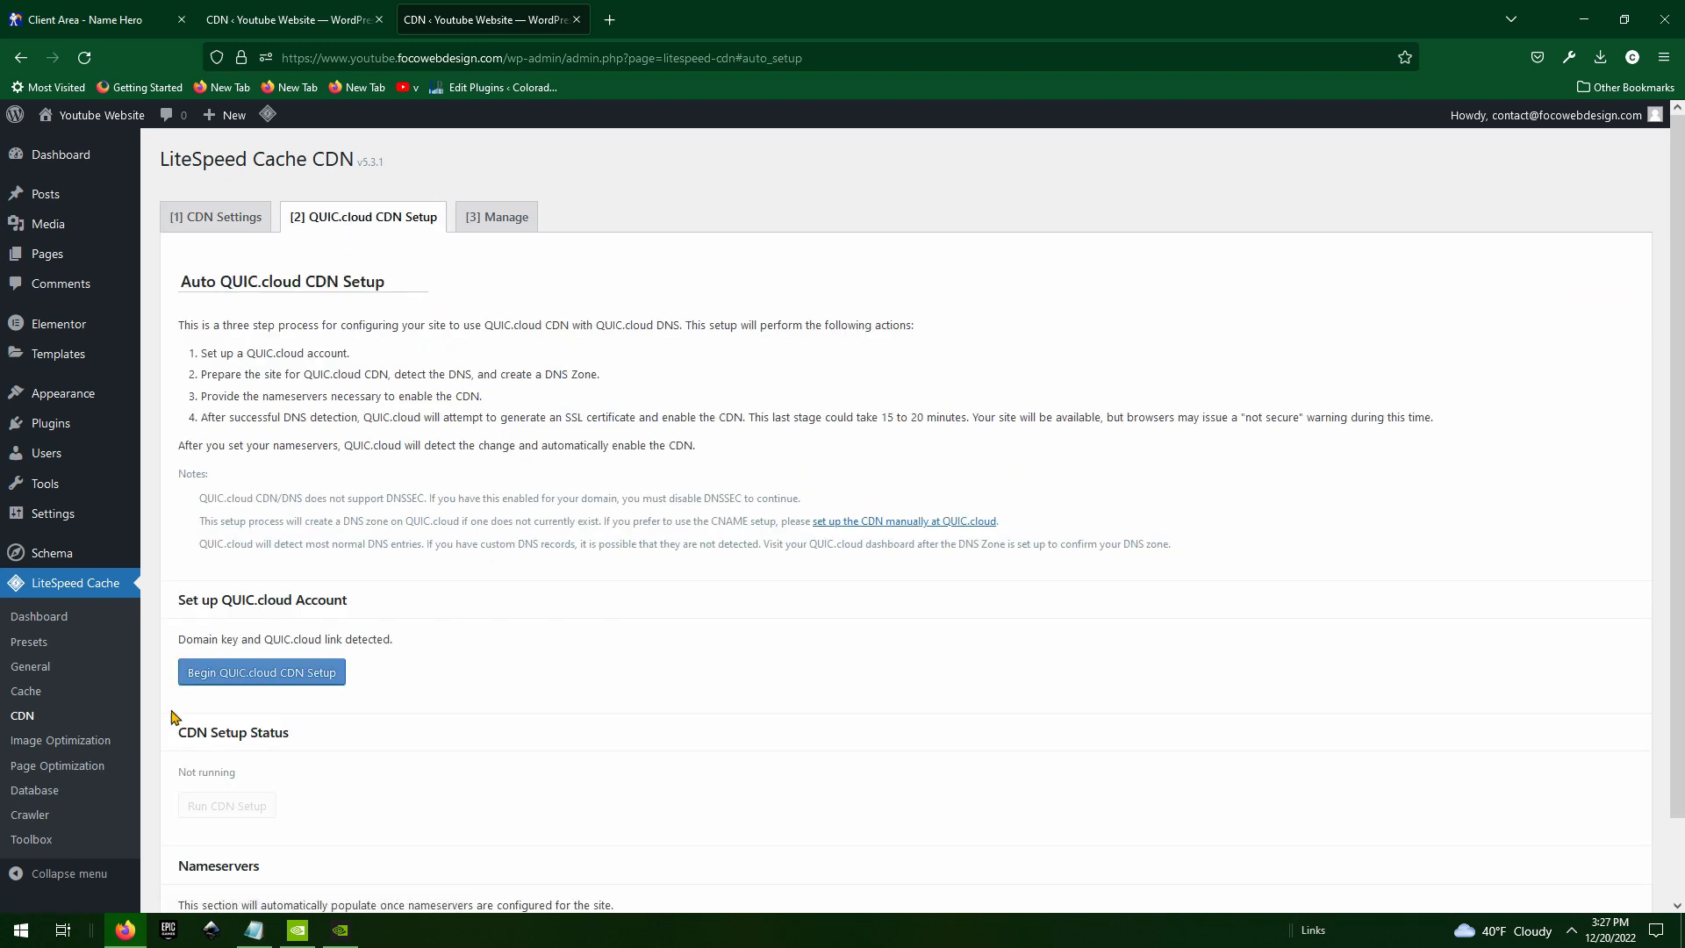
pyautogui.scroll(-1, 414, 674)
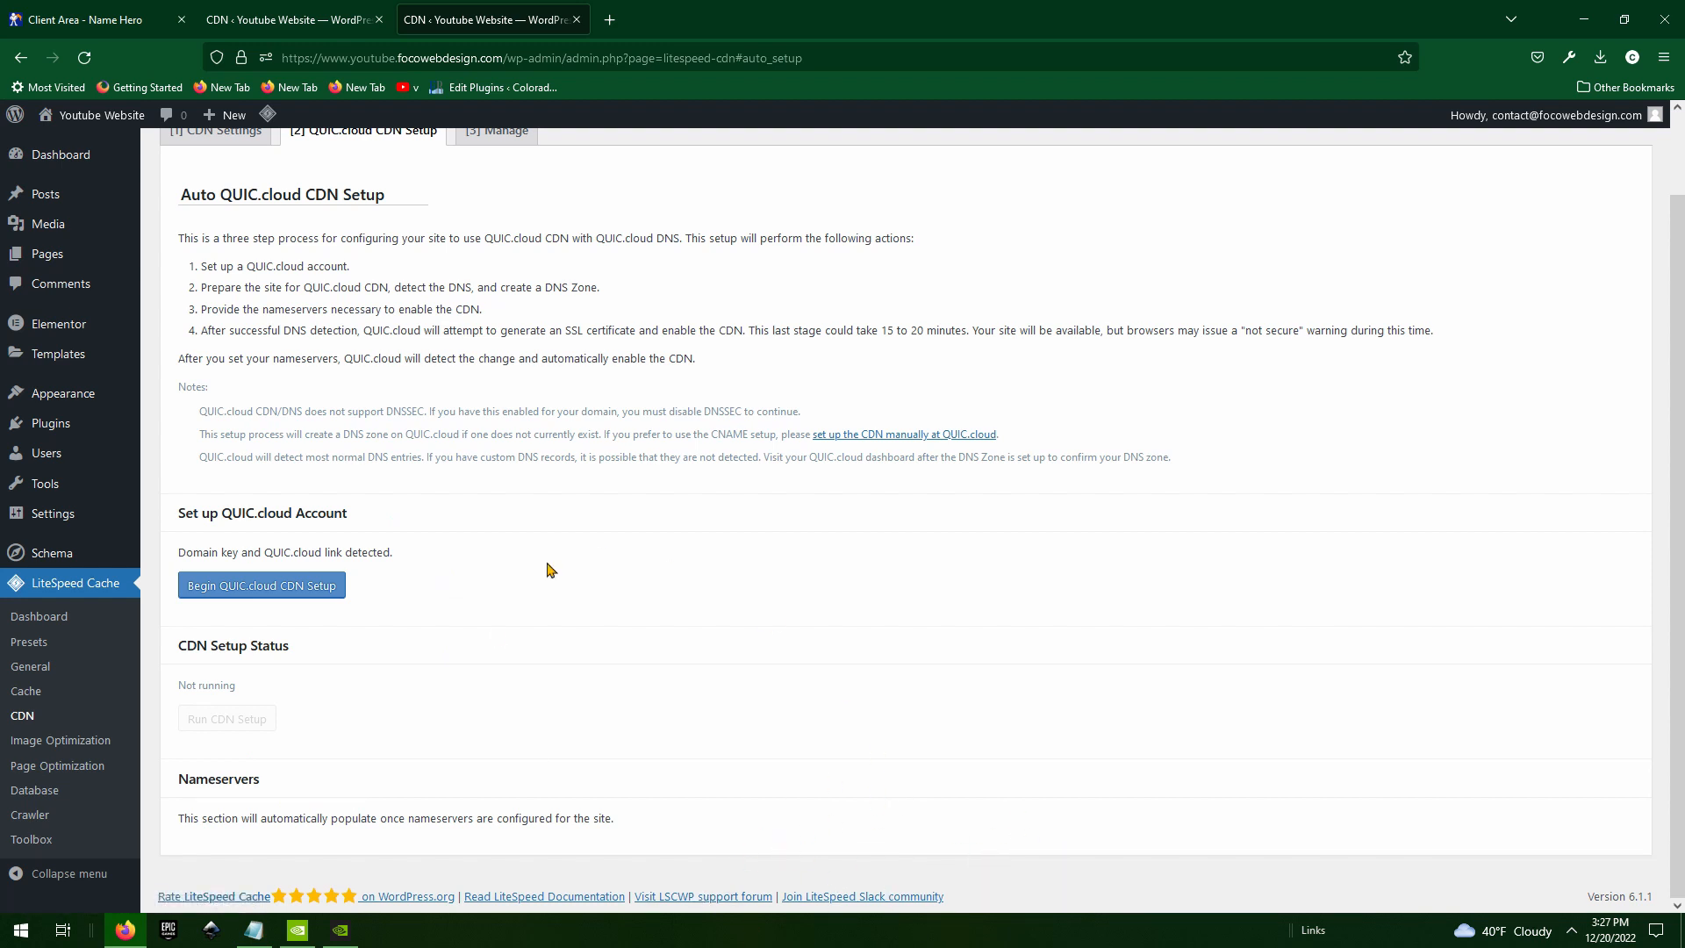
pyautogui.scroll(2, 838, 788)
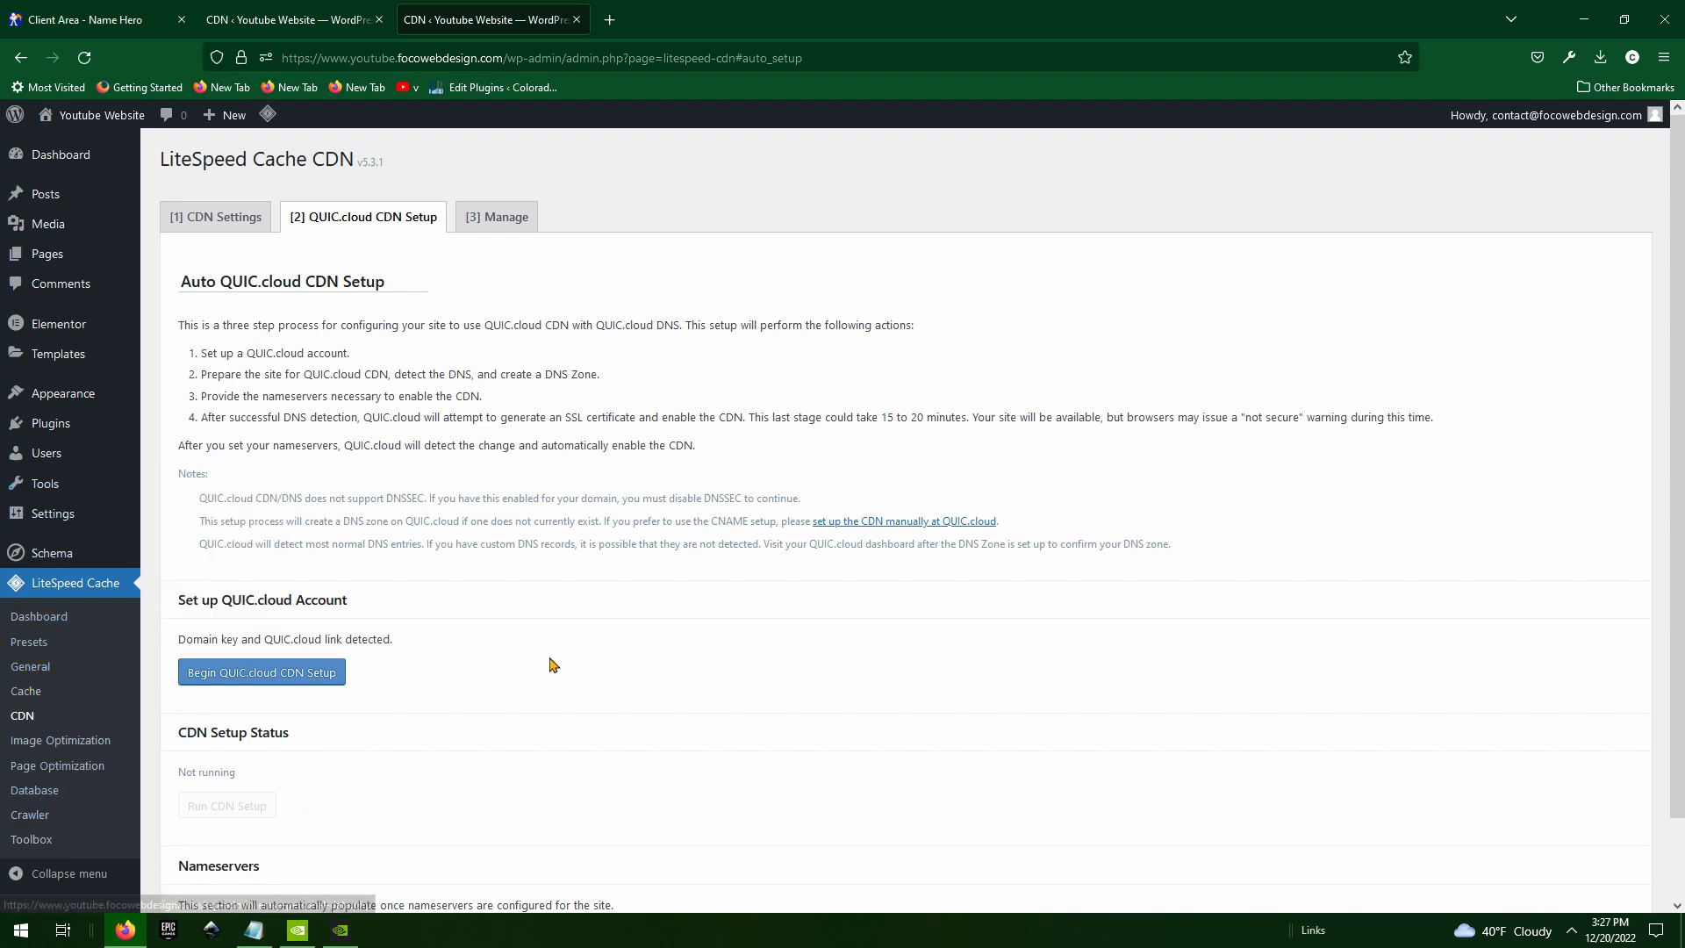
# - Reload the LiteSpeed Cache general settings and check the domain key's approval status
pyautogui.click(32, 669)
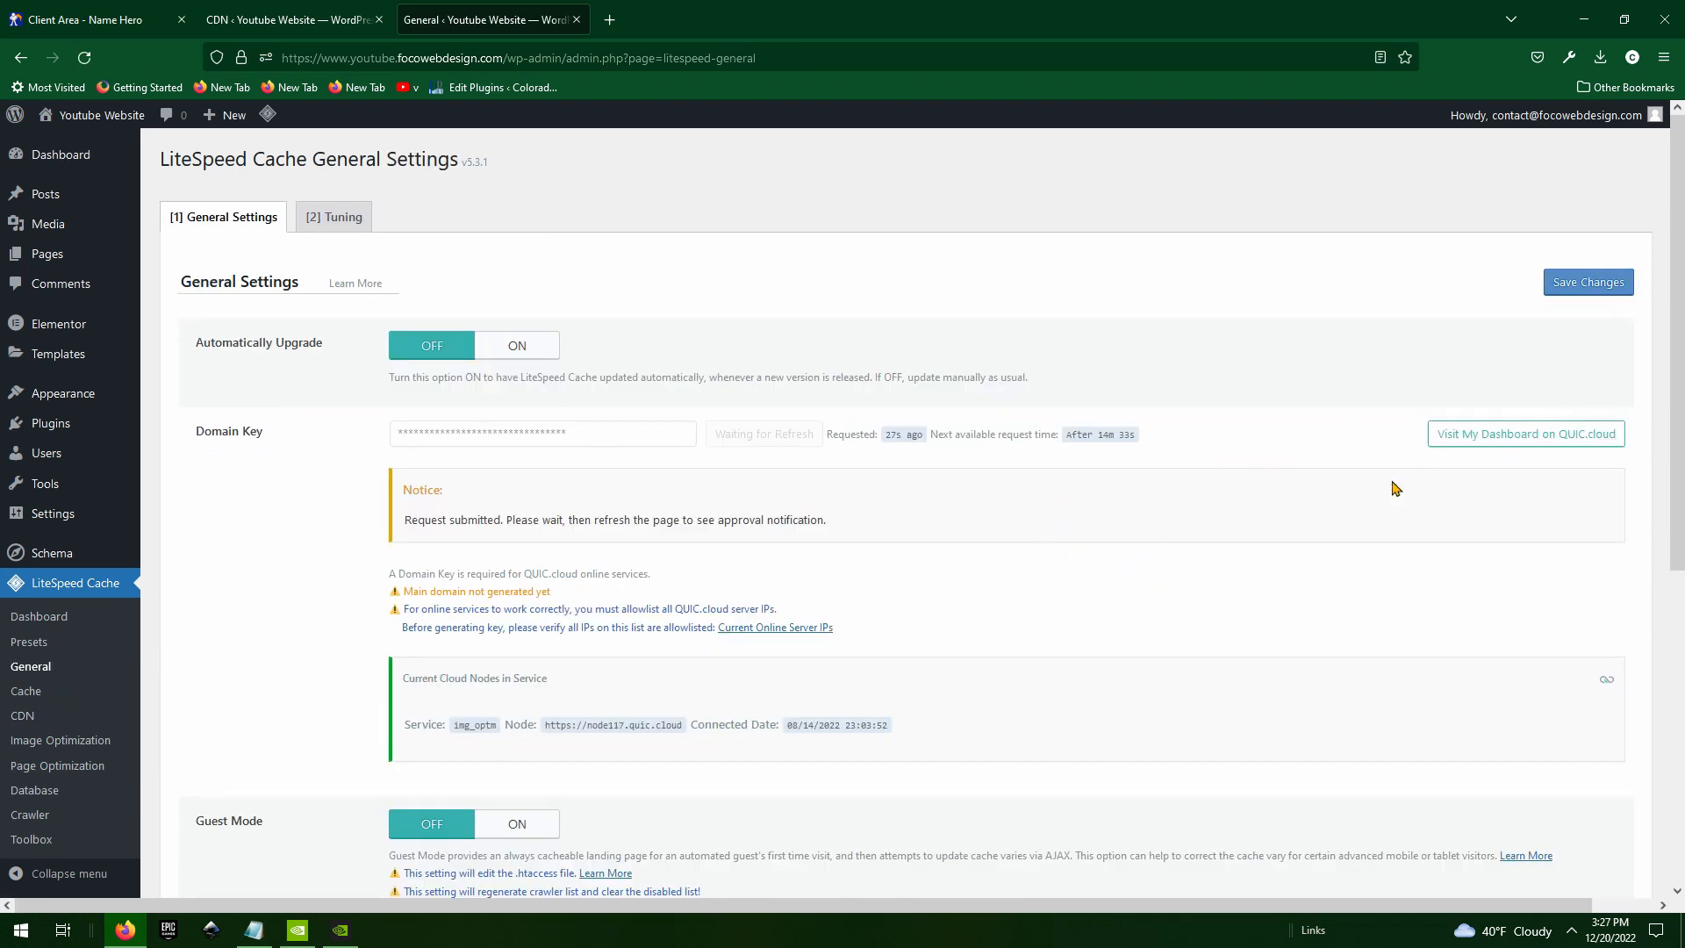
pyautogui.click(85, 57)
pyautogui.scroll(-4, 896, 605)
pyautogui.scroll(-2, 930, 614)
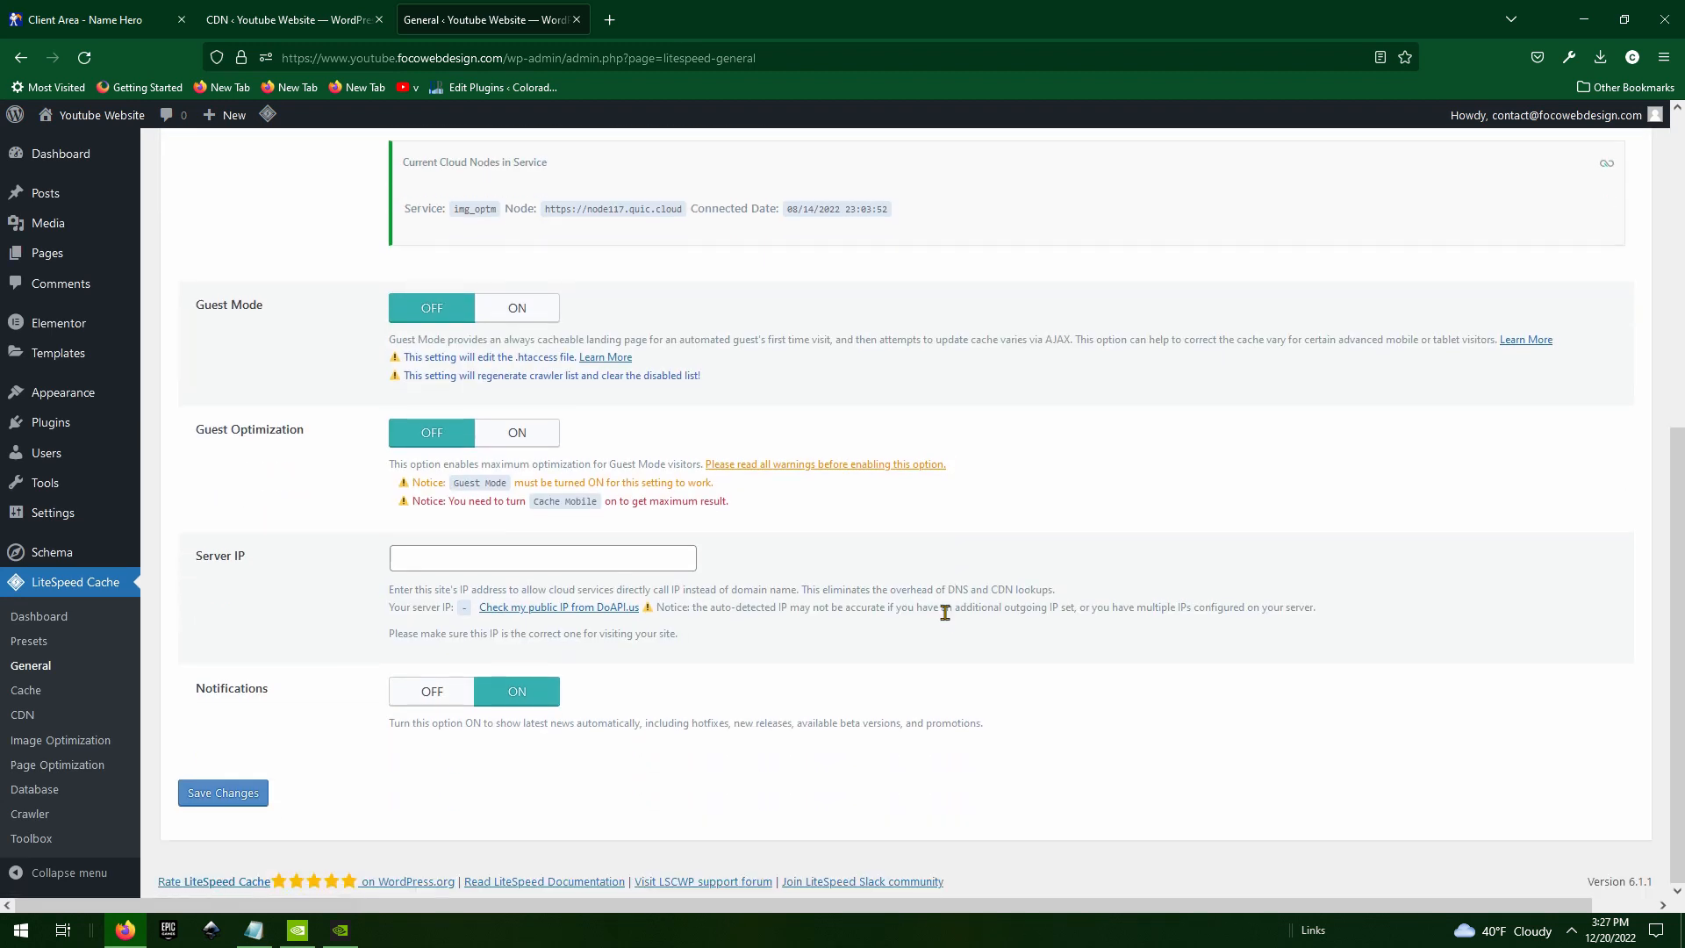
pyautogui.scroll(6, 941, 614)
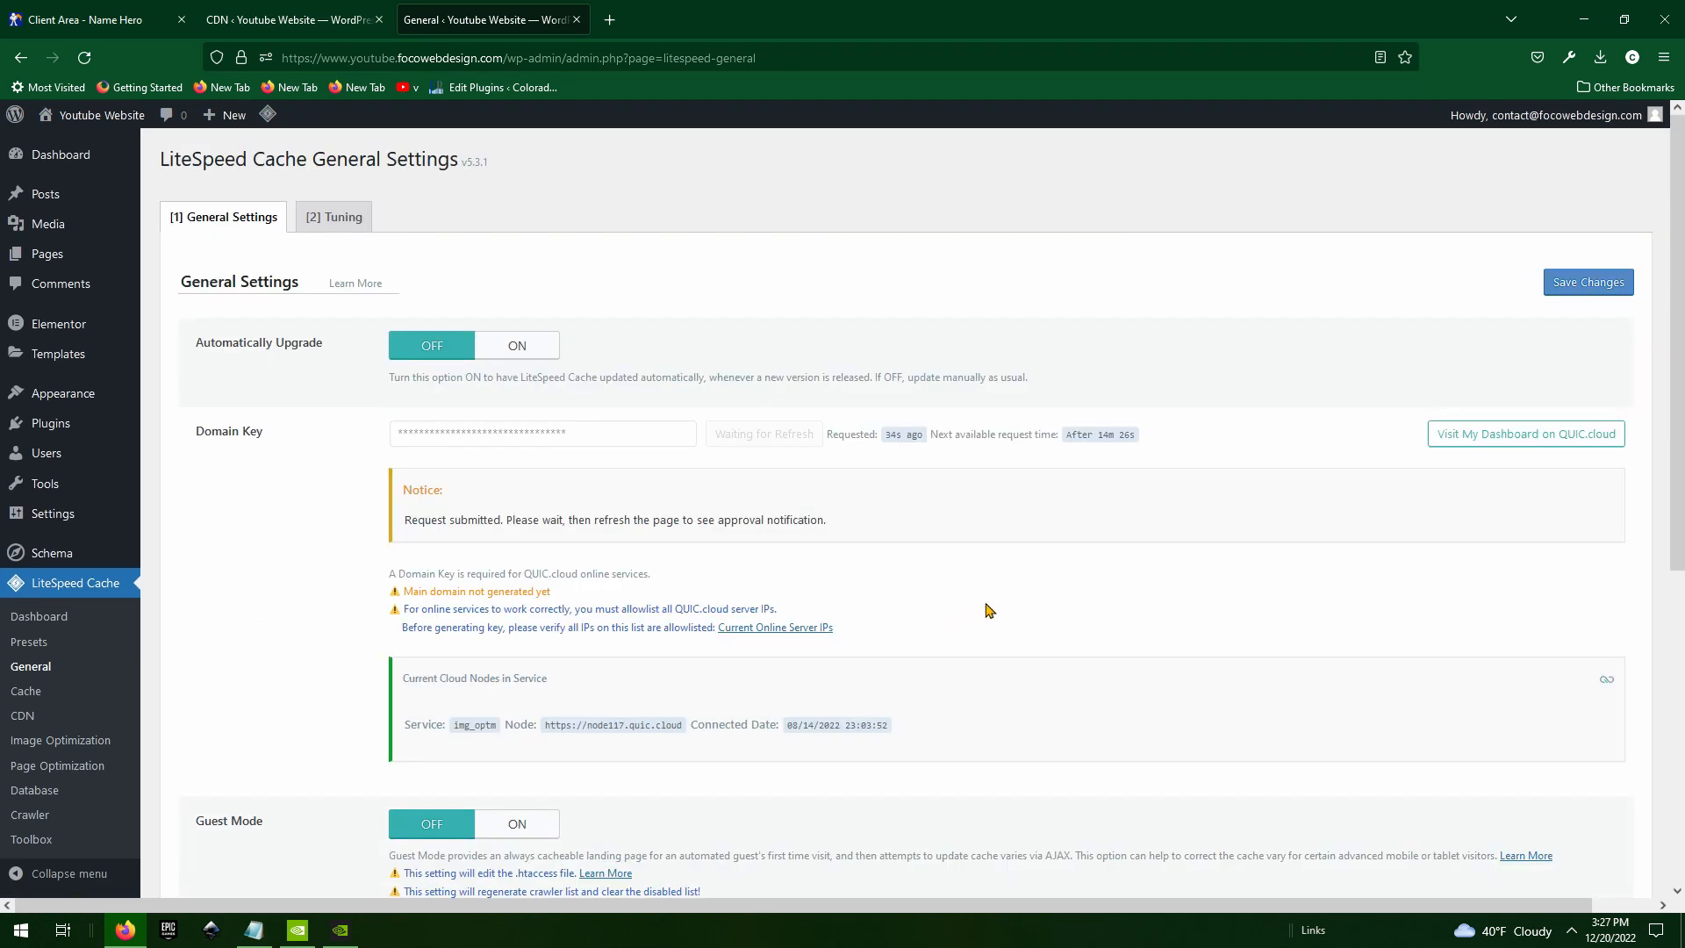
# - Open the QUIC.cloud dashboard and view the CDN status of the youtube.focowebdesign.com domain
pyautogui.click(1509, 437)
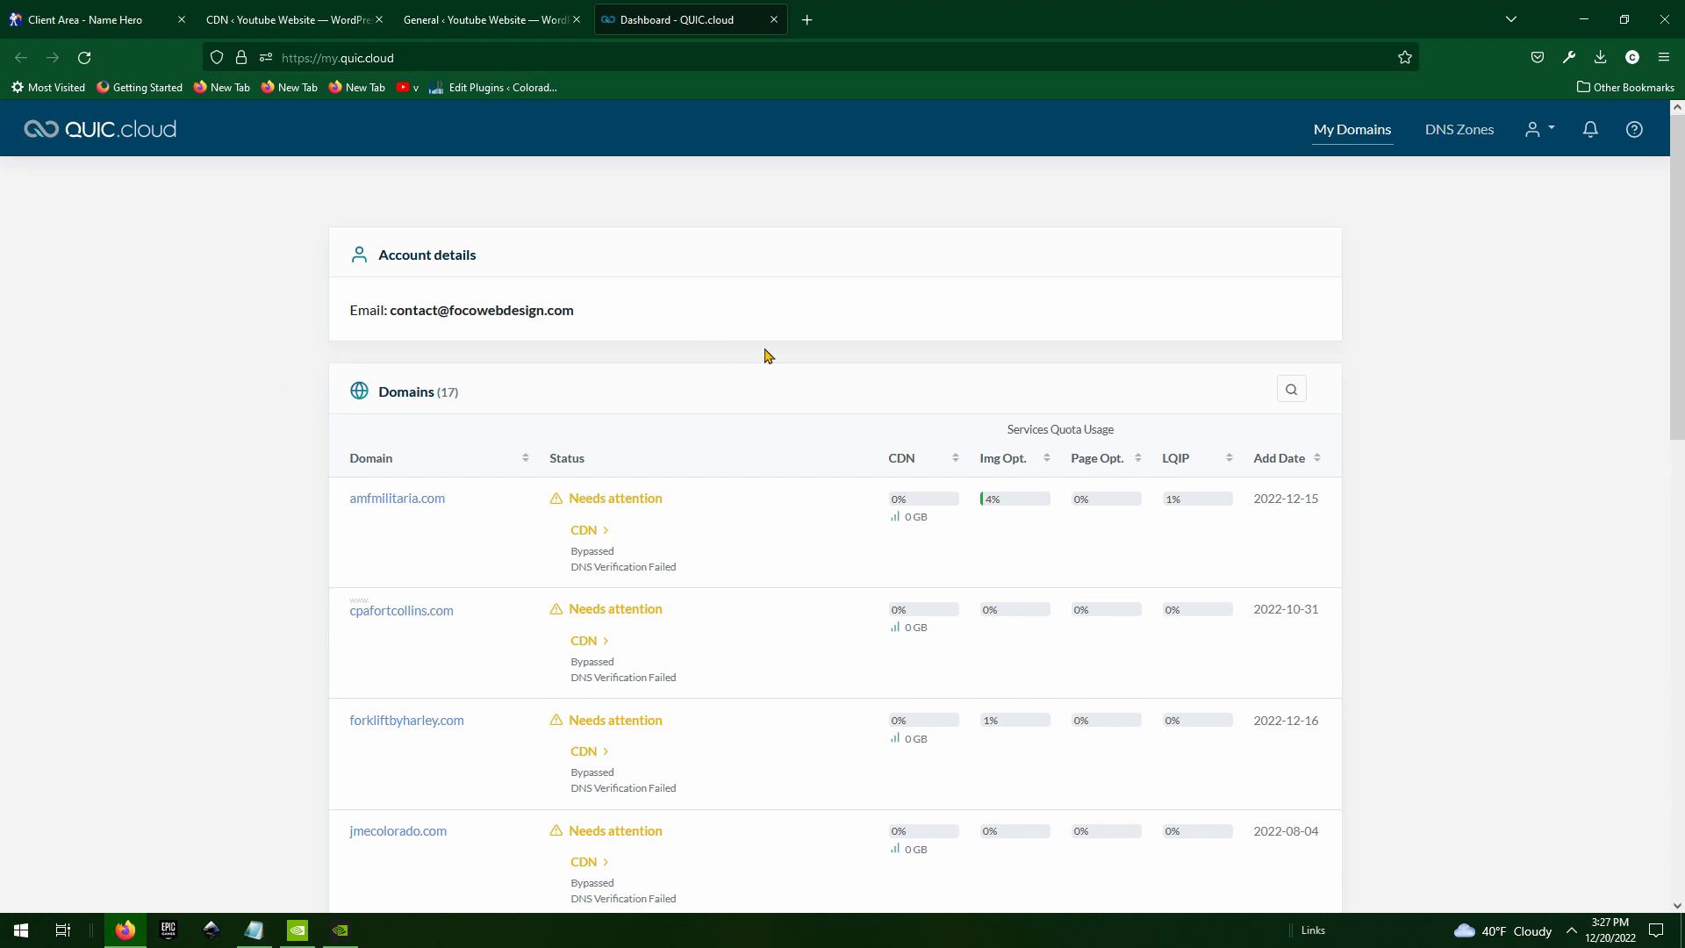
pyautogui.scroll(-5, 351, 260)
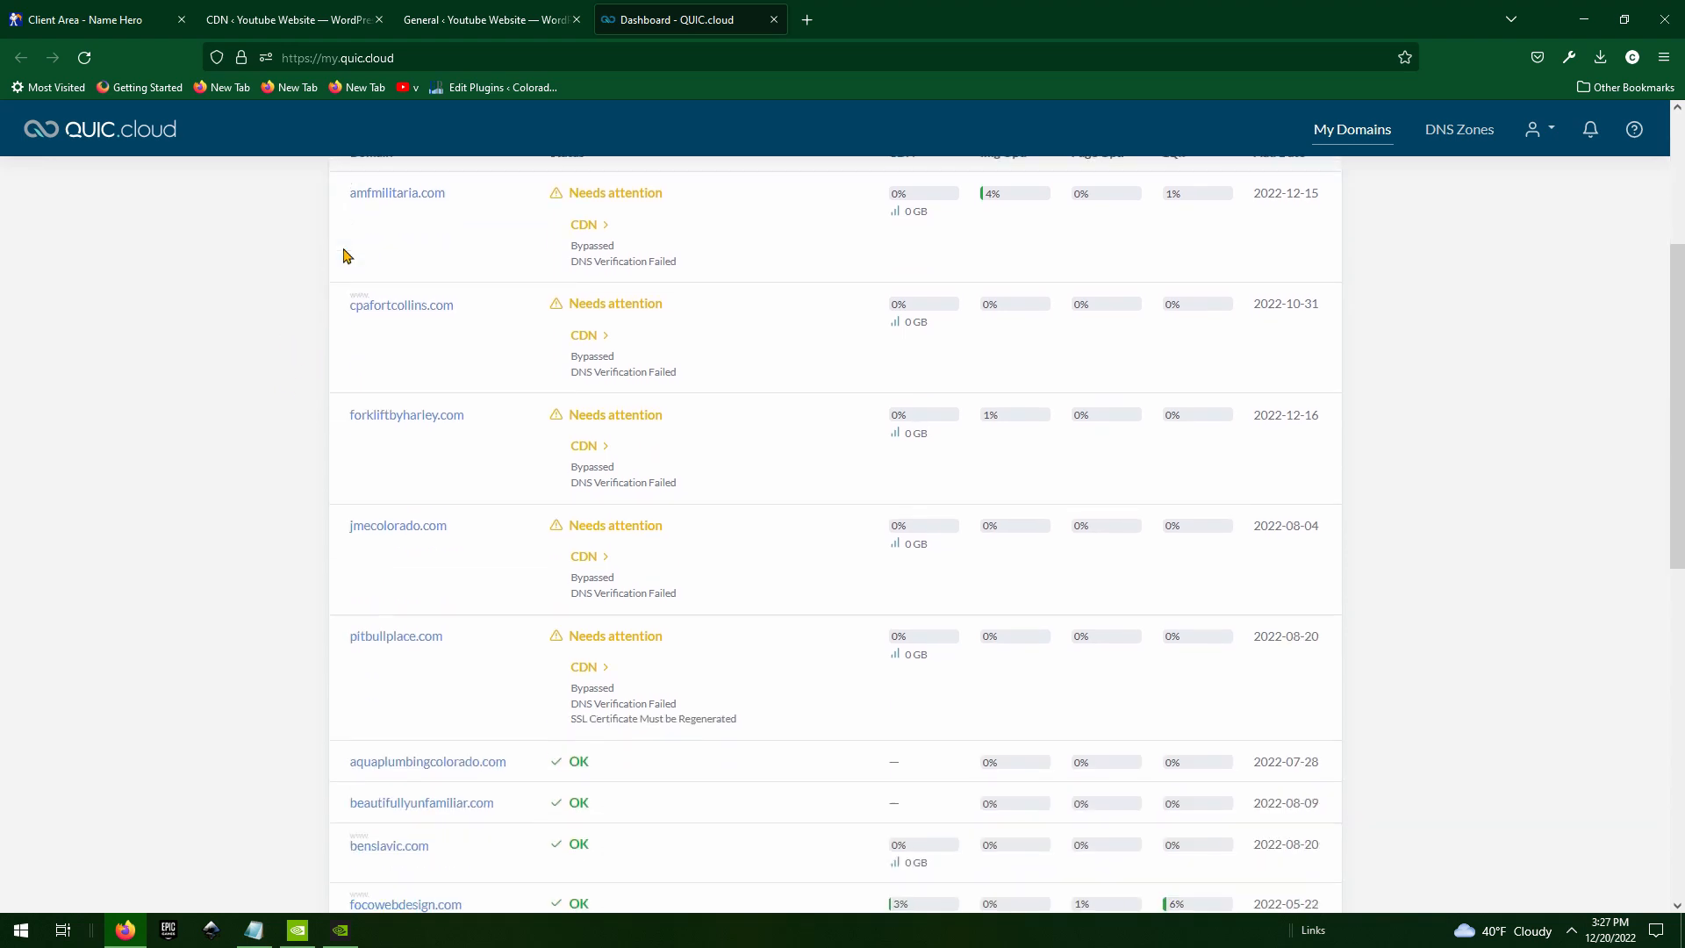
pyautogui.scroll(-2, 343, 263)
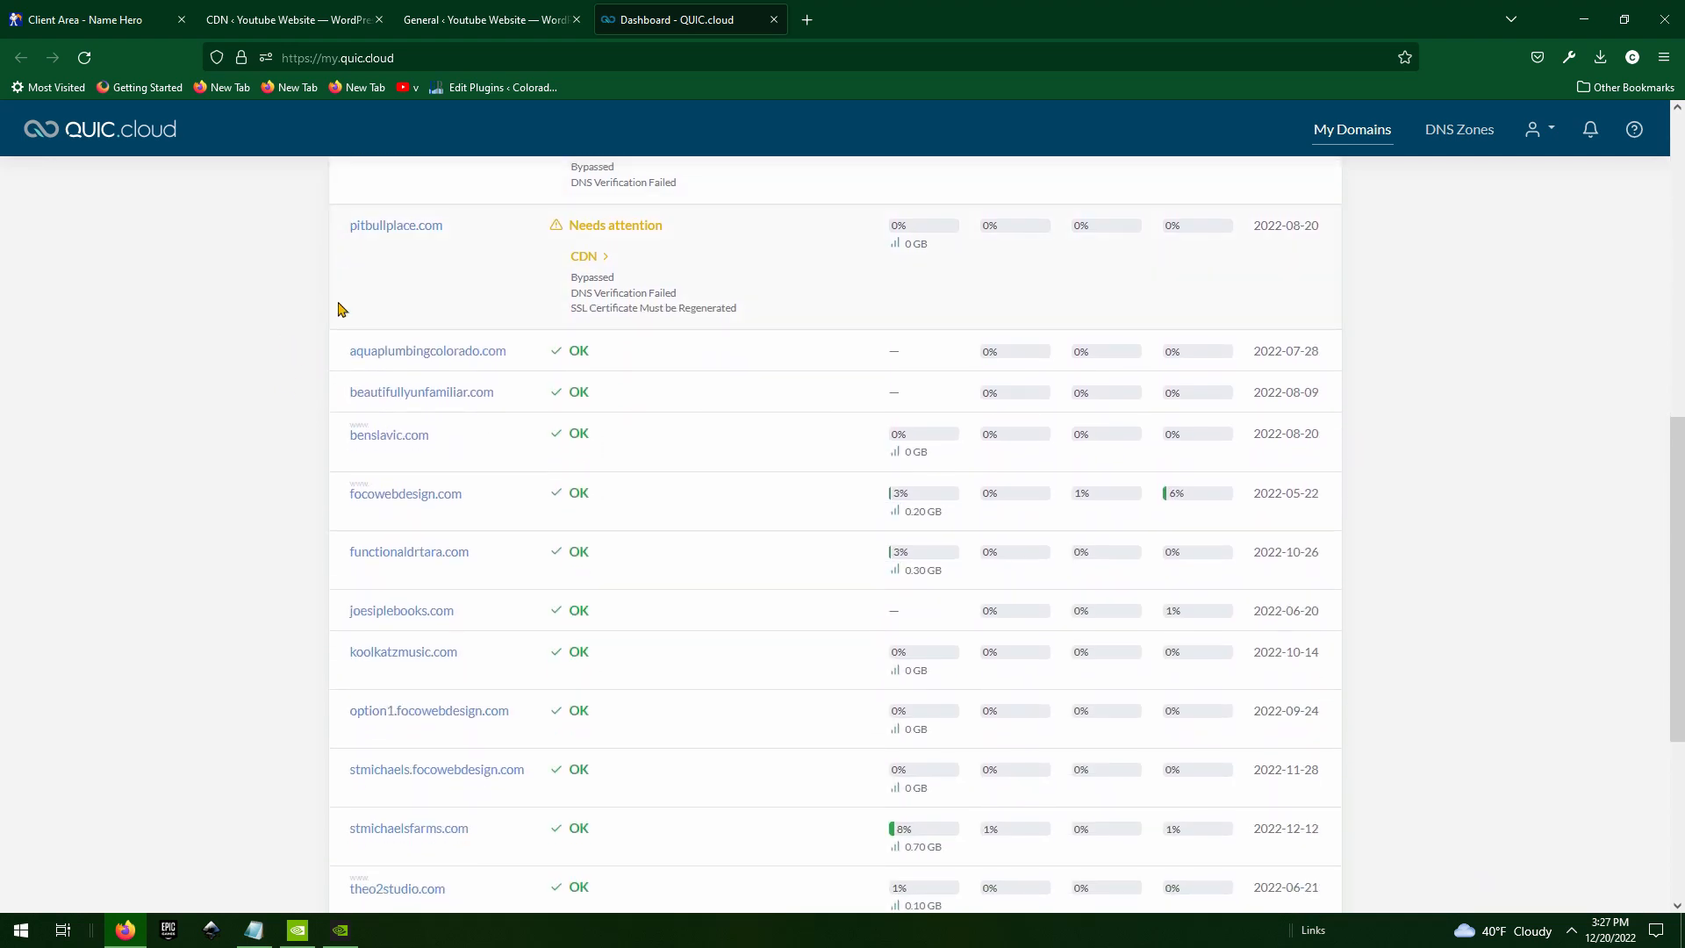
pyautogui.scroll(-2, 258, 403)
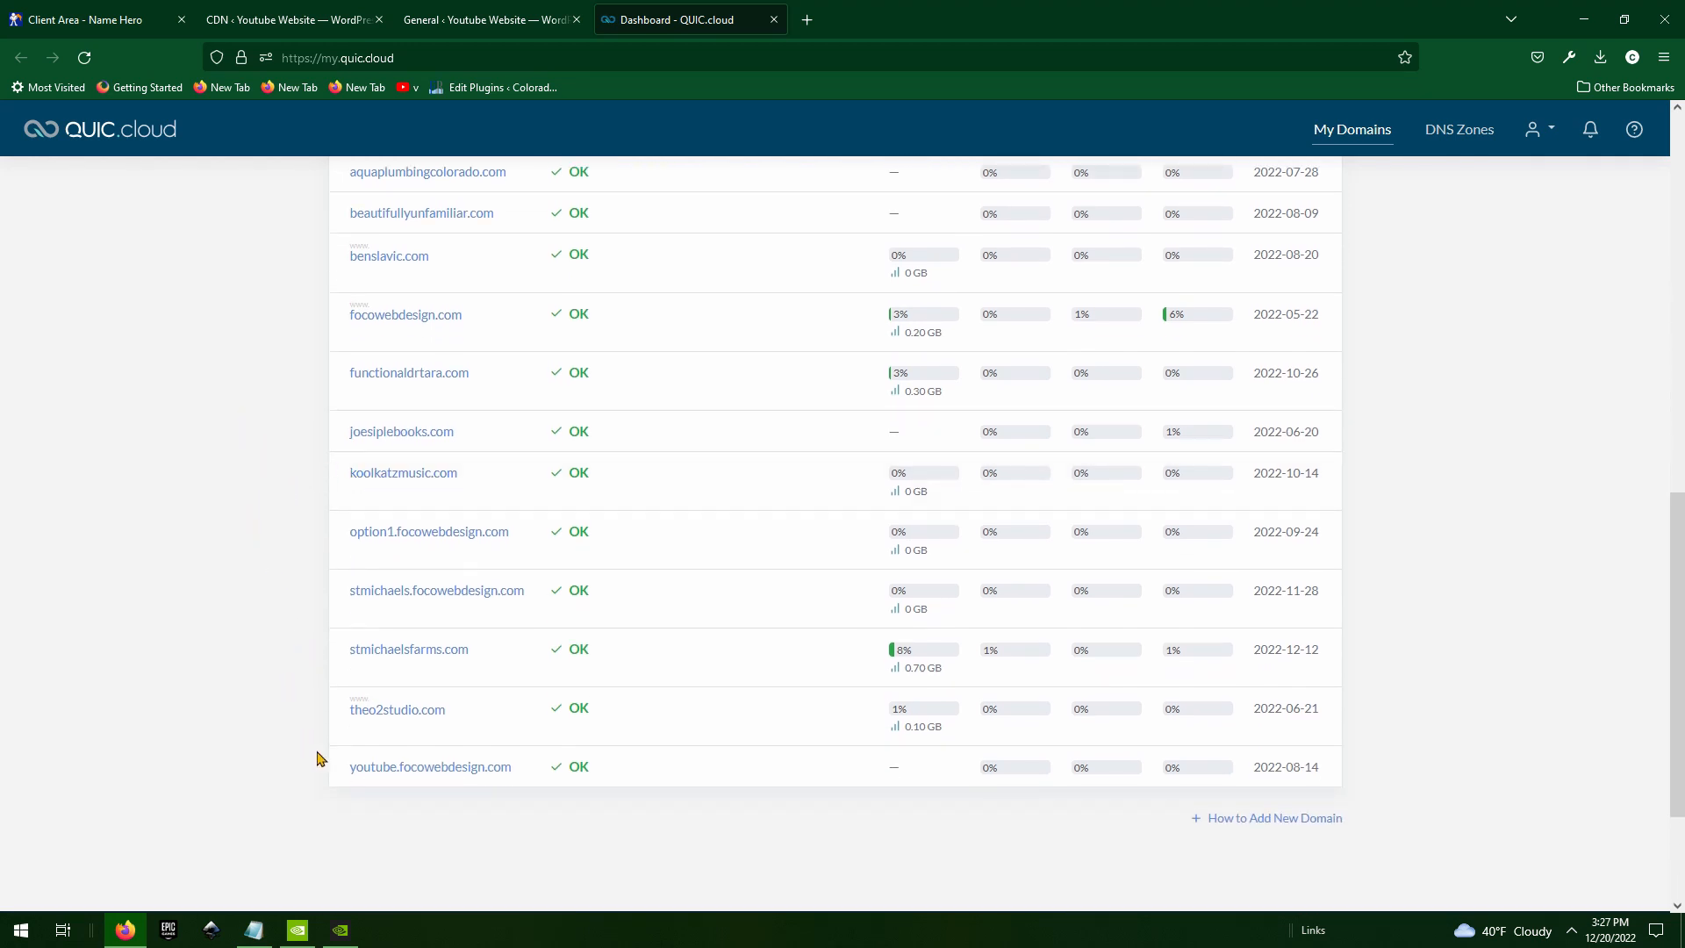
pyautogui.click(407, 770)
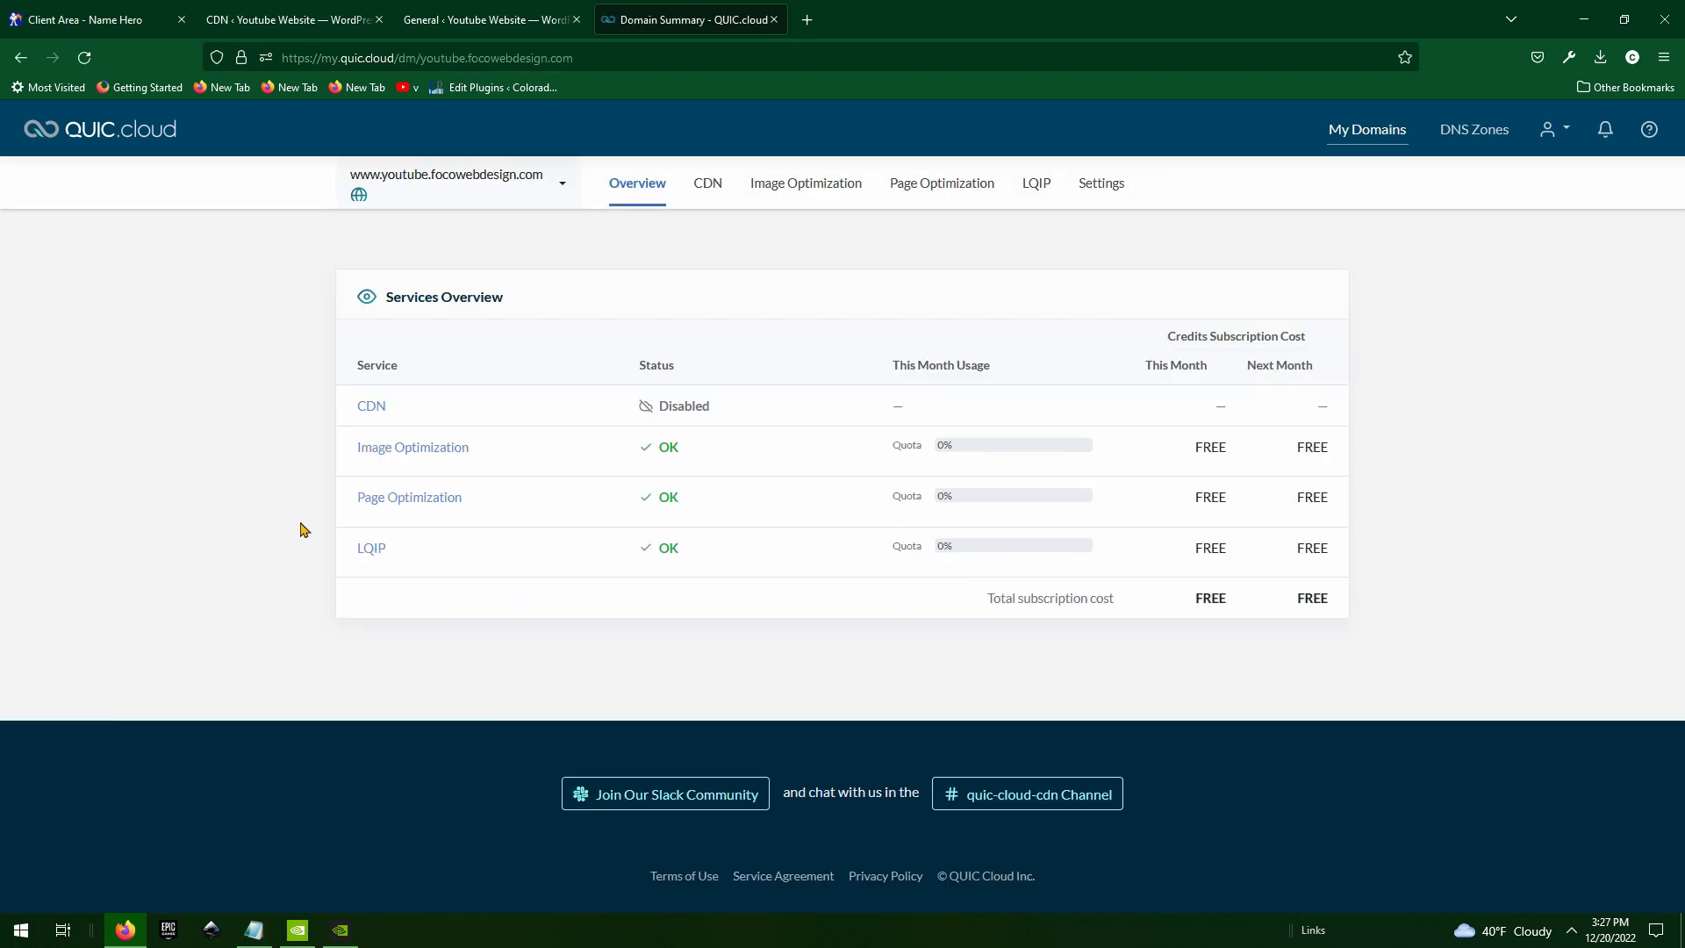
pyautogui.click(369, 408)
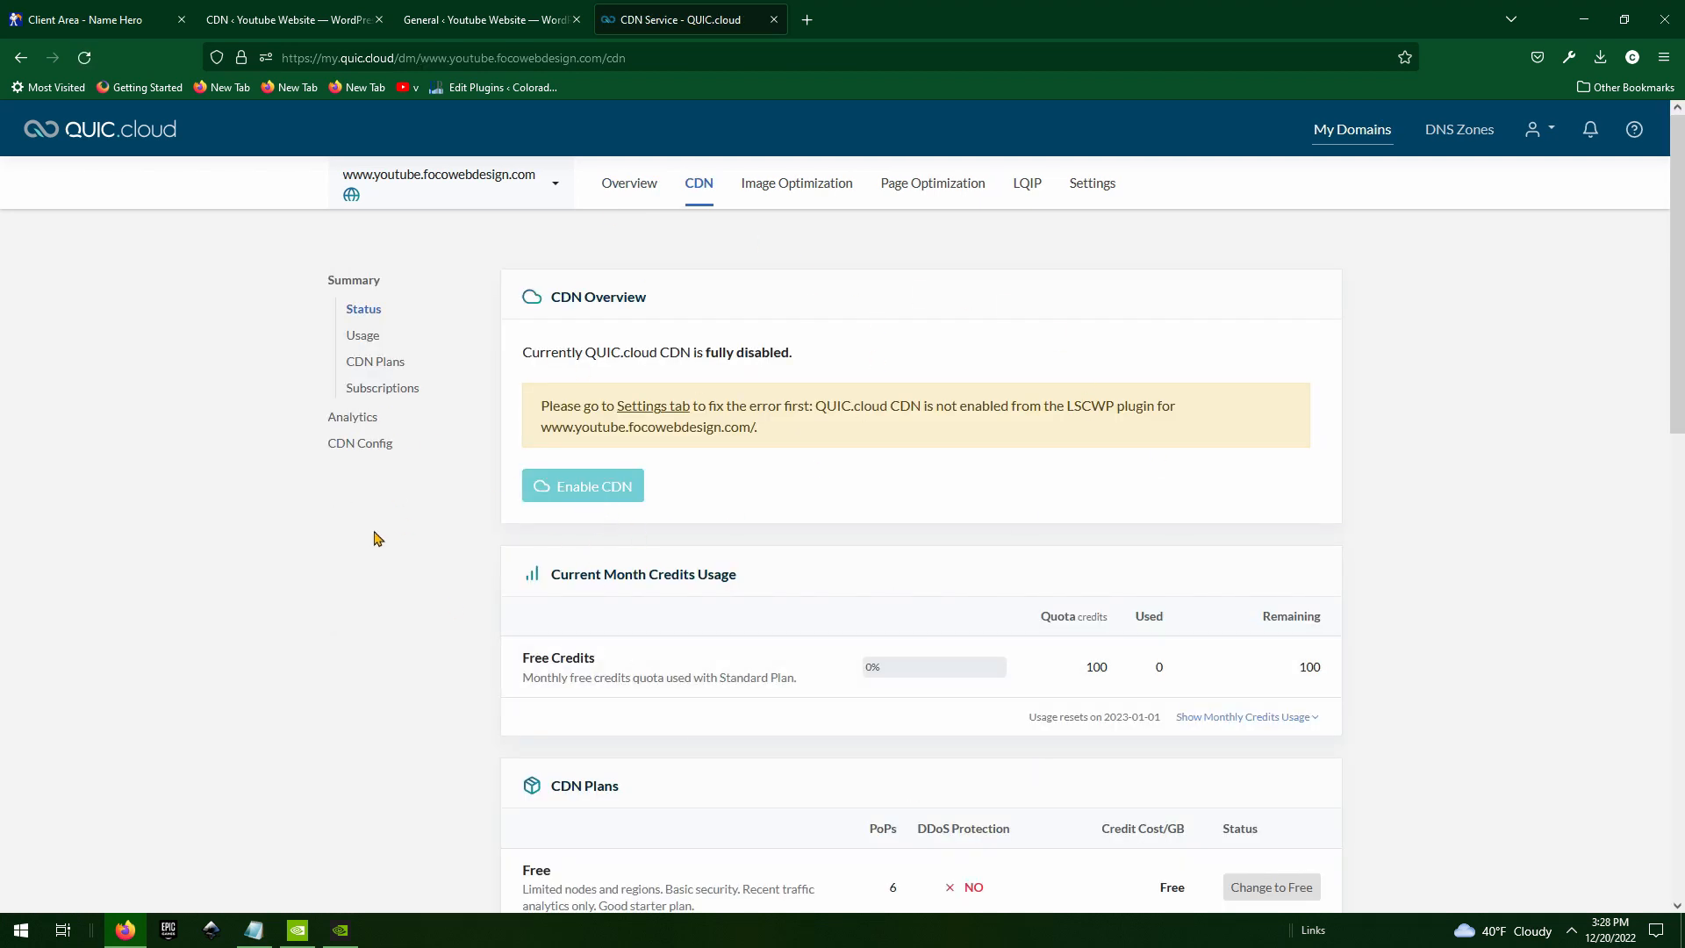
# - Recheck the domain key approval in LiteSpeed Cache, and reopen the CDN status of youtube.focowebdesign.com in QUIC.cloud
pyautogui.click(478, 11)
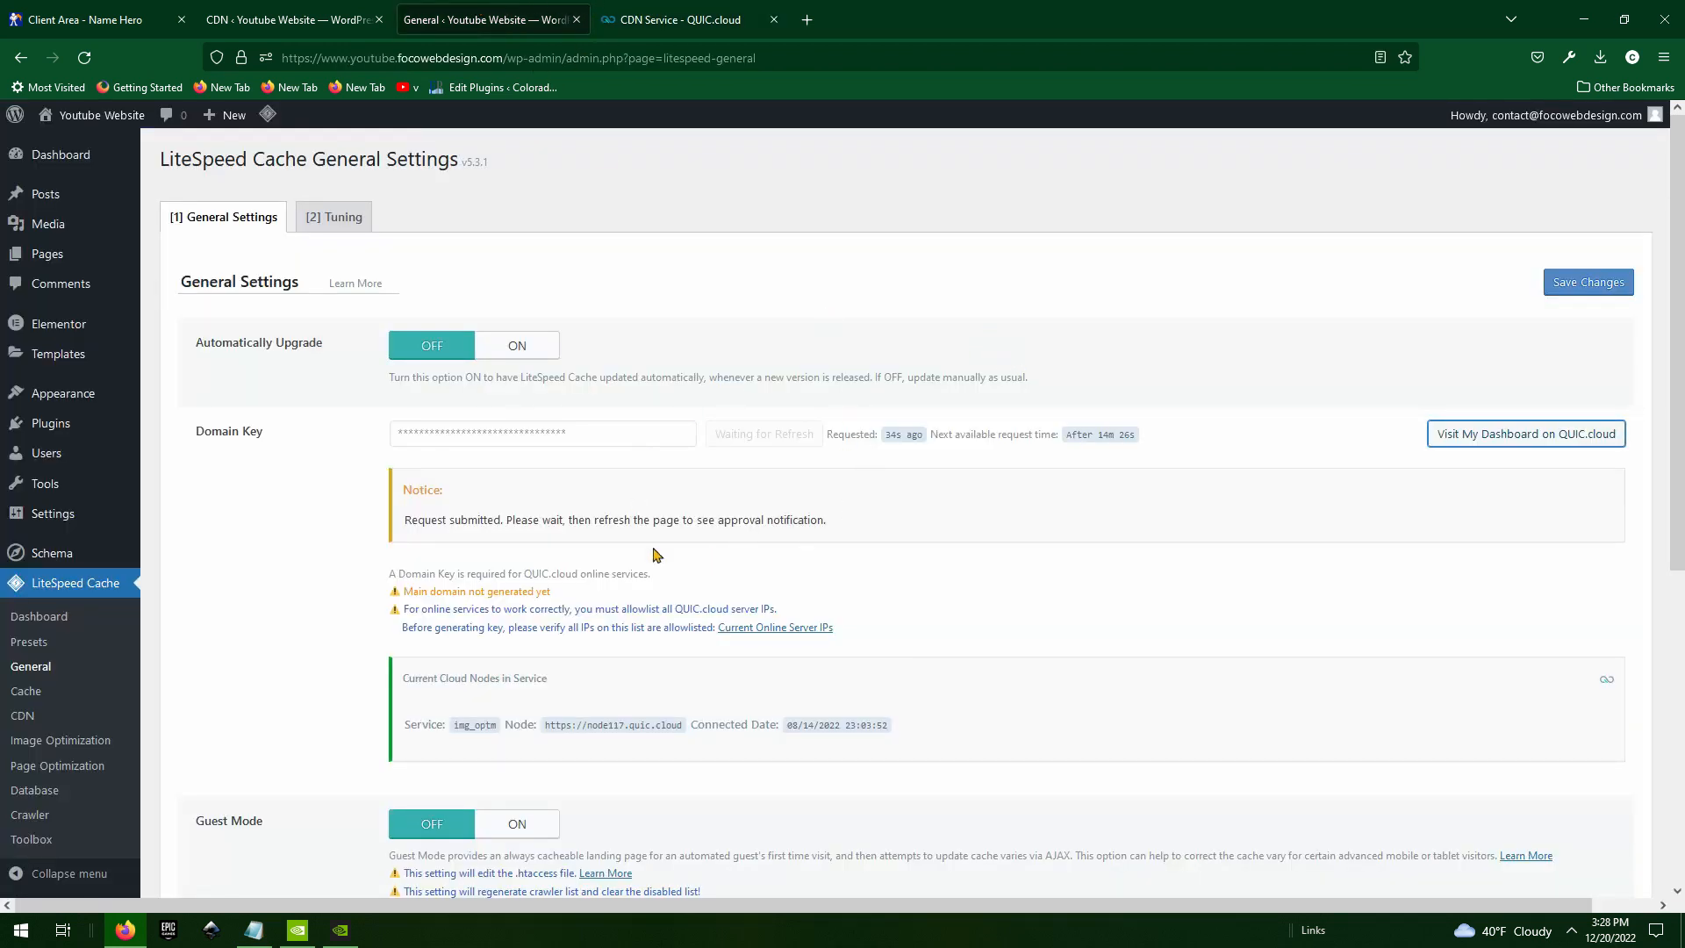
pyautogui.click(80, 59)
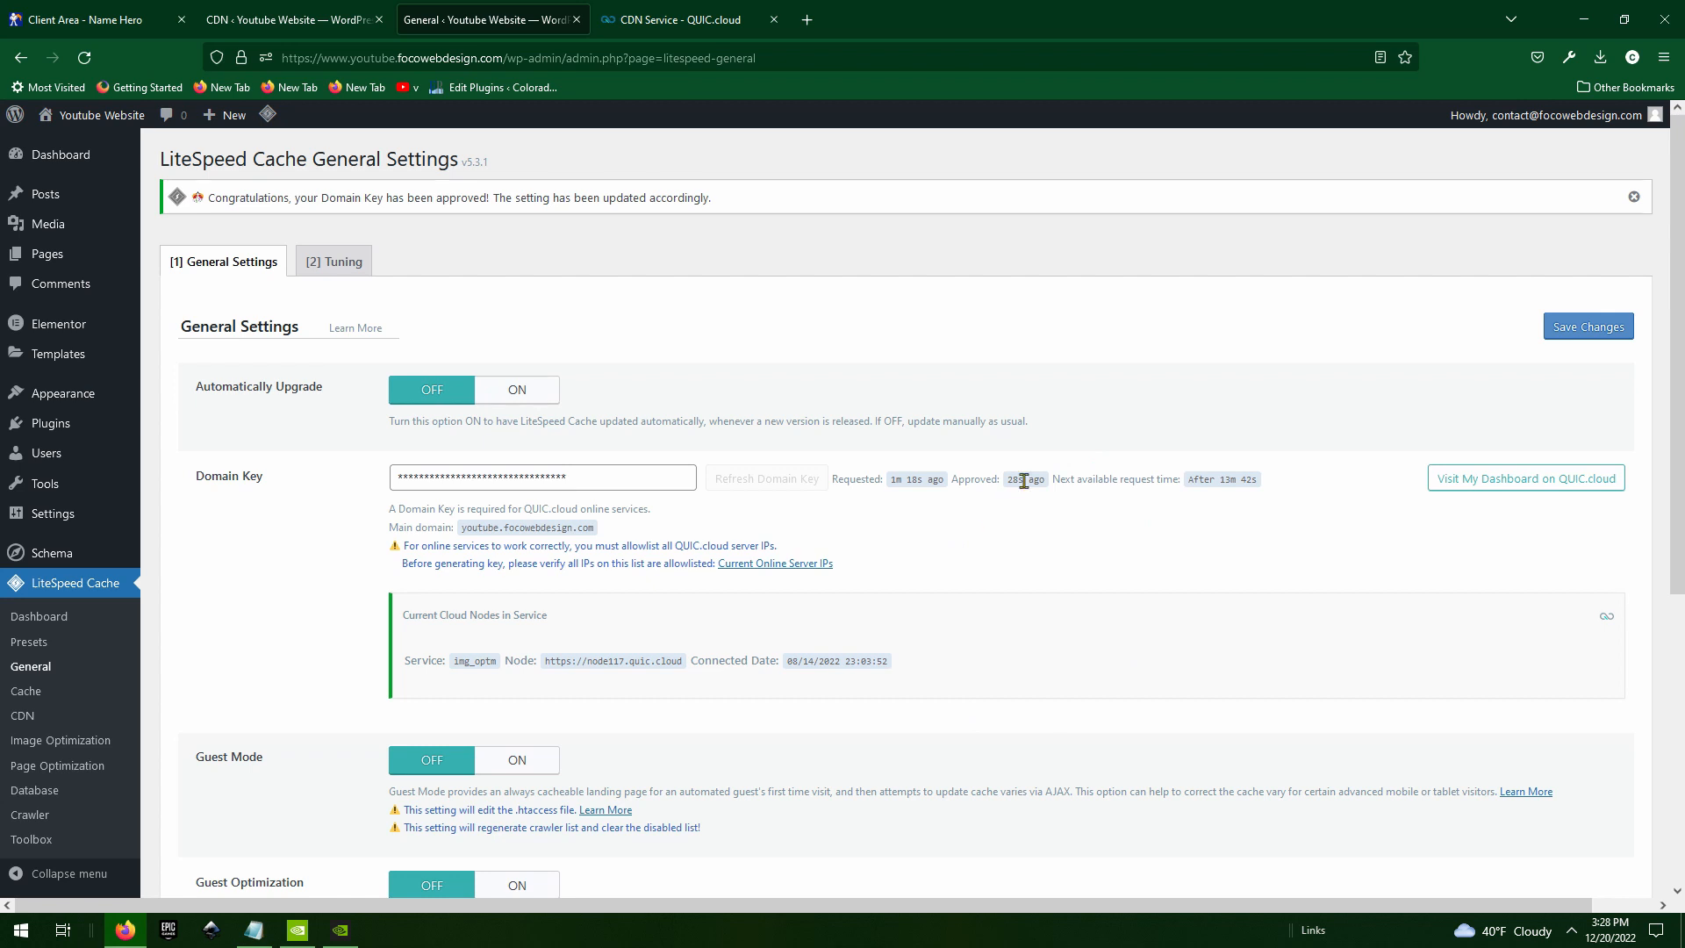
pyautogui.click(1483, 481)
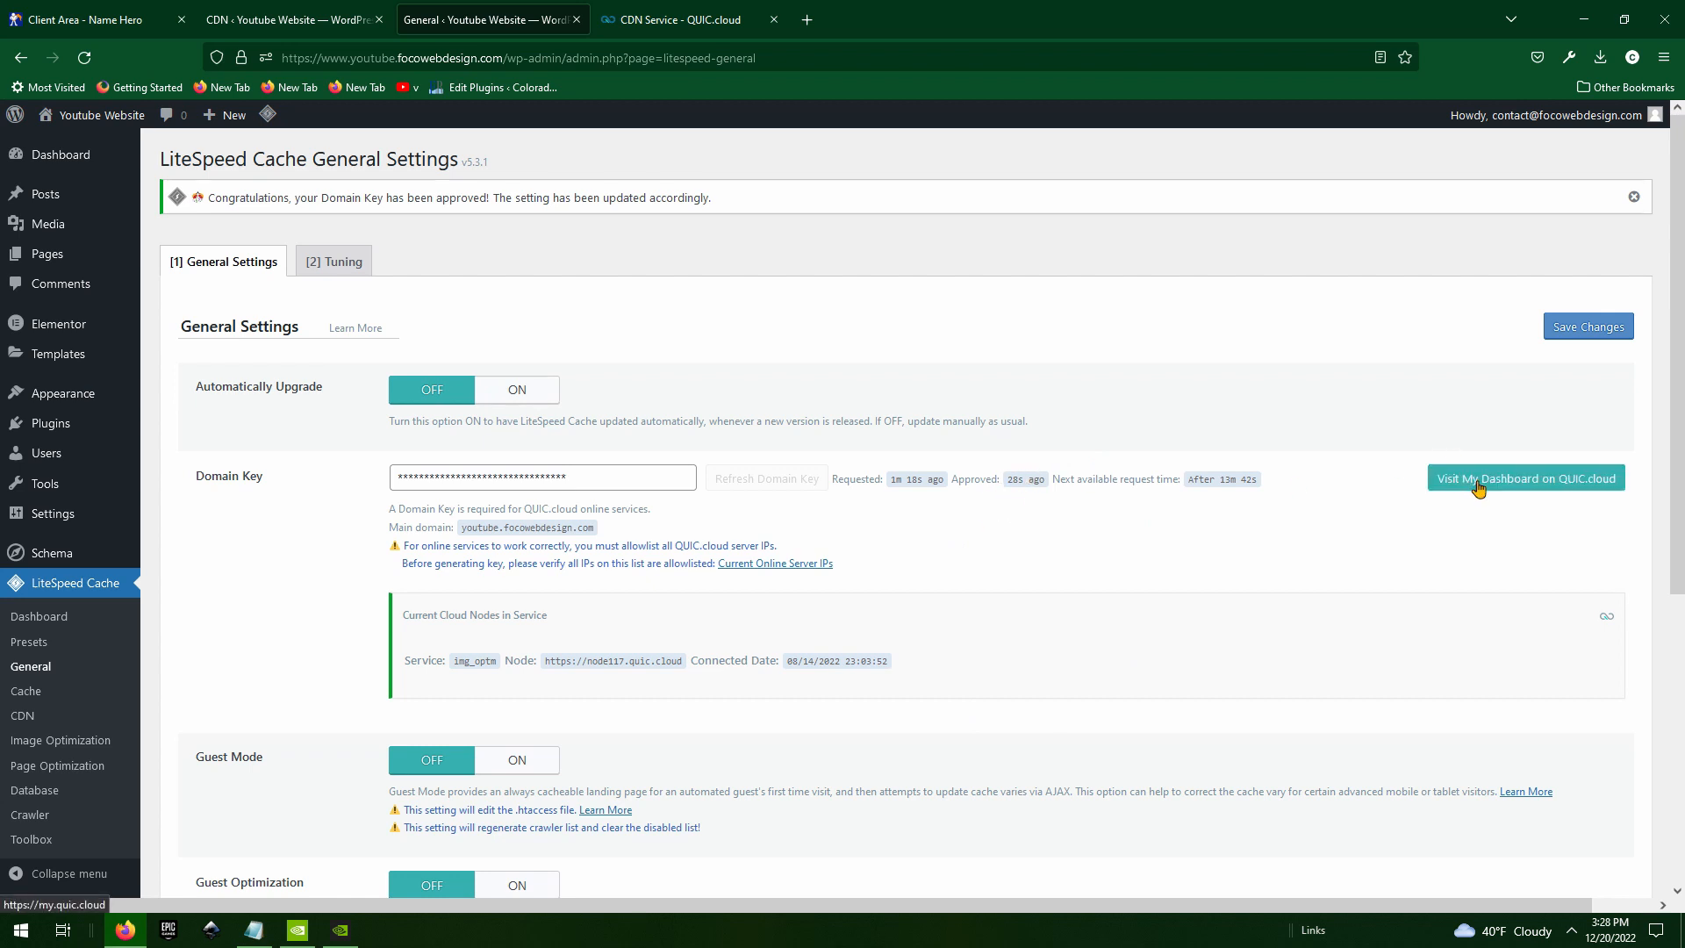
pyautogui.click(971, 19)
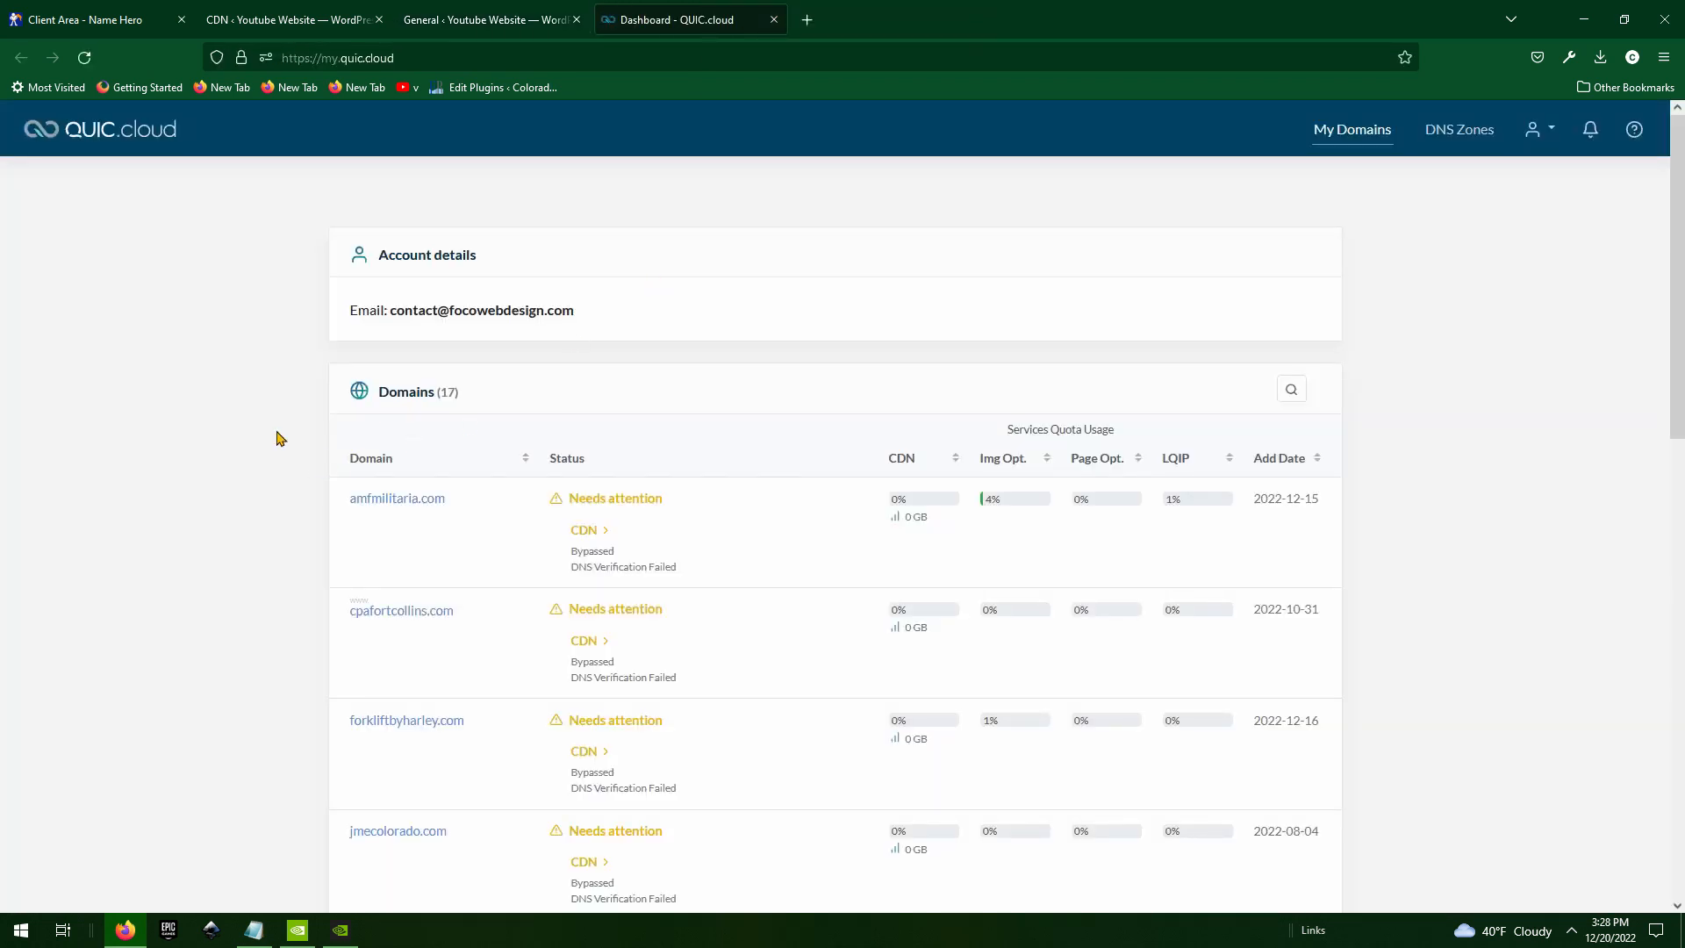
pyautogui.scroll(-10, 279, 430)
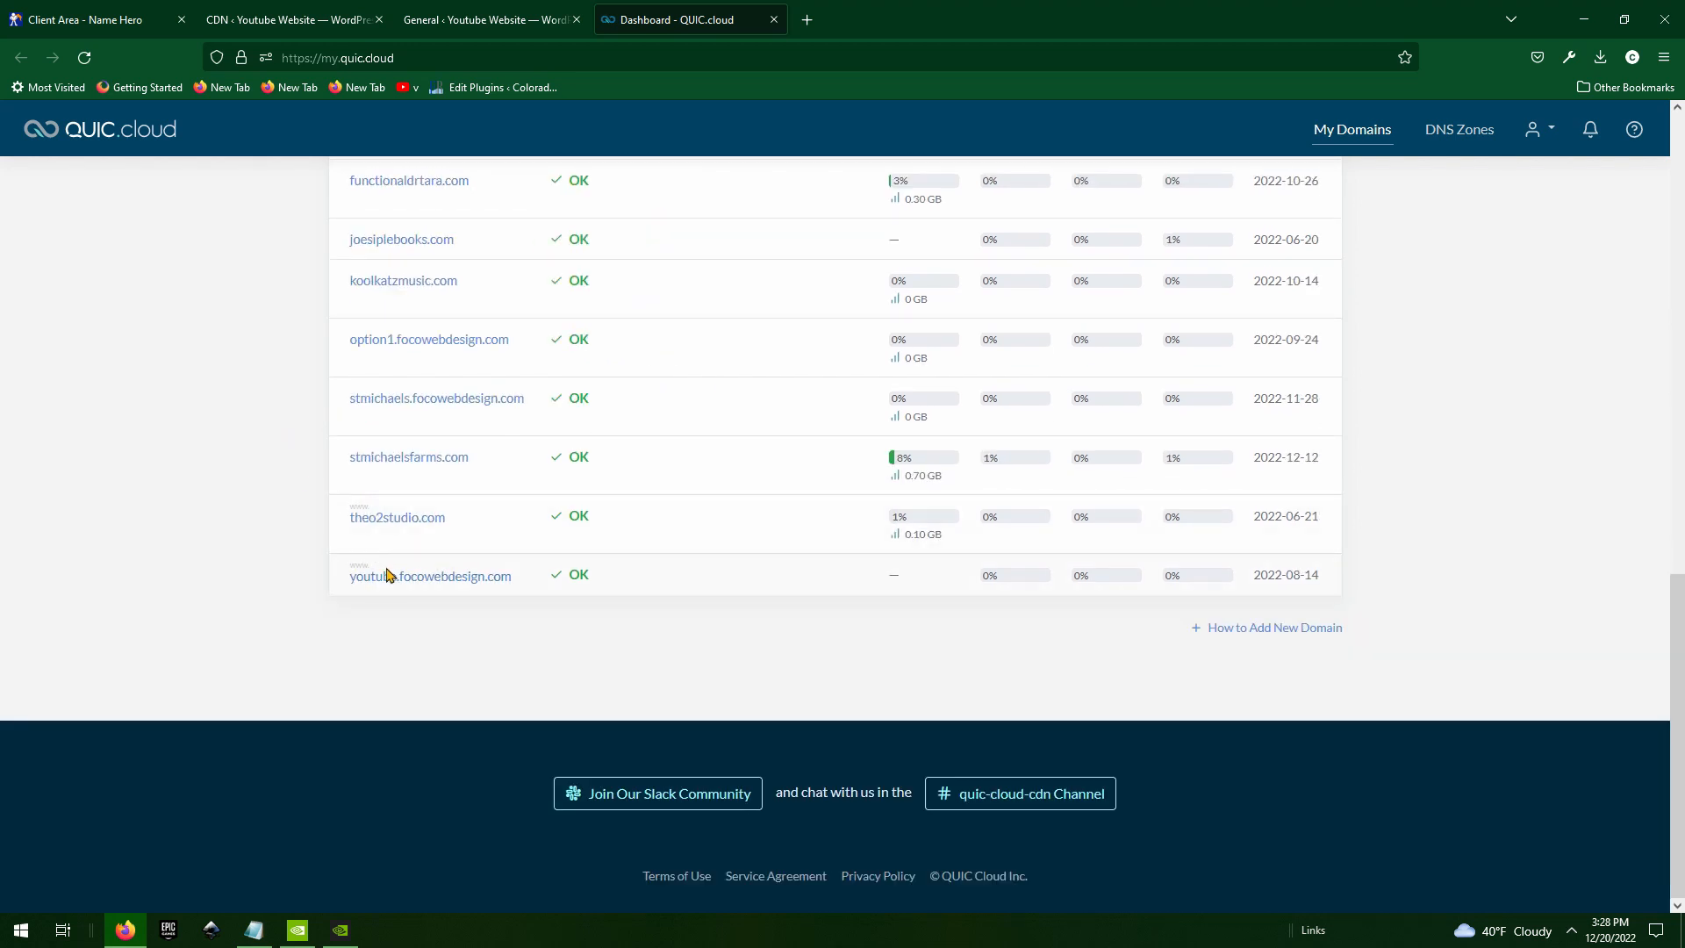
pyautogui.click(407, 588)
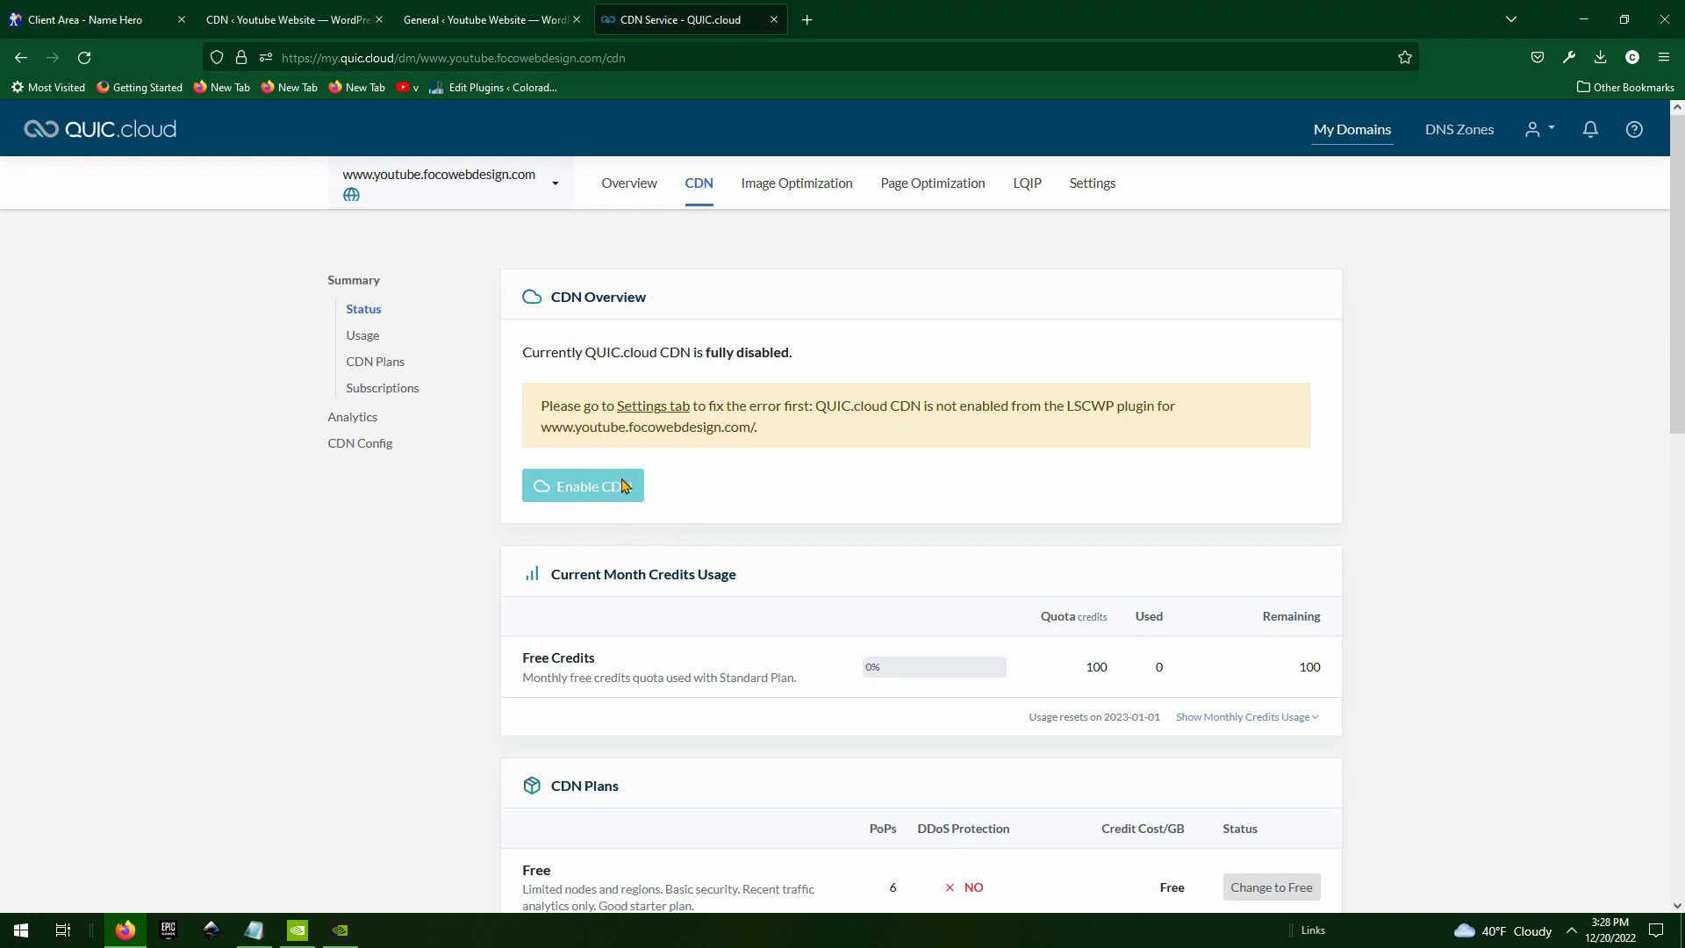
# - Turn on QUIC.cloud CDN in the LiteSpeed Cache CDN settings of the WordPress site and save the changes
pyautogui.click(515, 19)
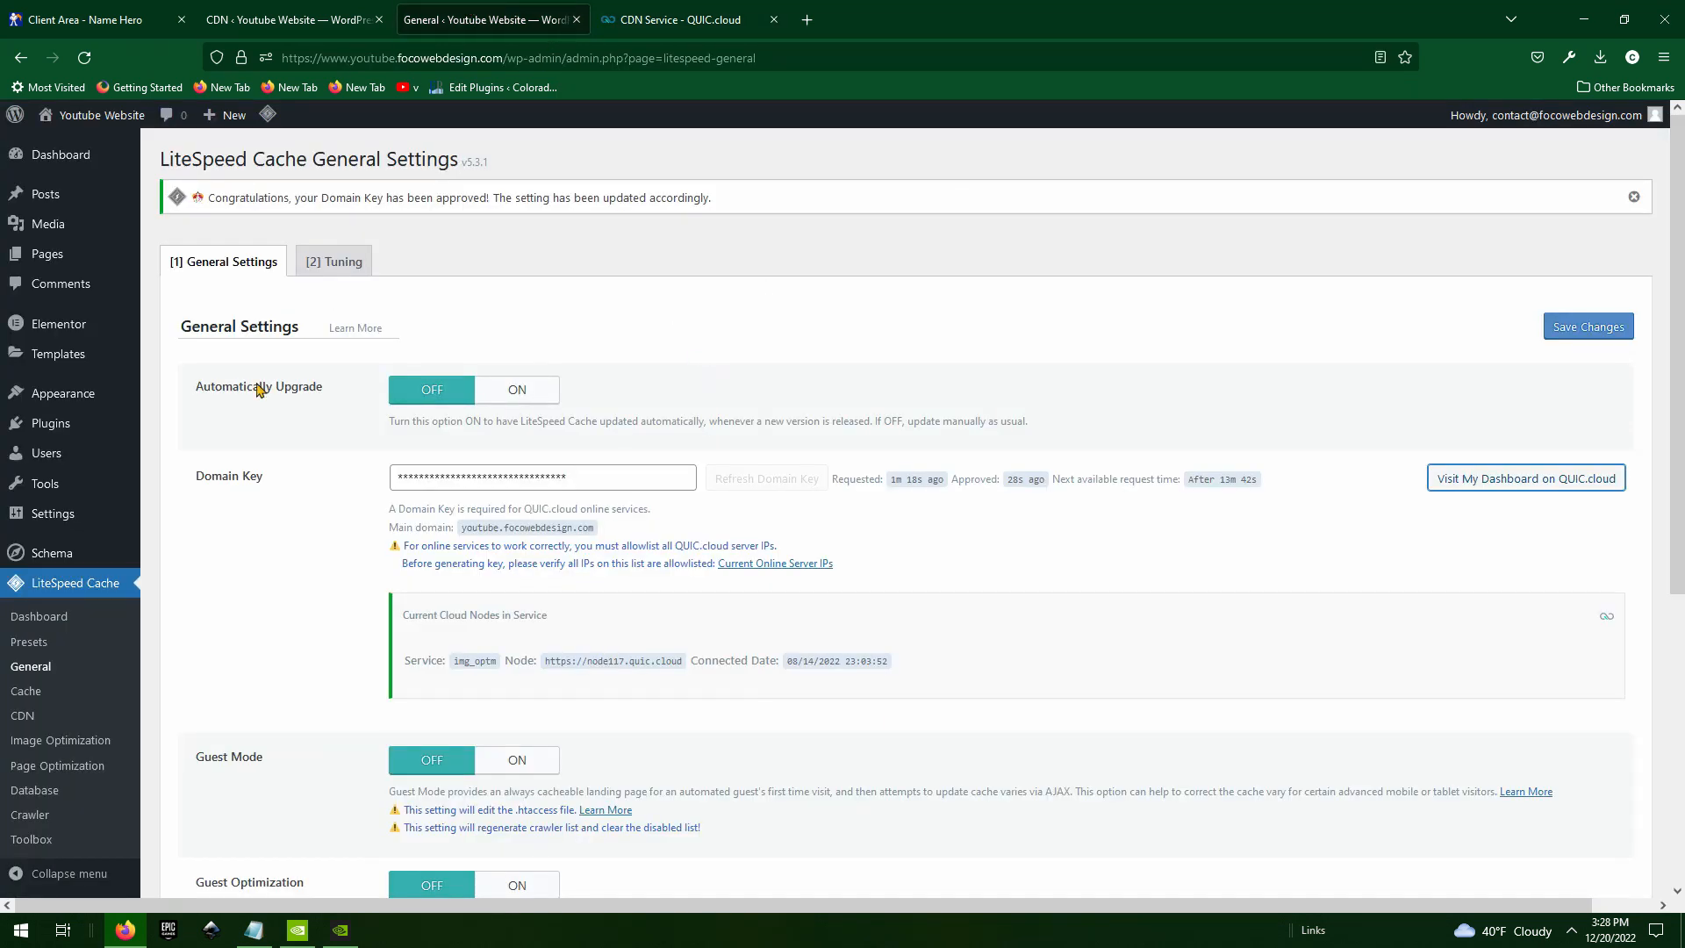
pyautogui.click(35, 717)
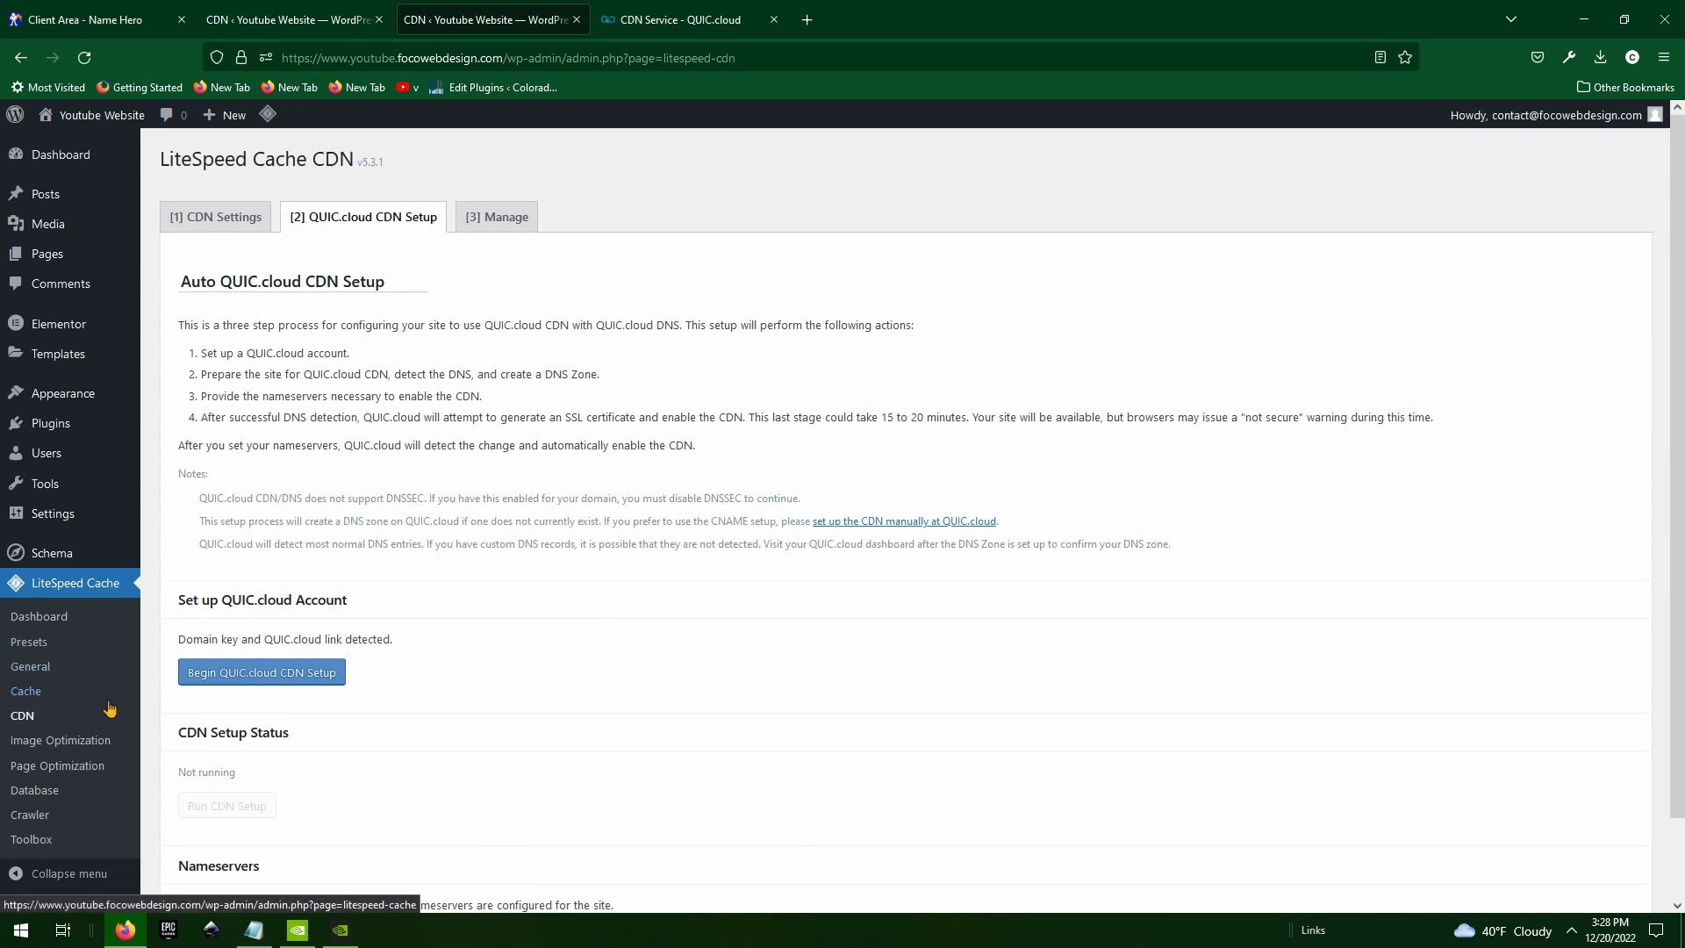
pyautogui.click(28, 670)
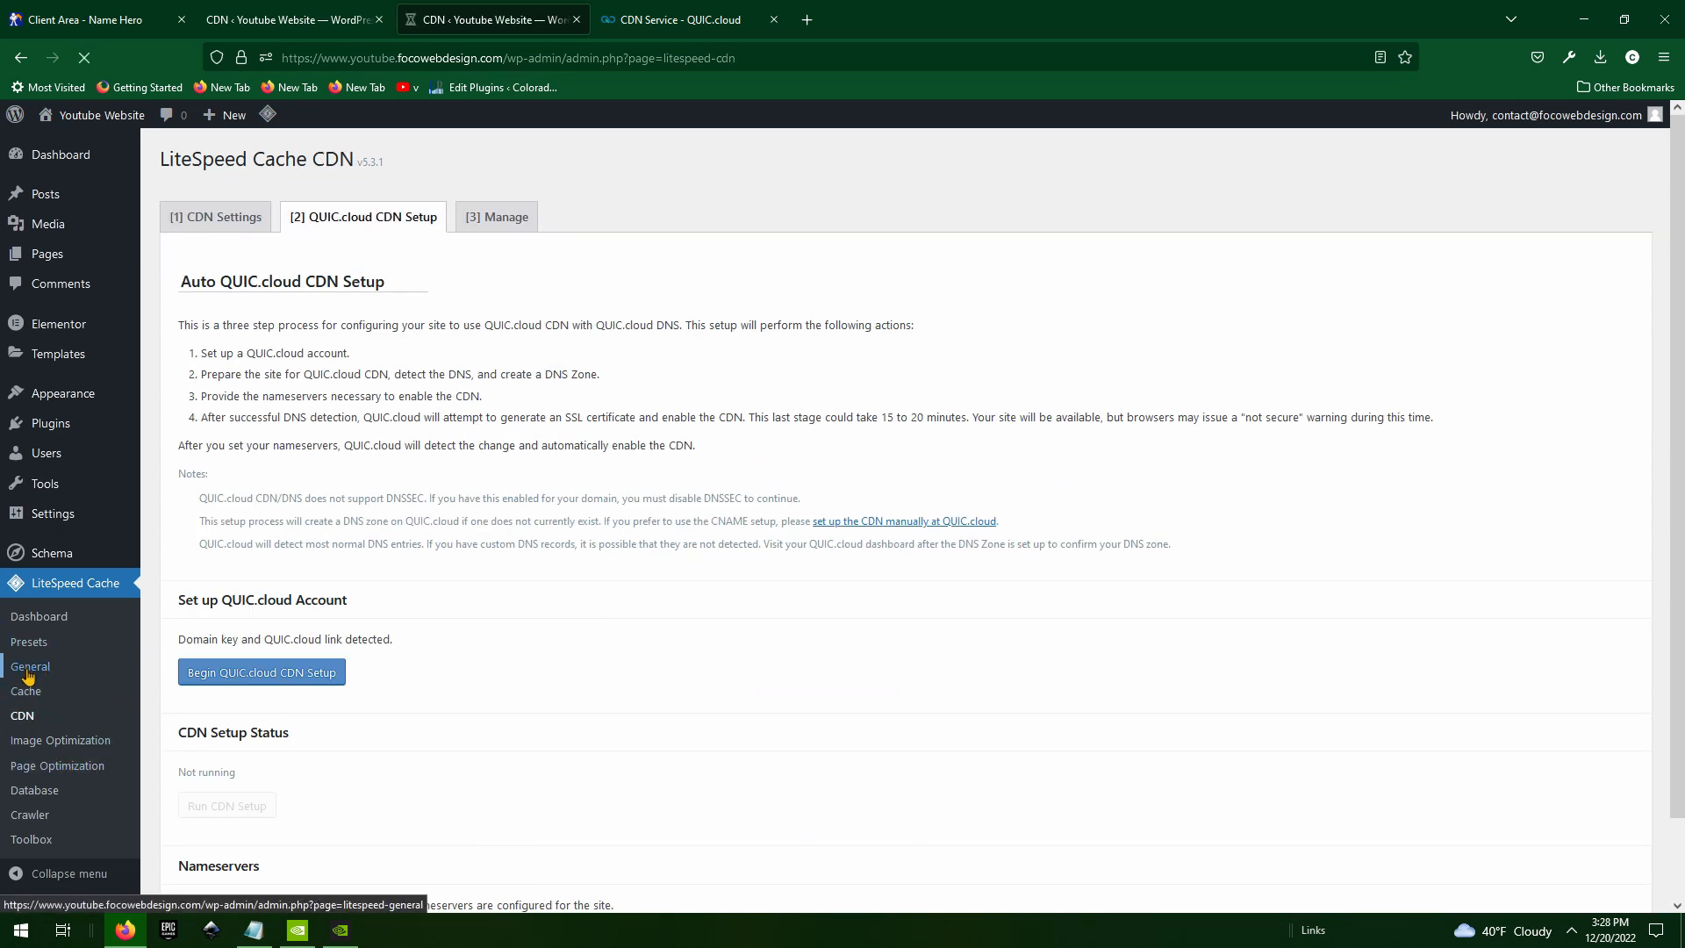
pyautogui.click(68, 715)
pyautogui.click(237, 216)
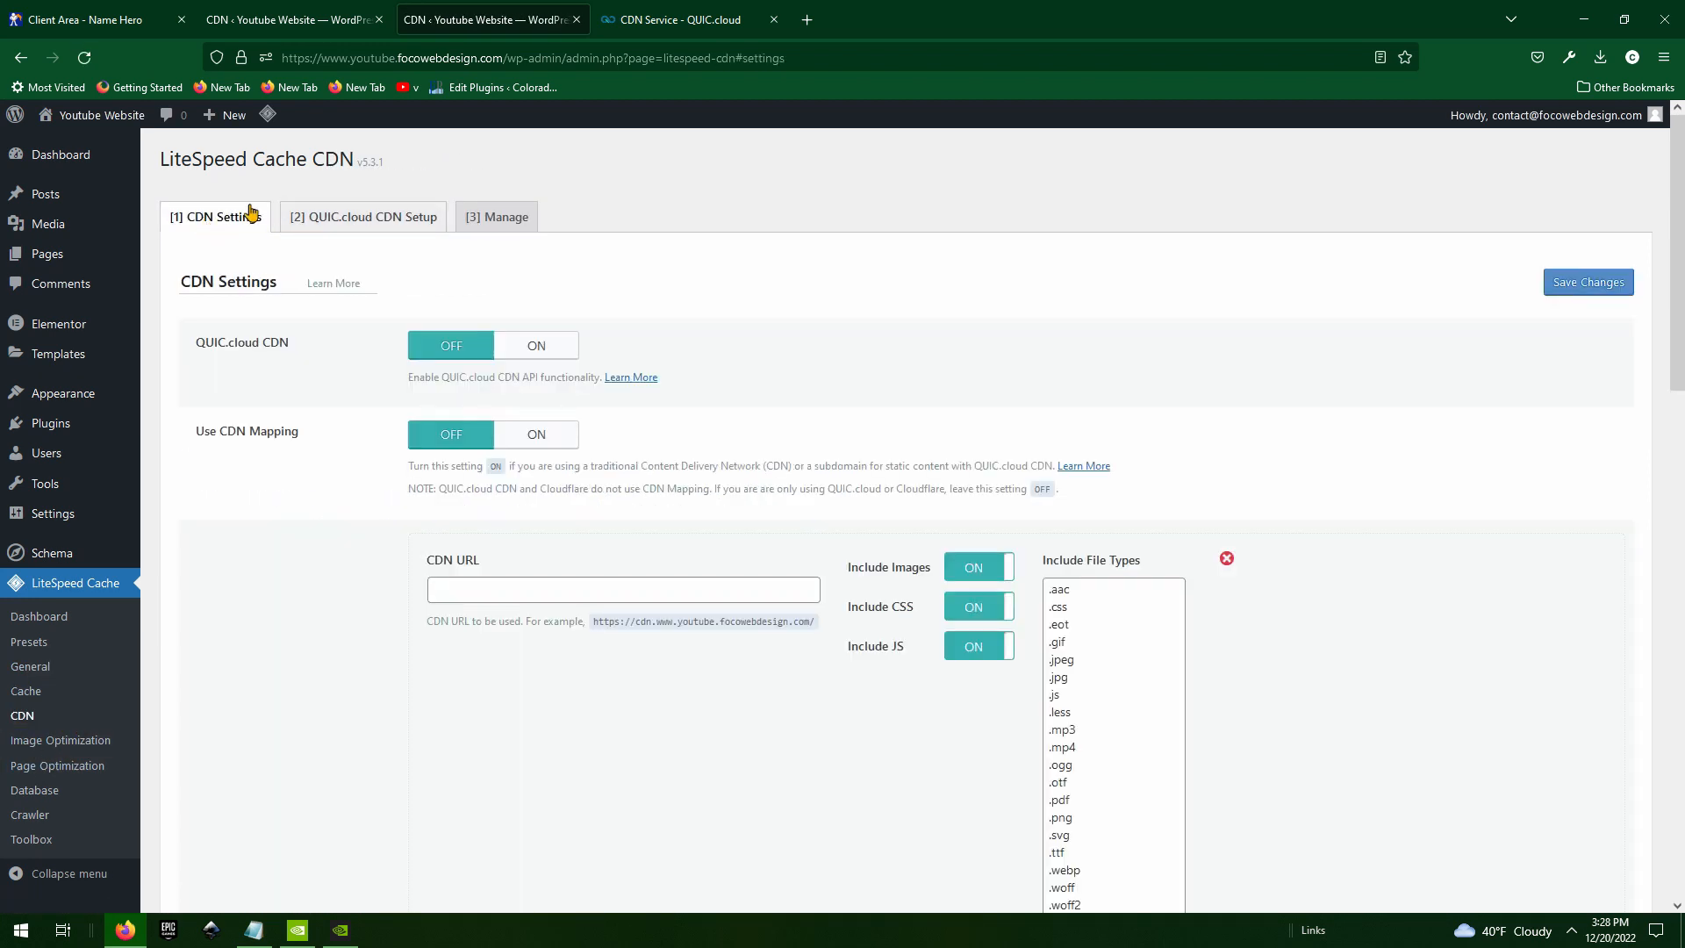
pyautogui.click(511, 352)
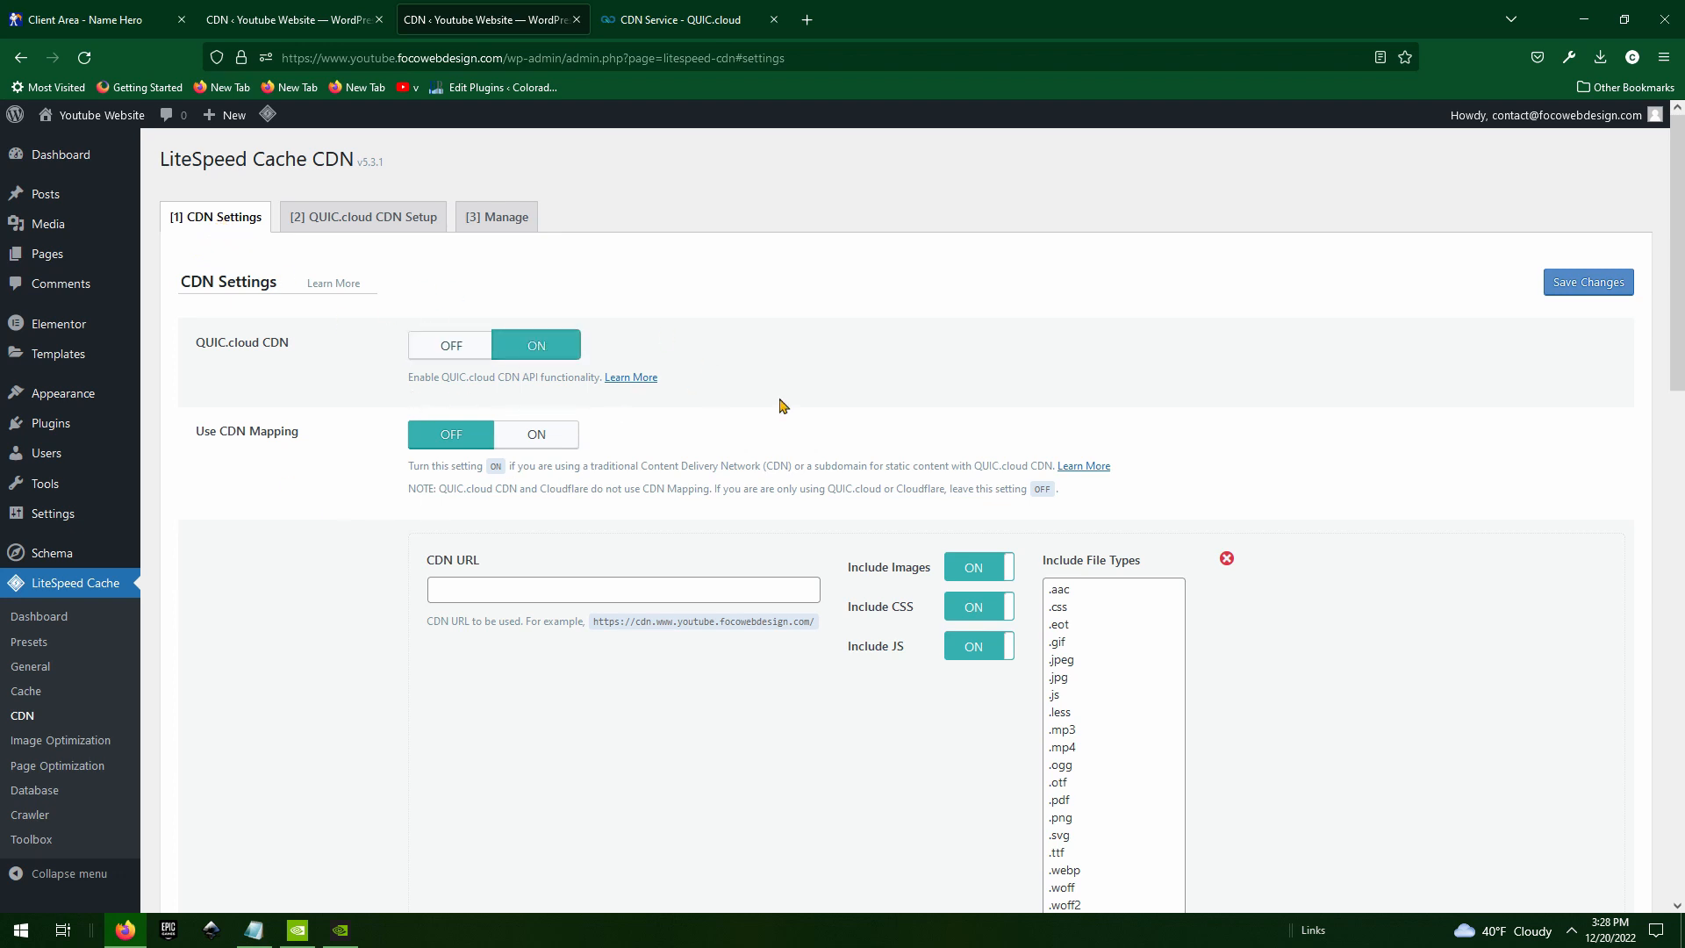
pyautogui.click(1598, 287)
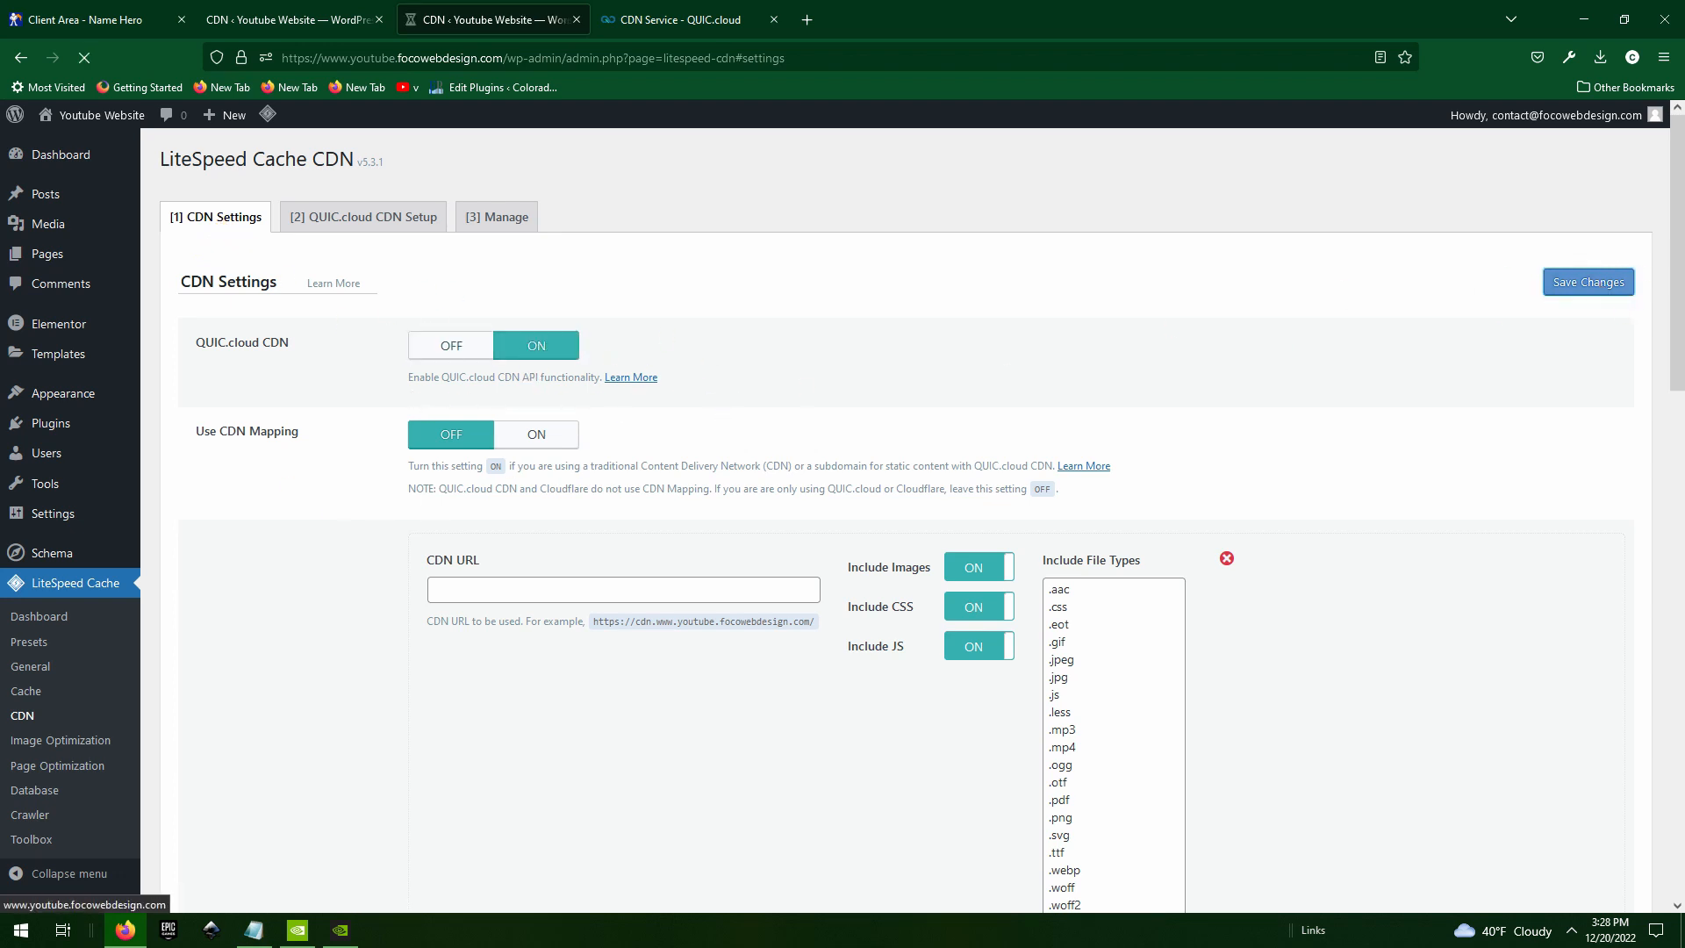
pyautogui.scroll(-15, 613, 478)
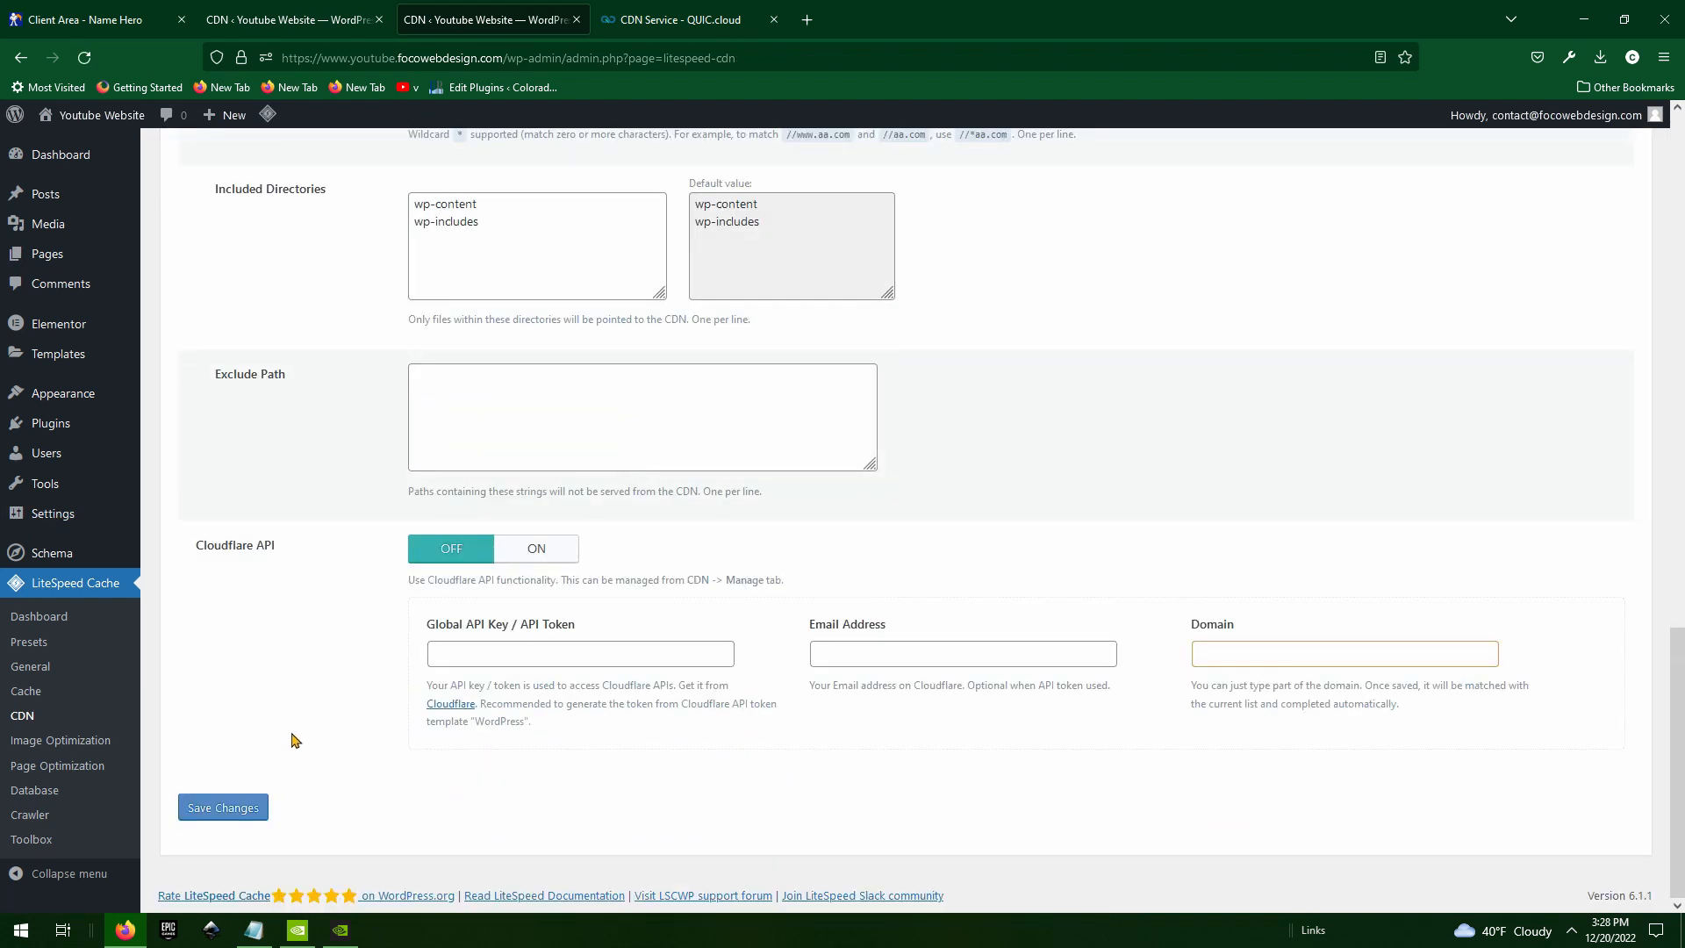
pyautogui.click(685, 8)
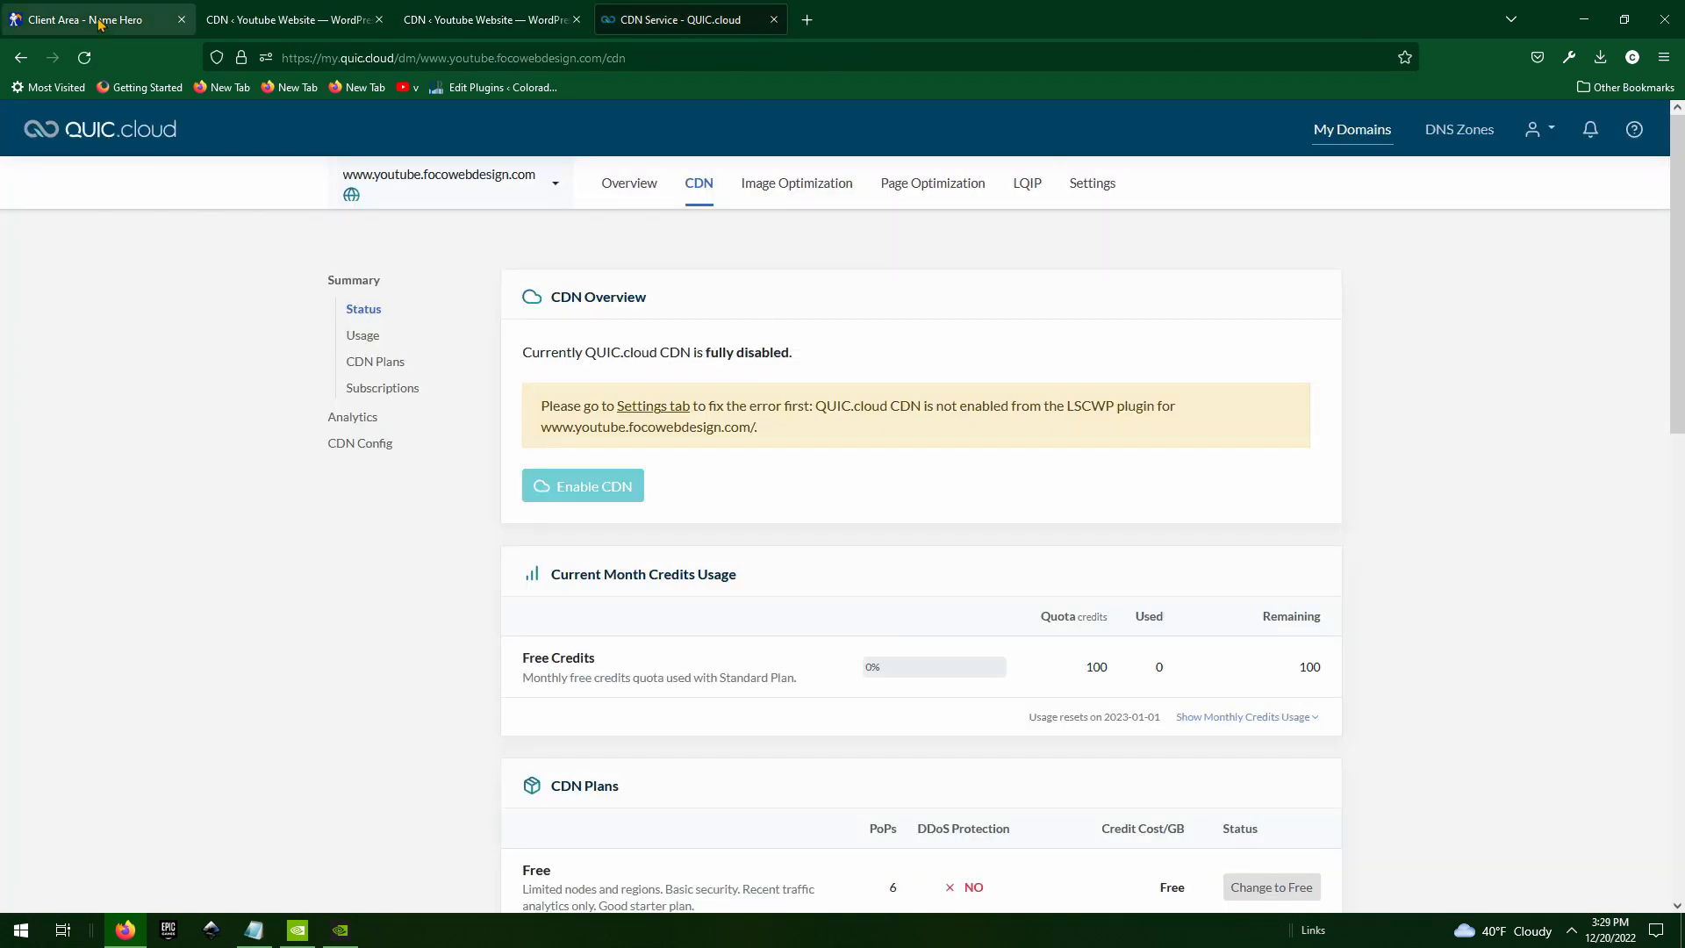
pyautogui.click(85, 57)
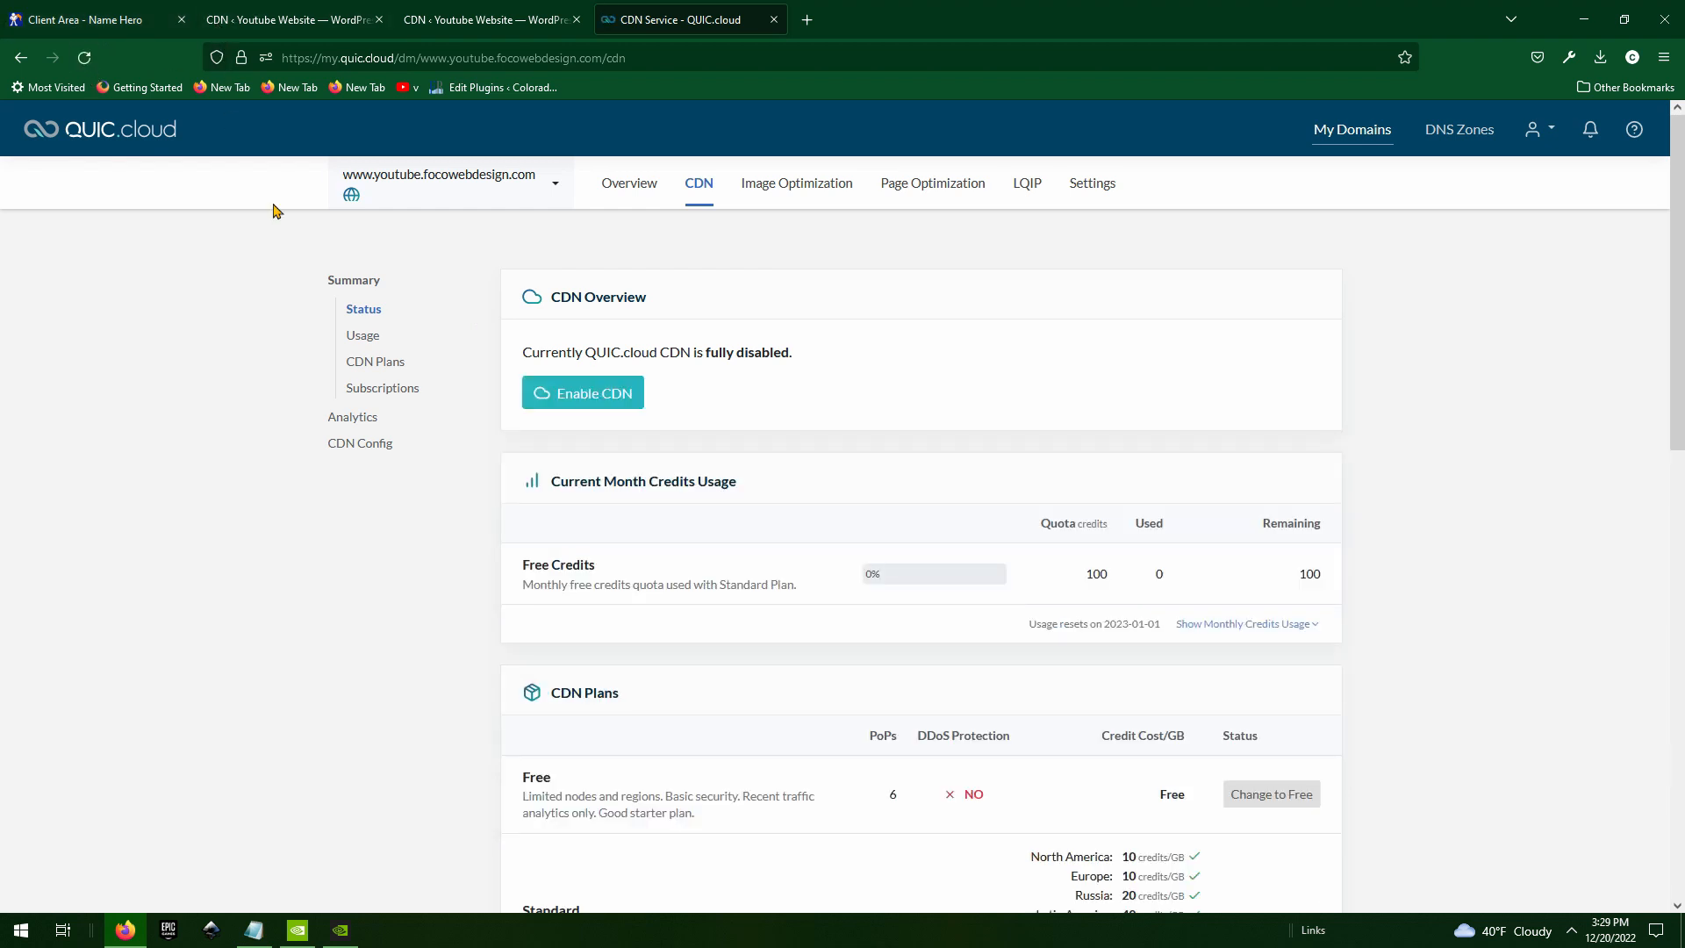
pyautogui.click(596, 401)
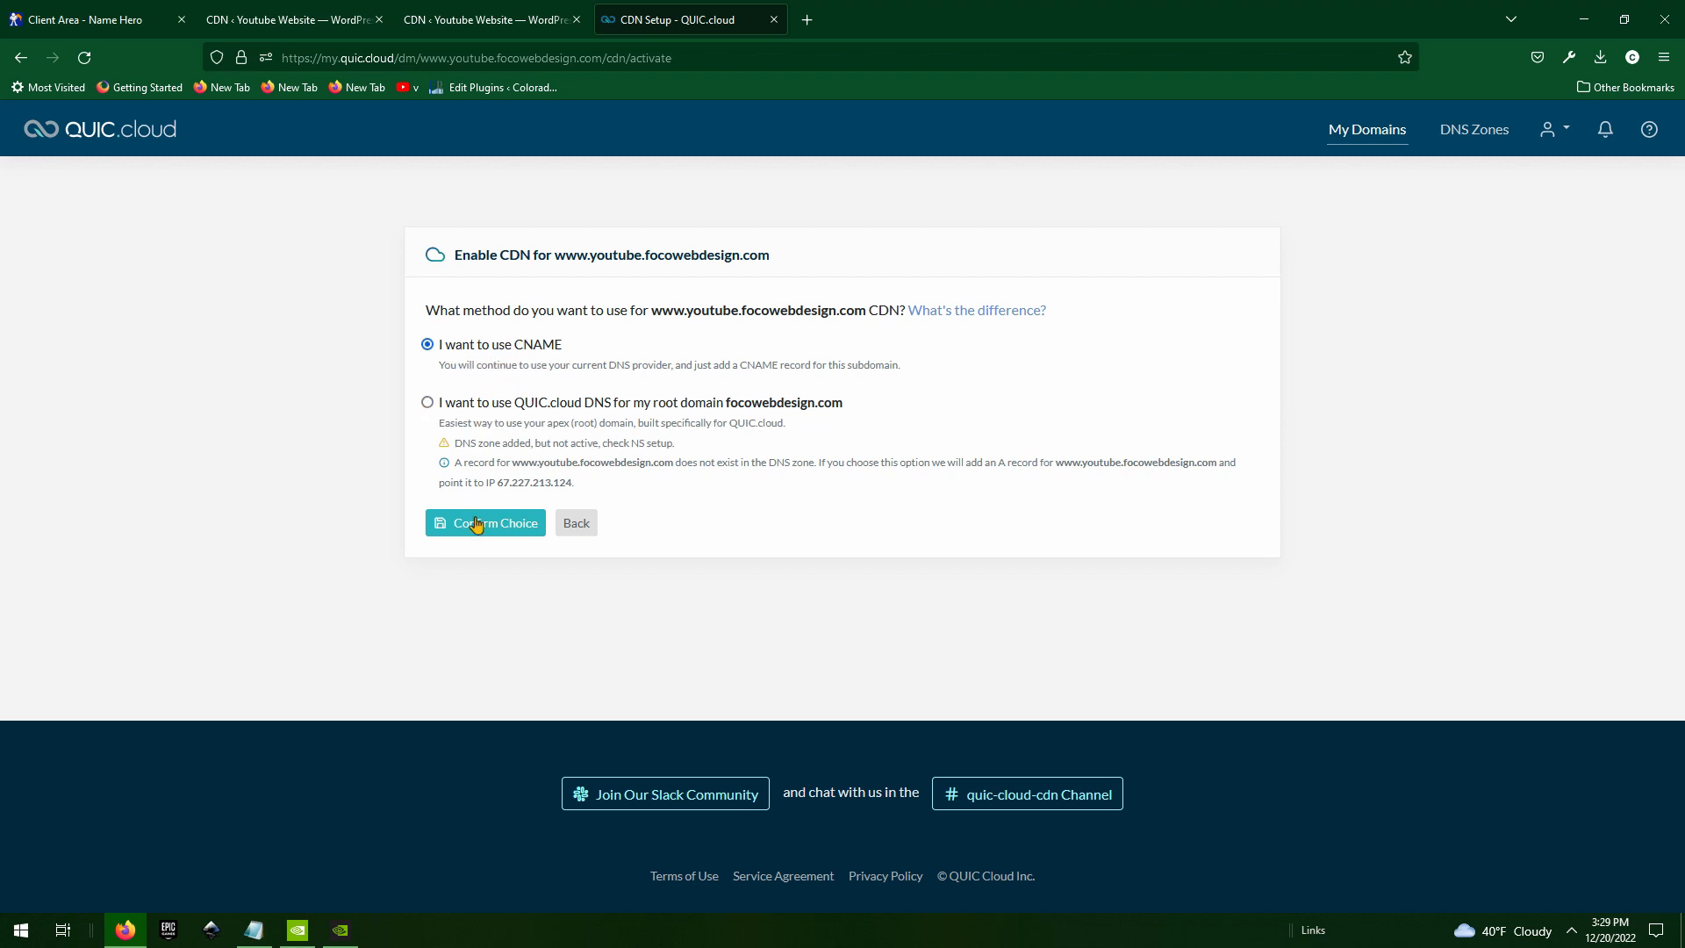
pyautogui.click(509, 527)
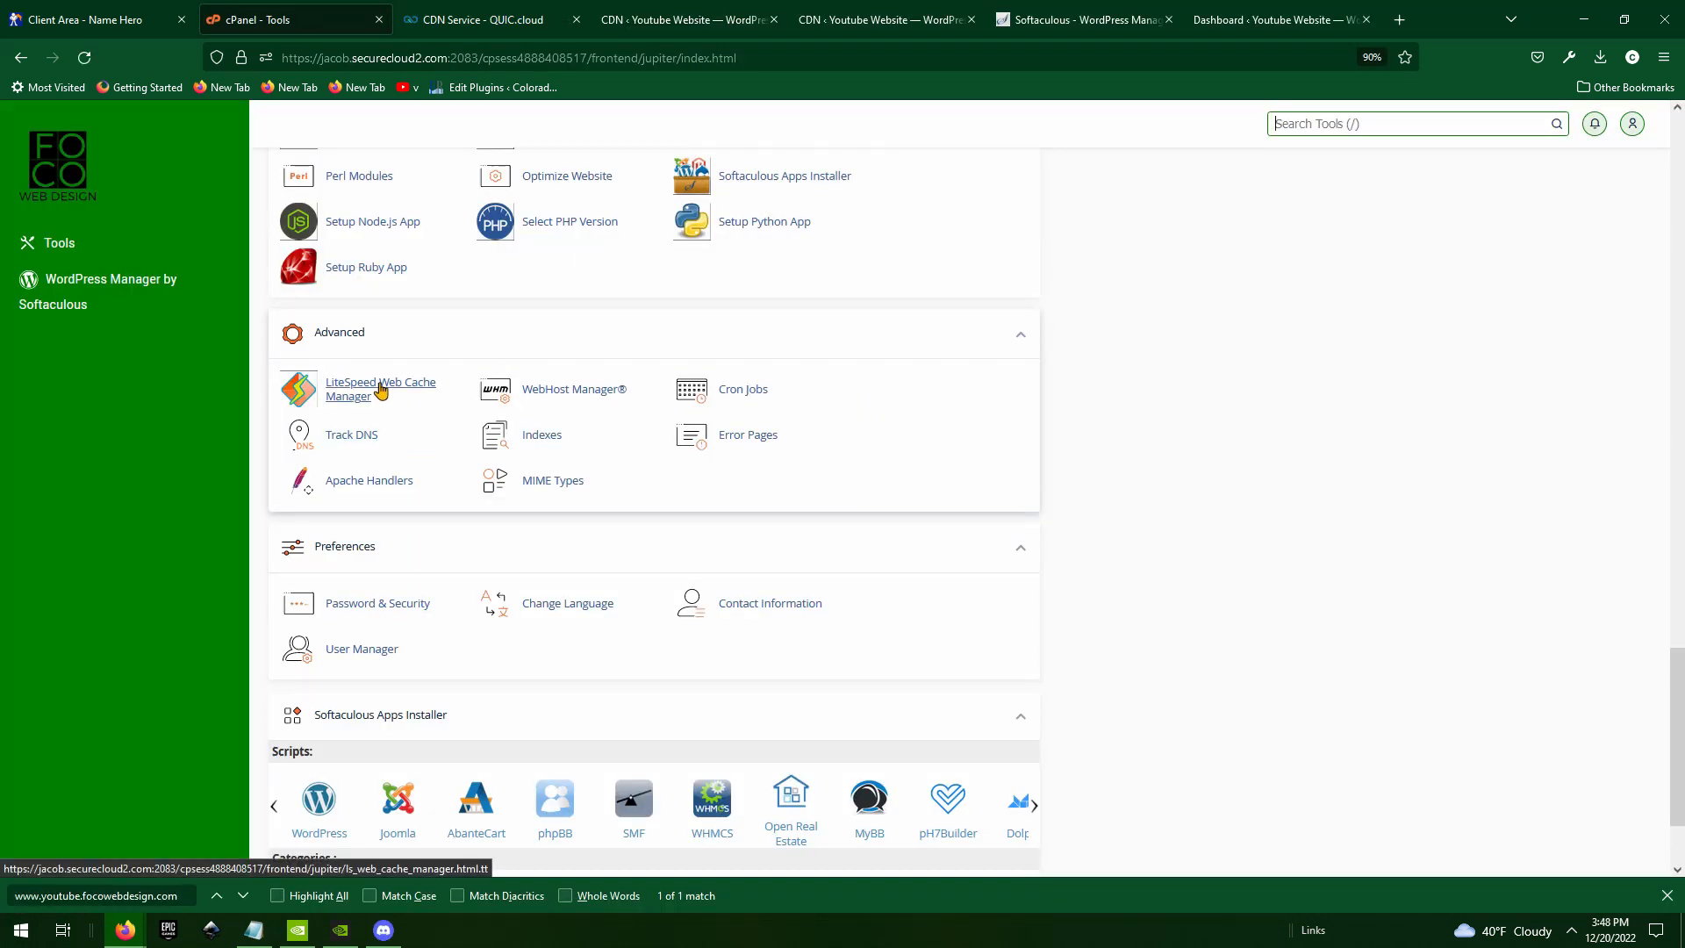
# - From cPanel's LiteSpeed Web Cache Manager, upload the SSL certificate of youtube.focowebdesign.com to QUIC.cloud
pyautogui.click(364, 392)
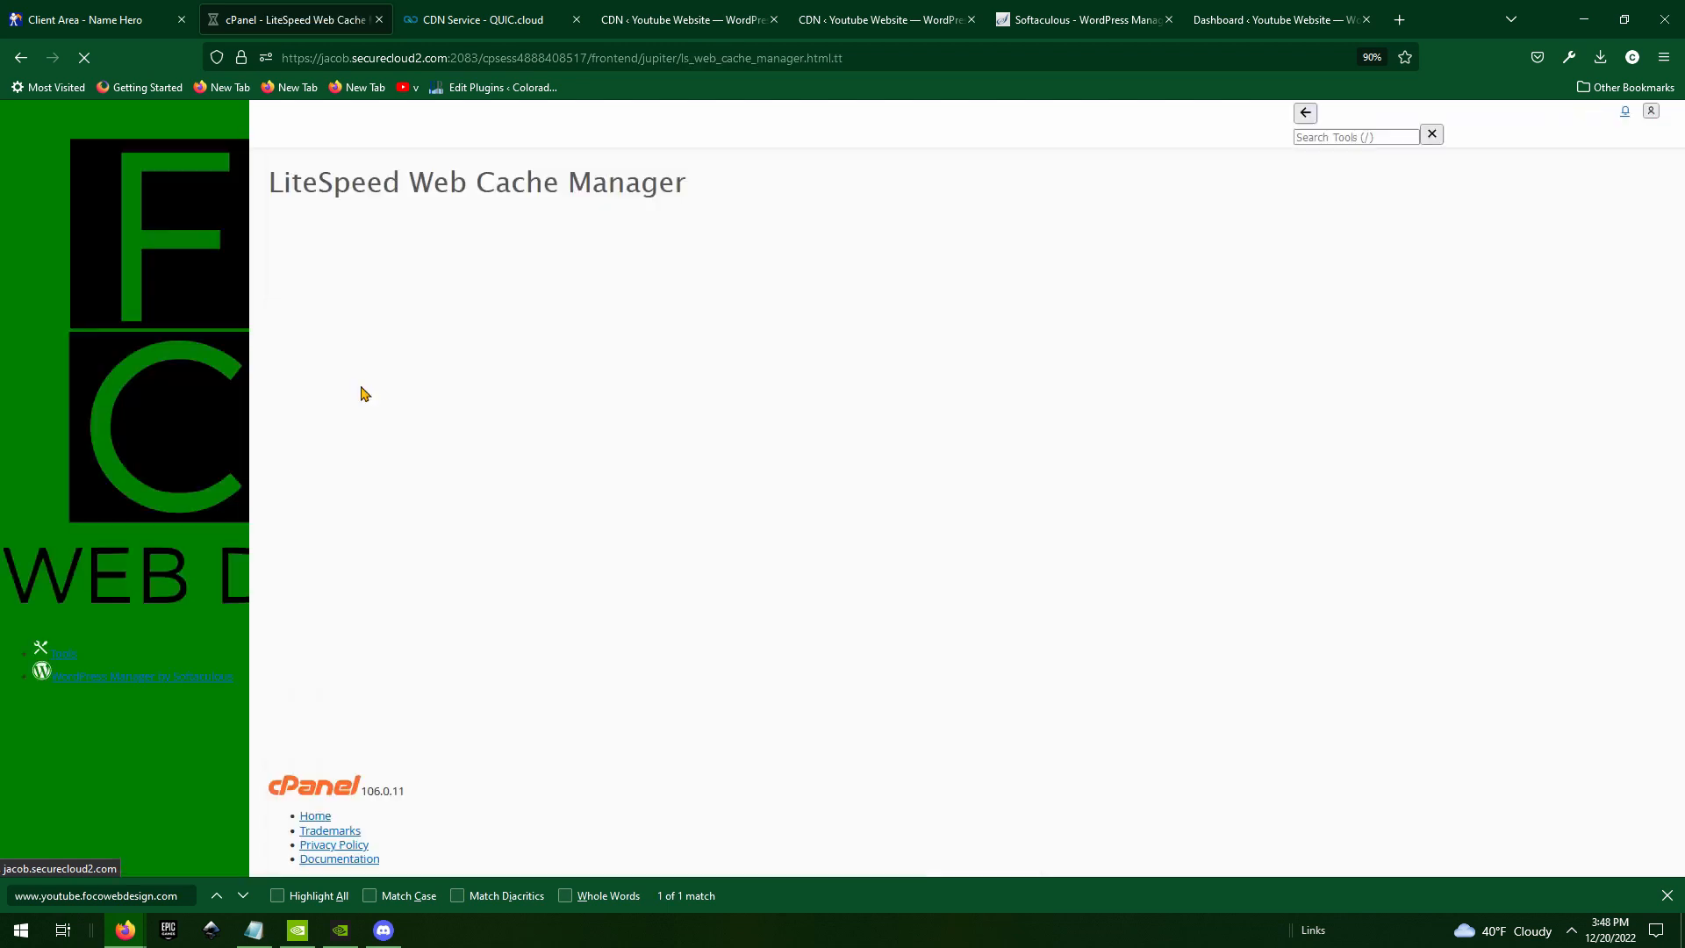
pyautogui.scroll(-3, 377, 399)
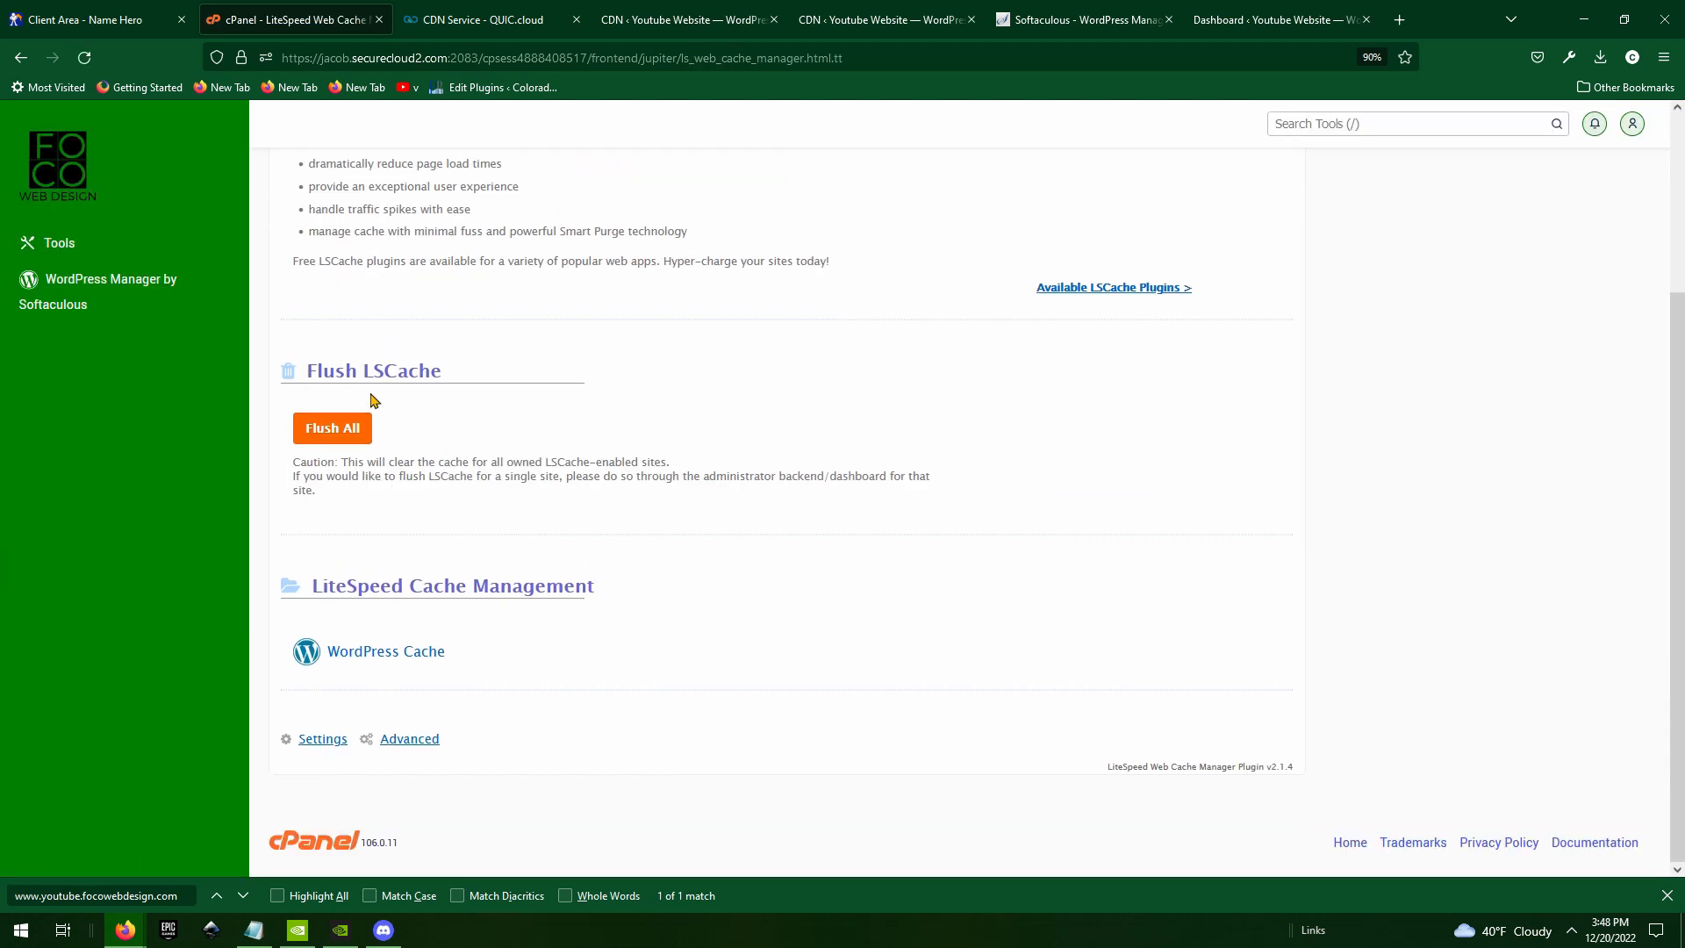
pyautogui.click(394, 654)
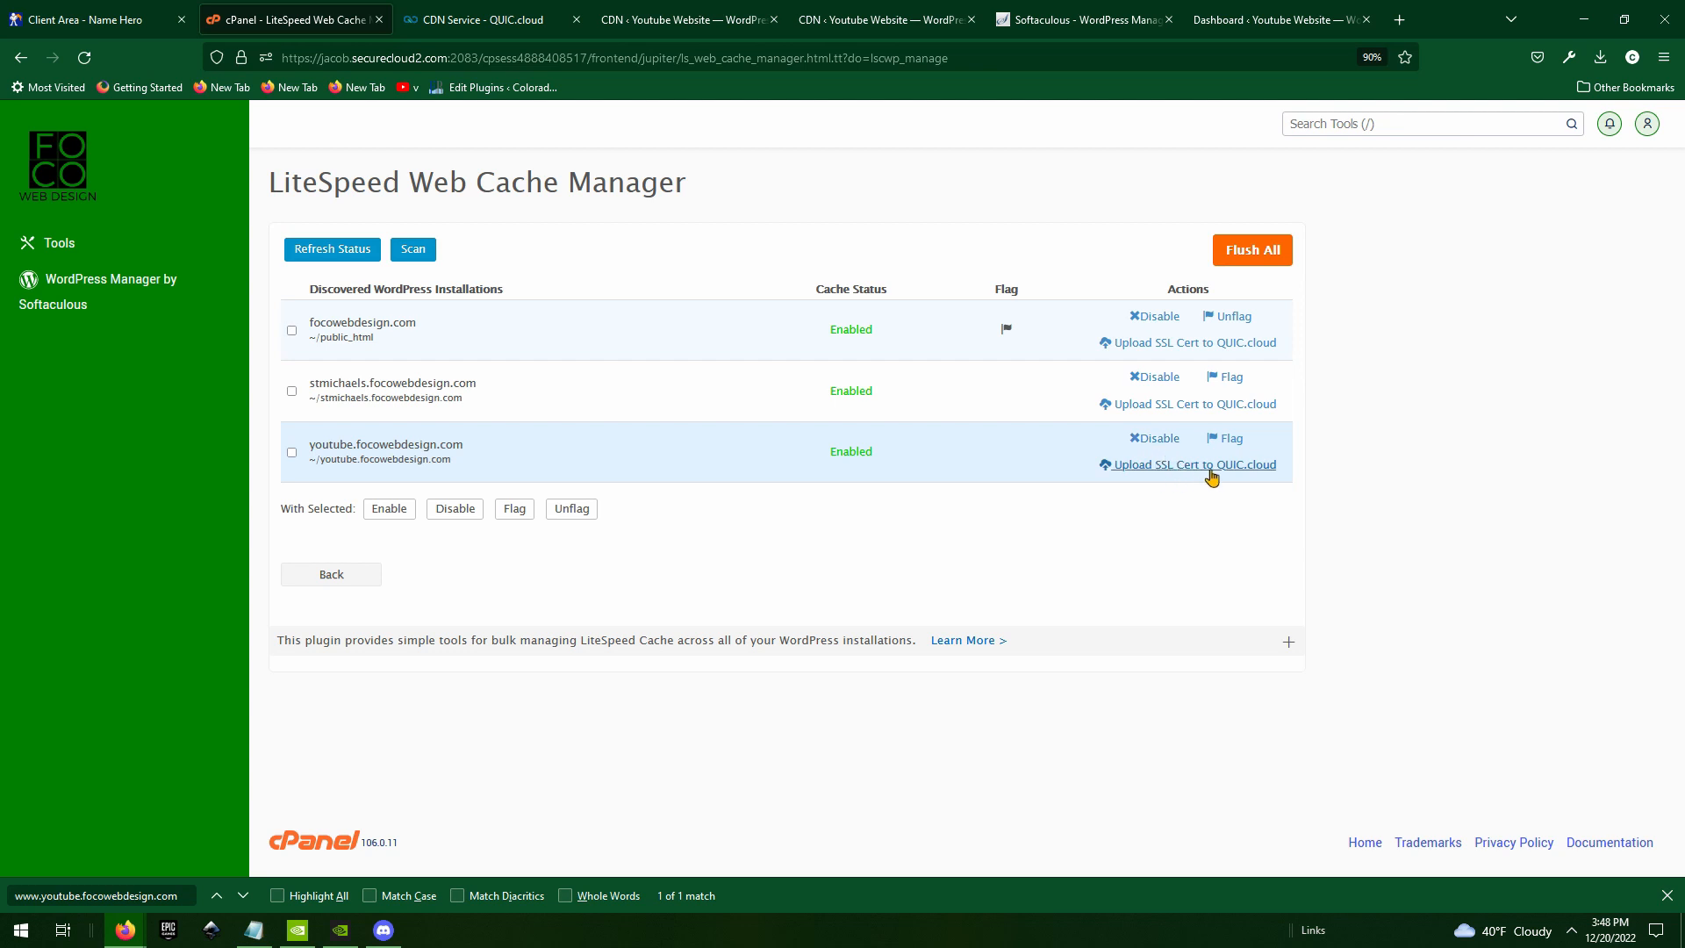
pyautogui.click(1244, 471)
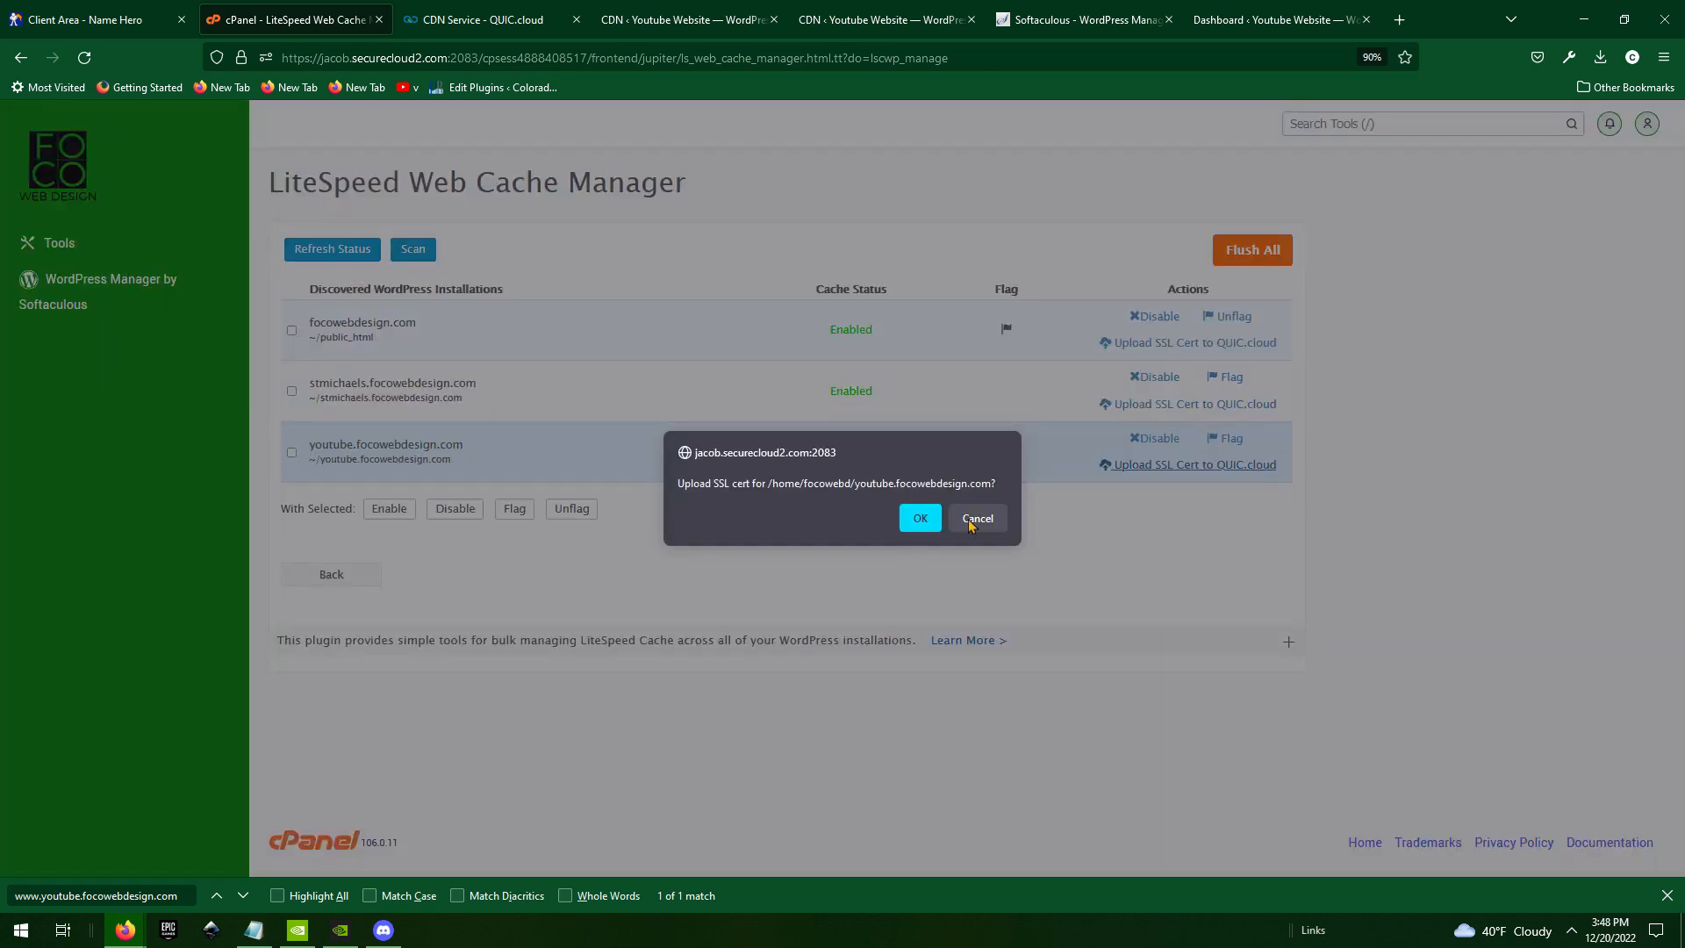
pyautogui.click(917, 520)
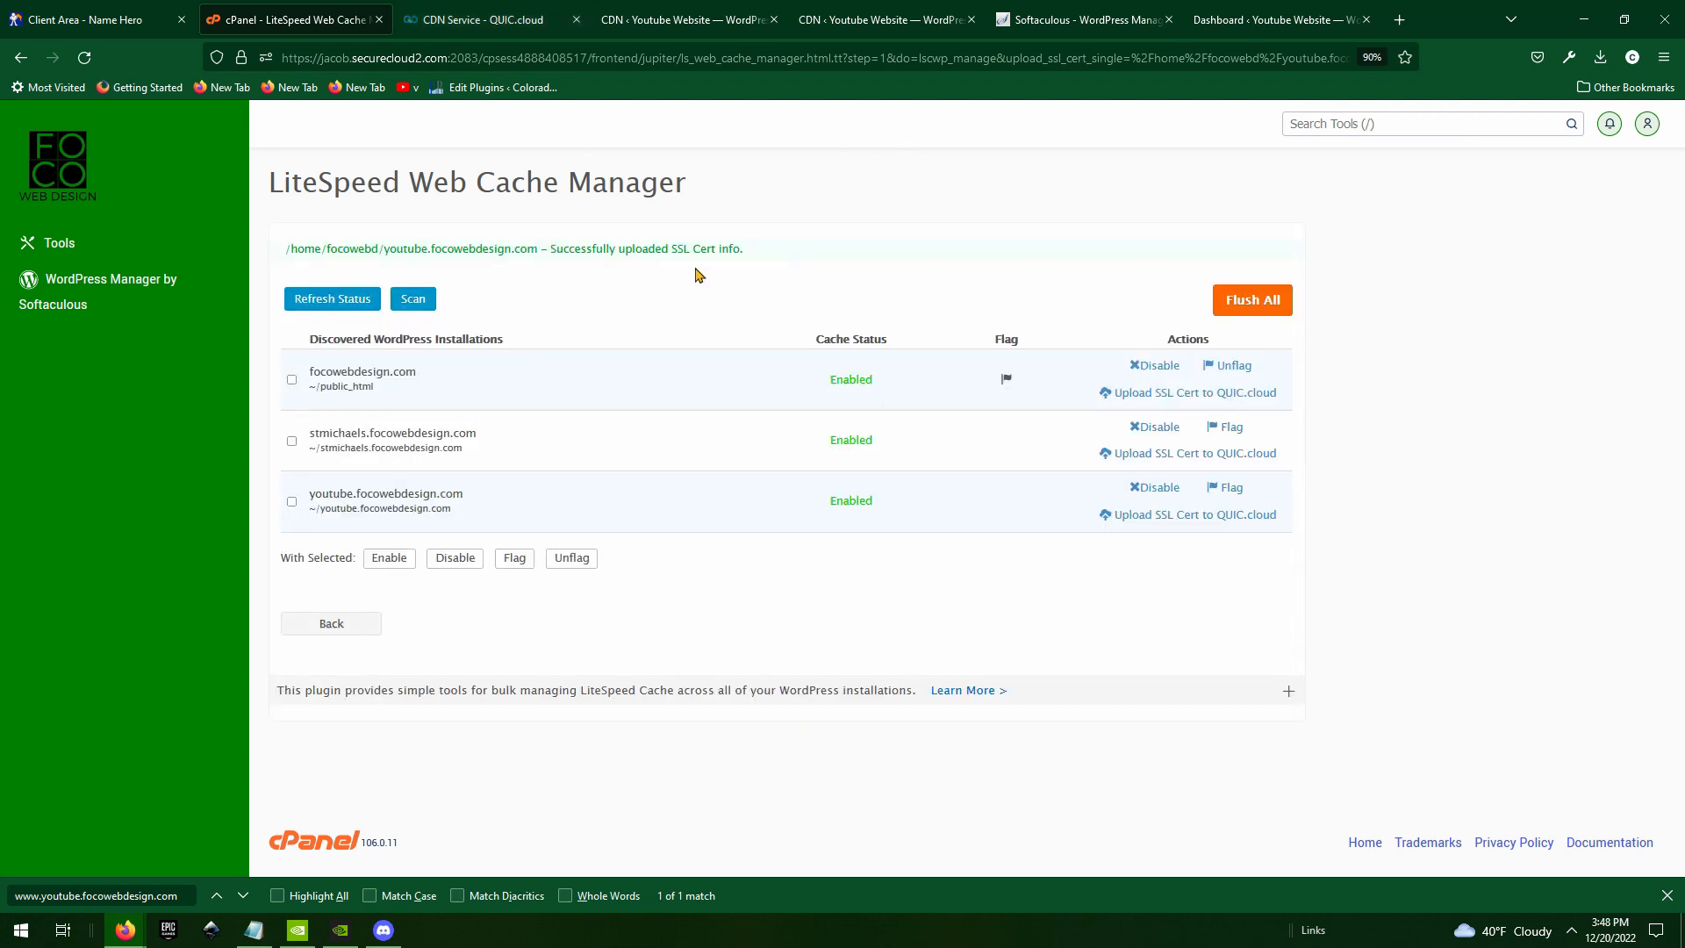
pyautogui.moveTo(752, 254); pyautogui.dragTo(279, 256)
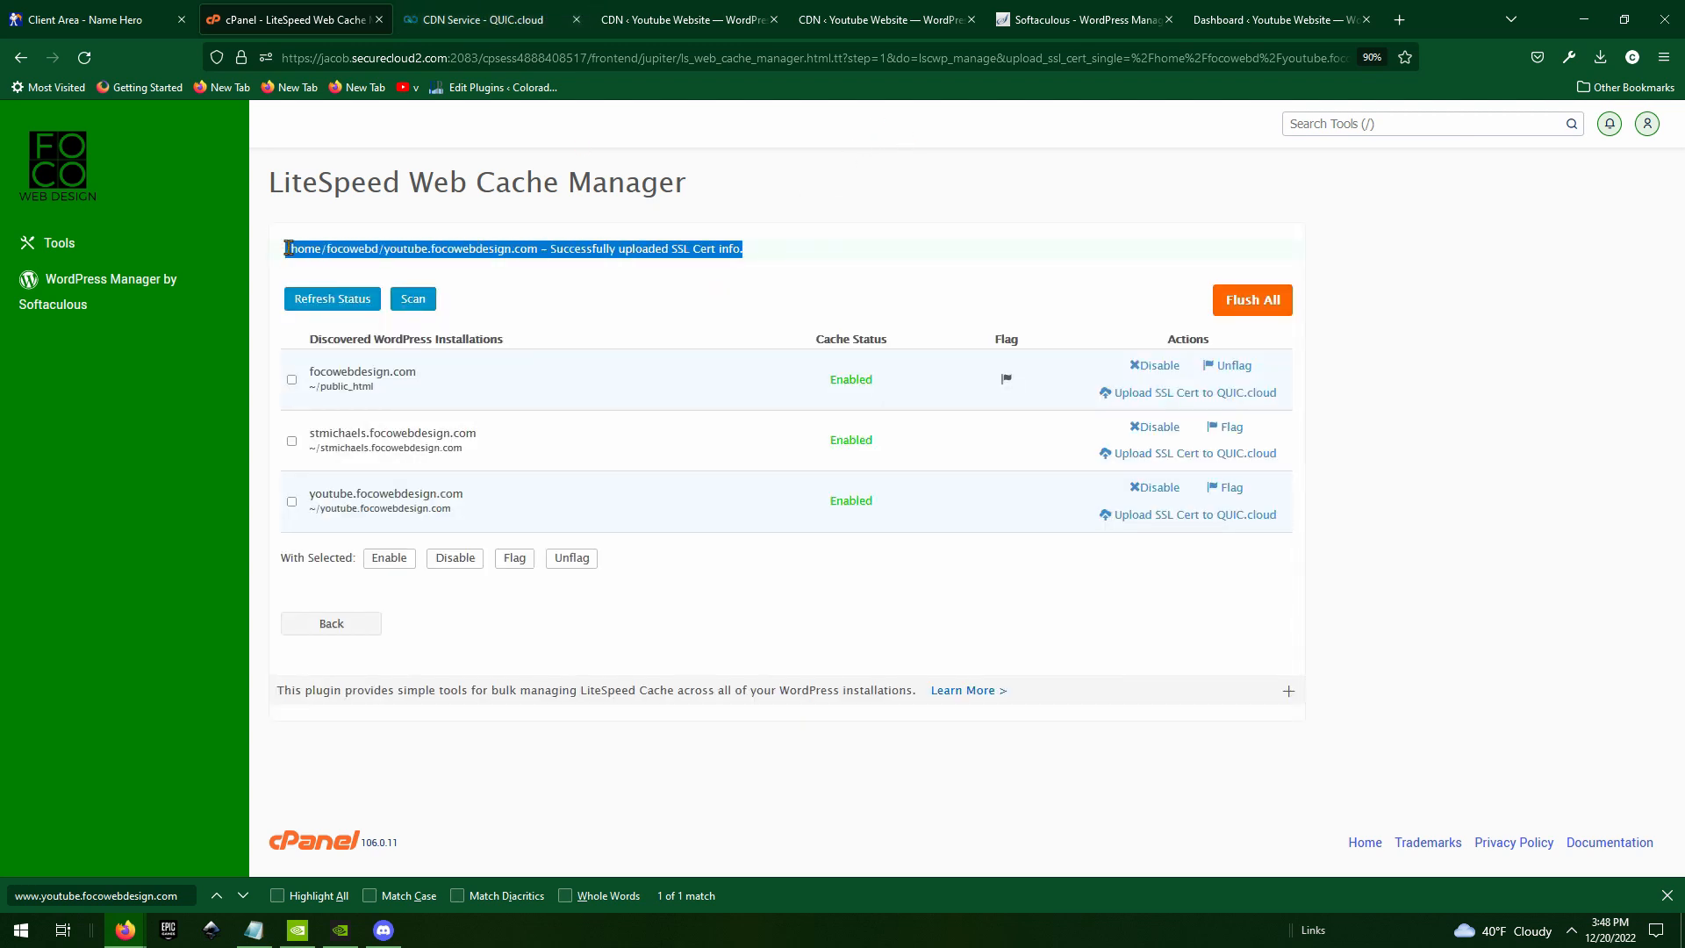
pyautogui.click(290, 249)
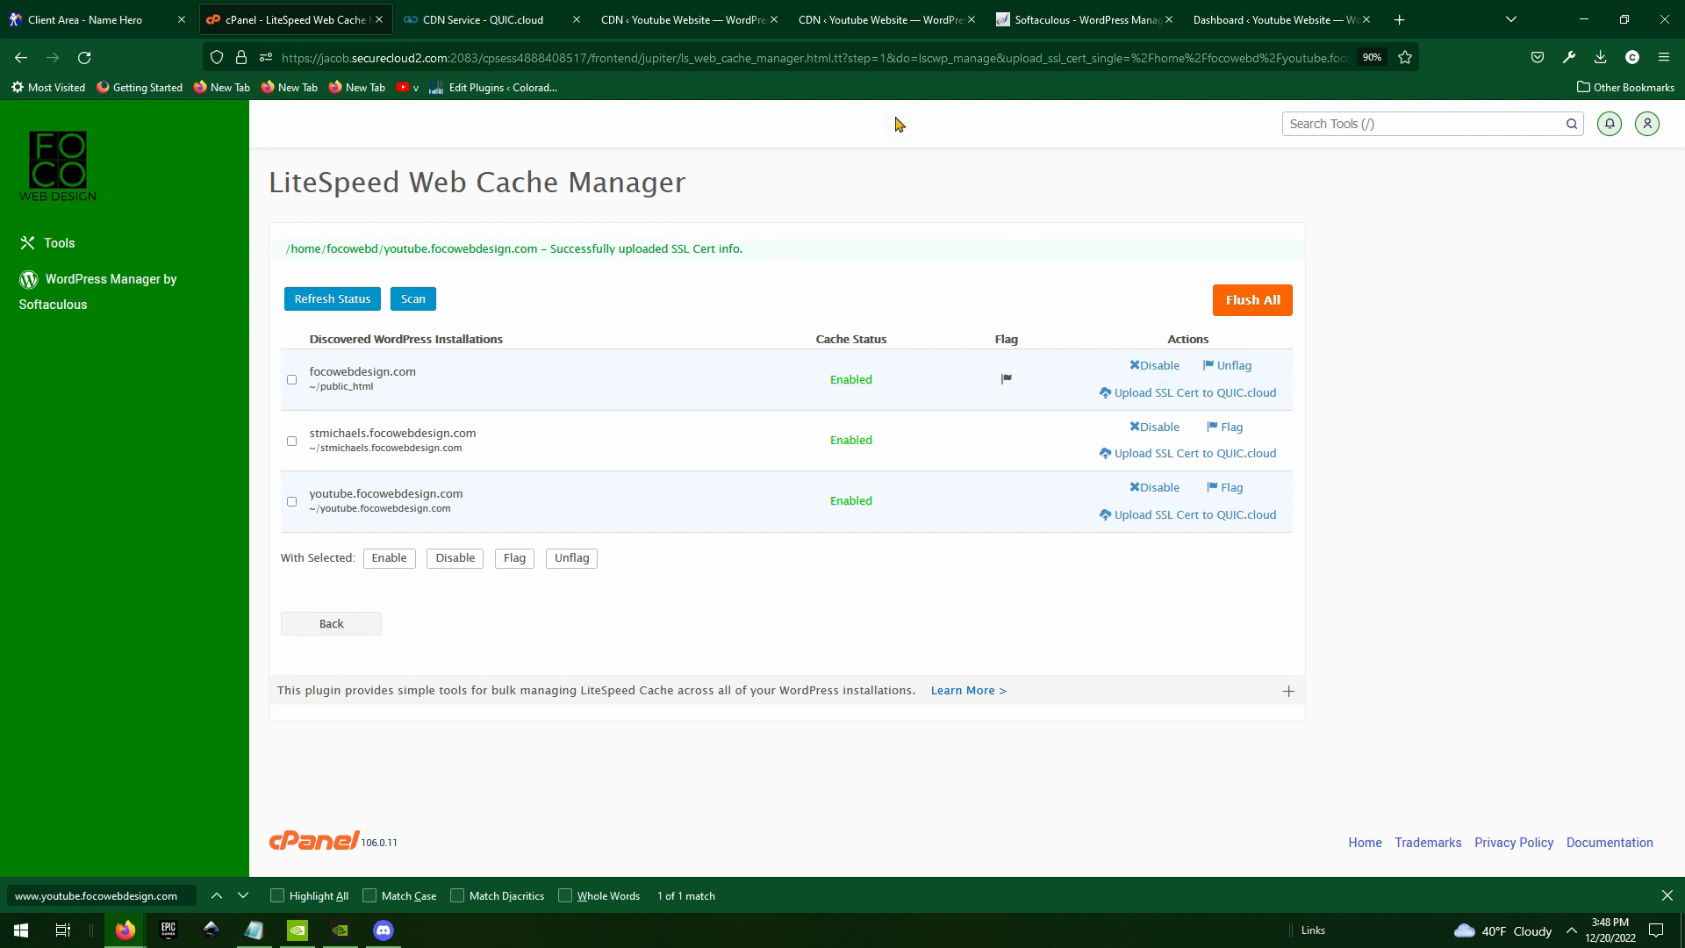
pyautogui.click(509, 11)
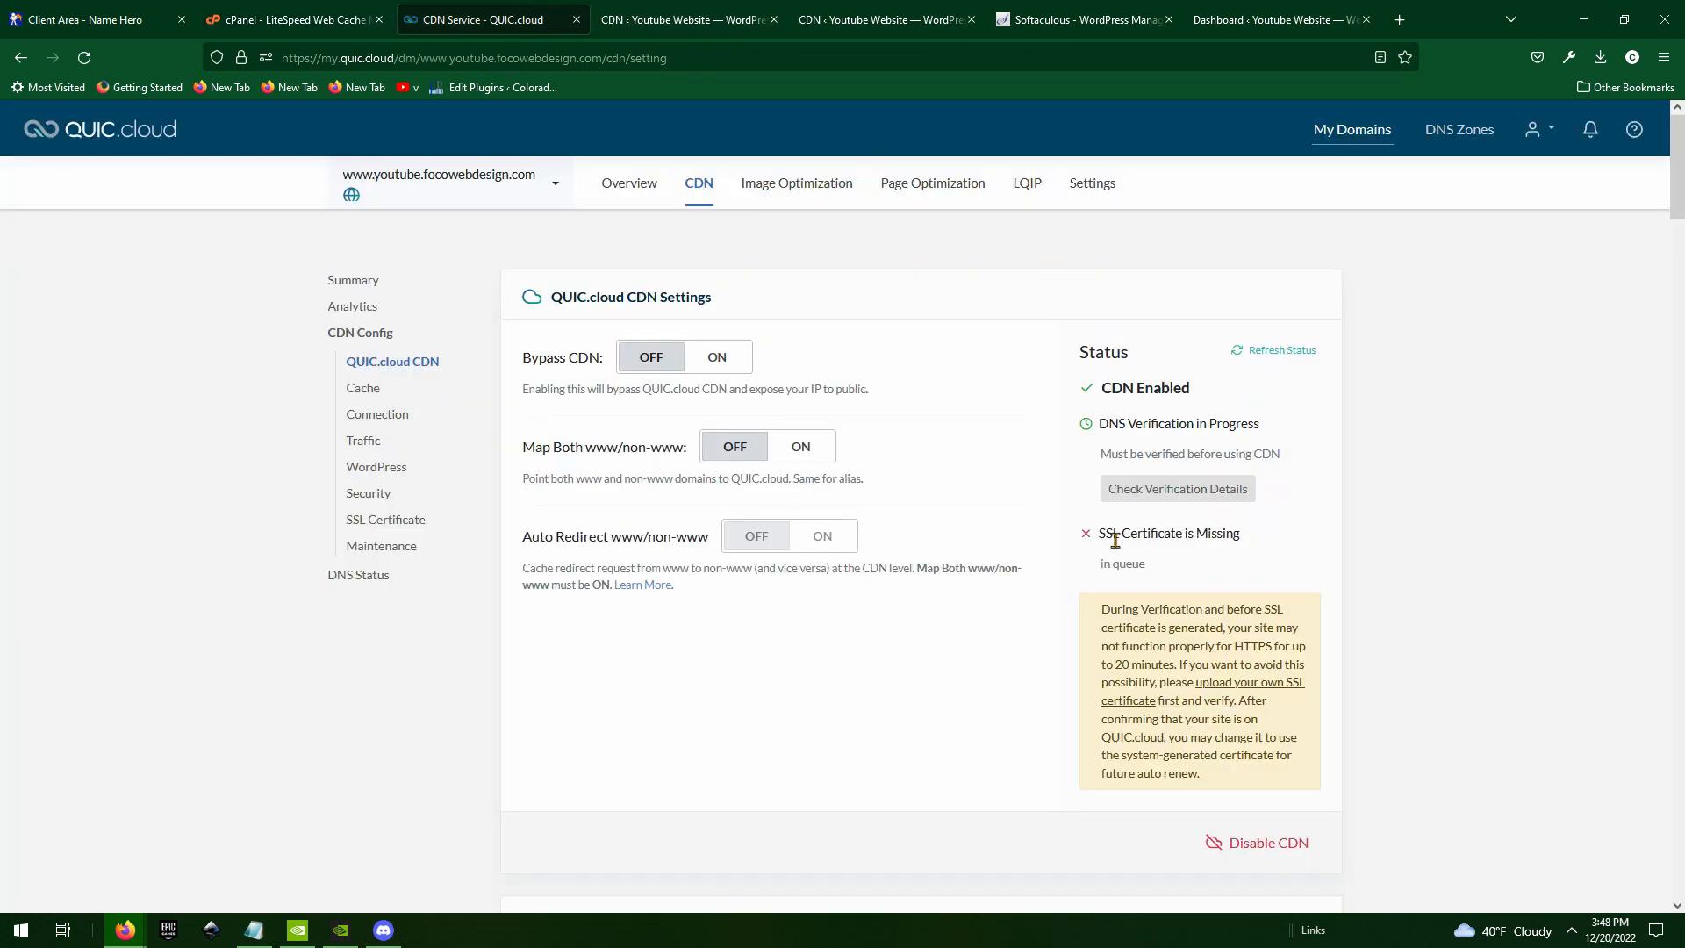
pyautogui.moveTo(1106, 532); pyautogui.dragTo(1257, 537)
pyautogui.click(1256, 534)
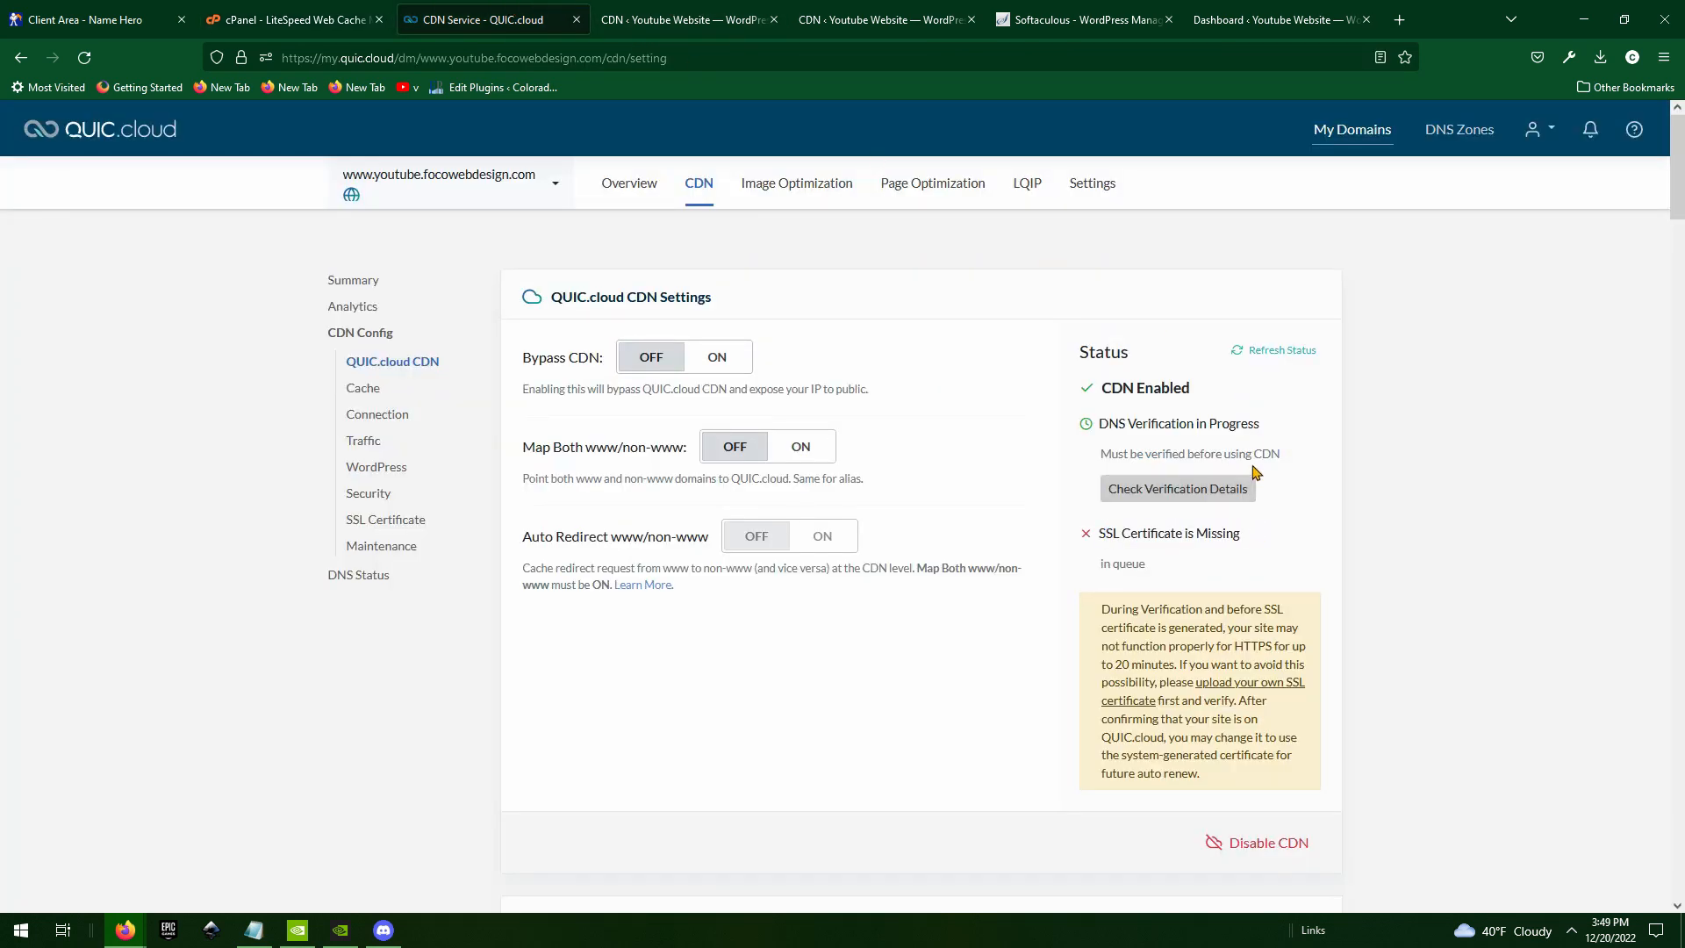
pyautogui.click(1285, 355)
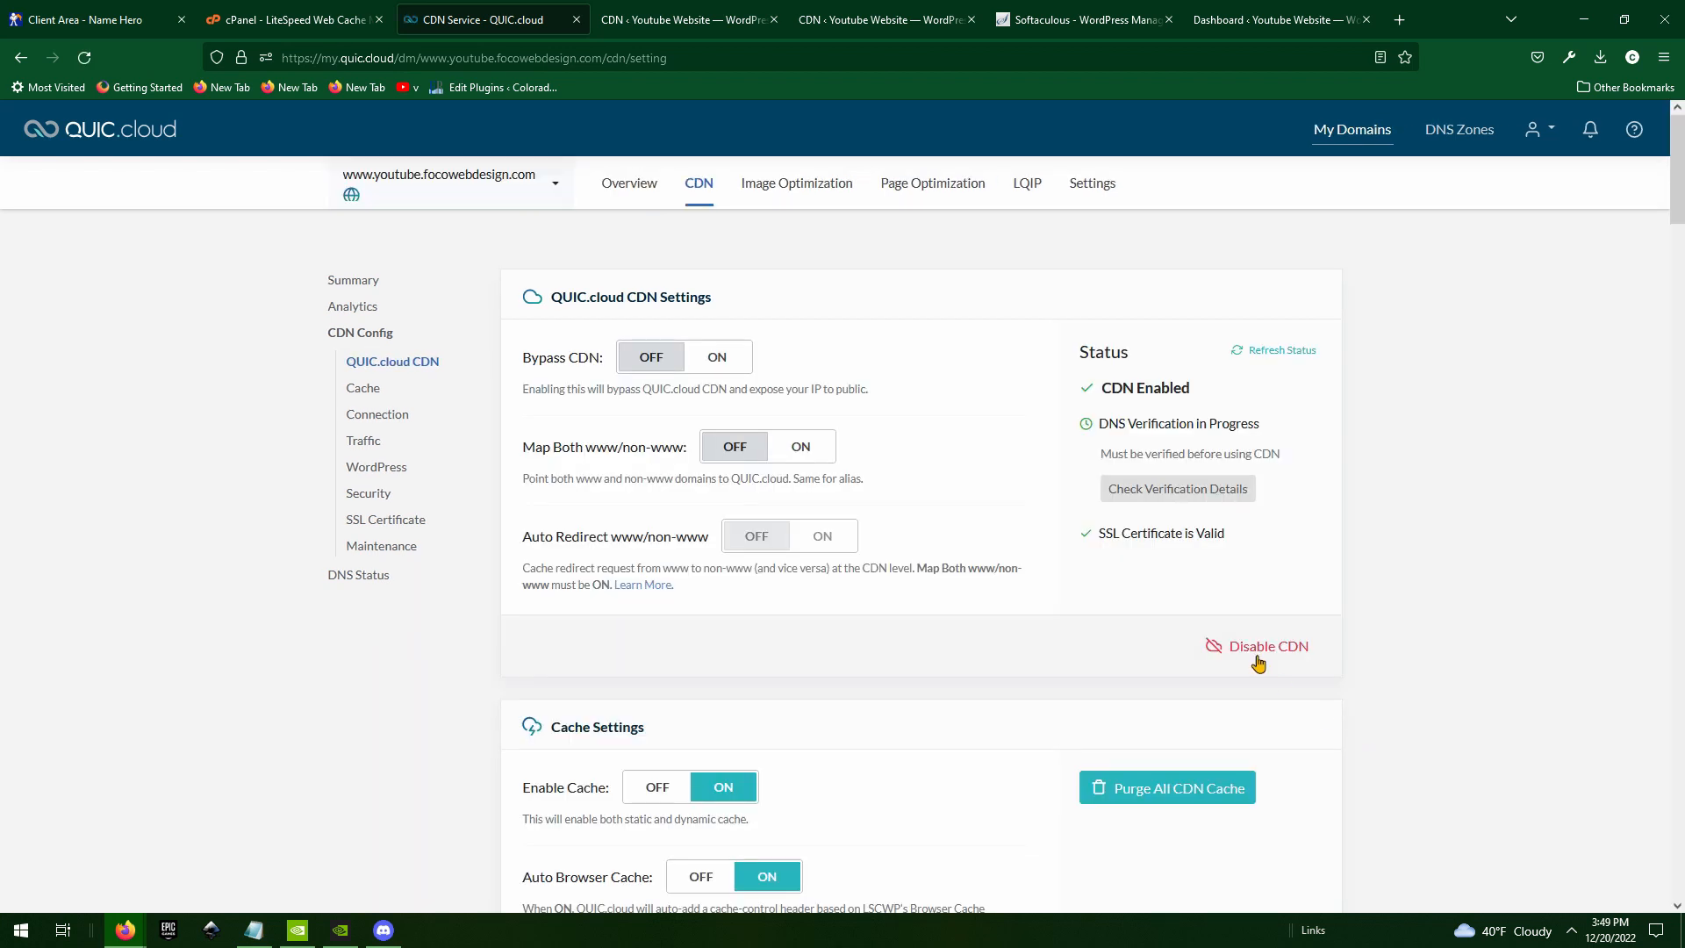
pyautogui.moveTo(1231, 538); pyautogui.dragTo(1102, 538)
pyautogui.click(1107, 548)
pyautogui.moveTo(1098, 424); pyautogui.dragTo(1261, 423)
pyautogui.click(1287, 426)
# - Flush the LiteSpeed cache of all WordPress installations in cPanel's LiteSpeed Web Cache Manager
pyautogui.click(289, 20)
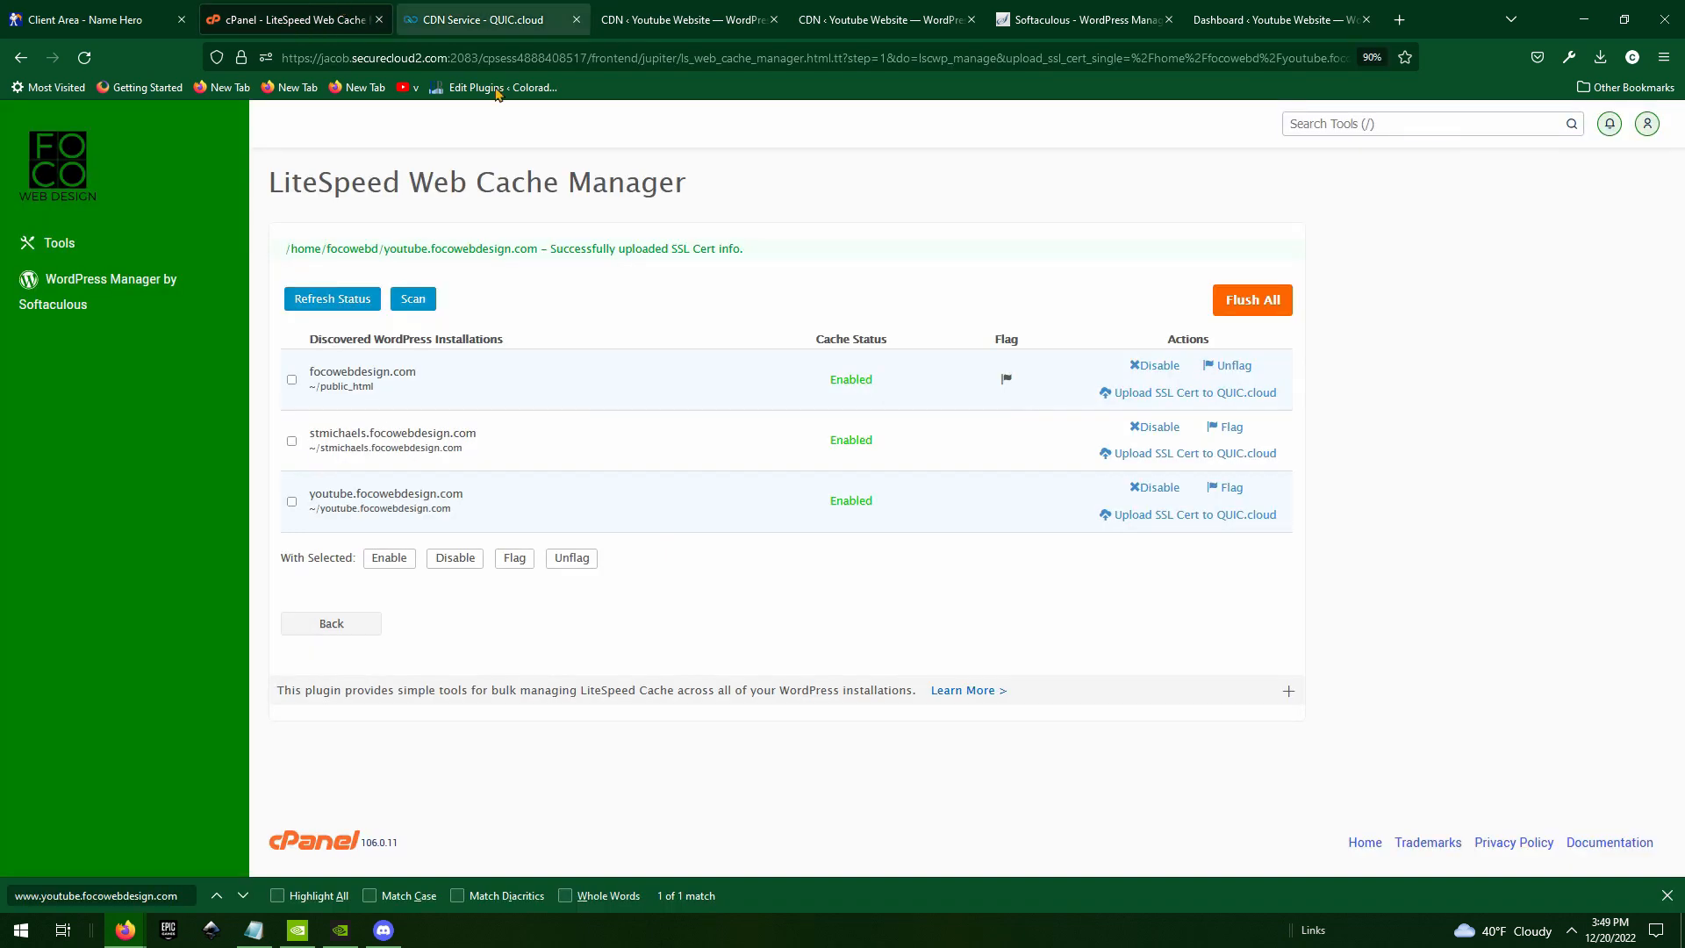
pyautogui.click(1267, 306)
pyautogui.click(919, 526)
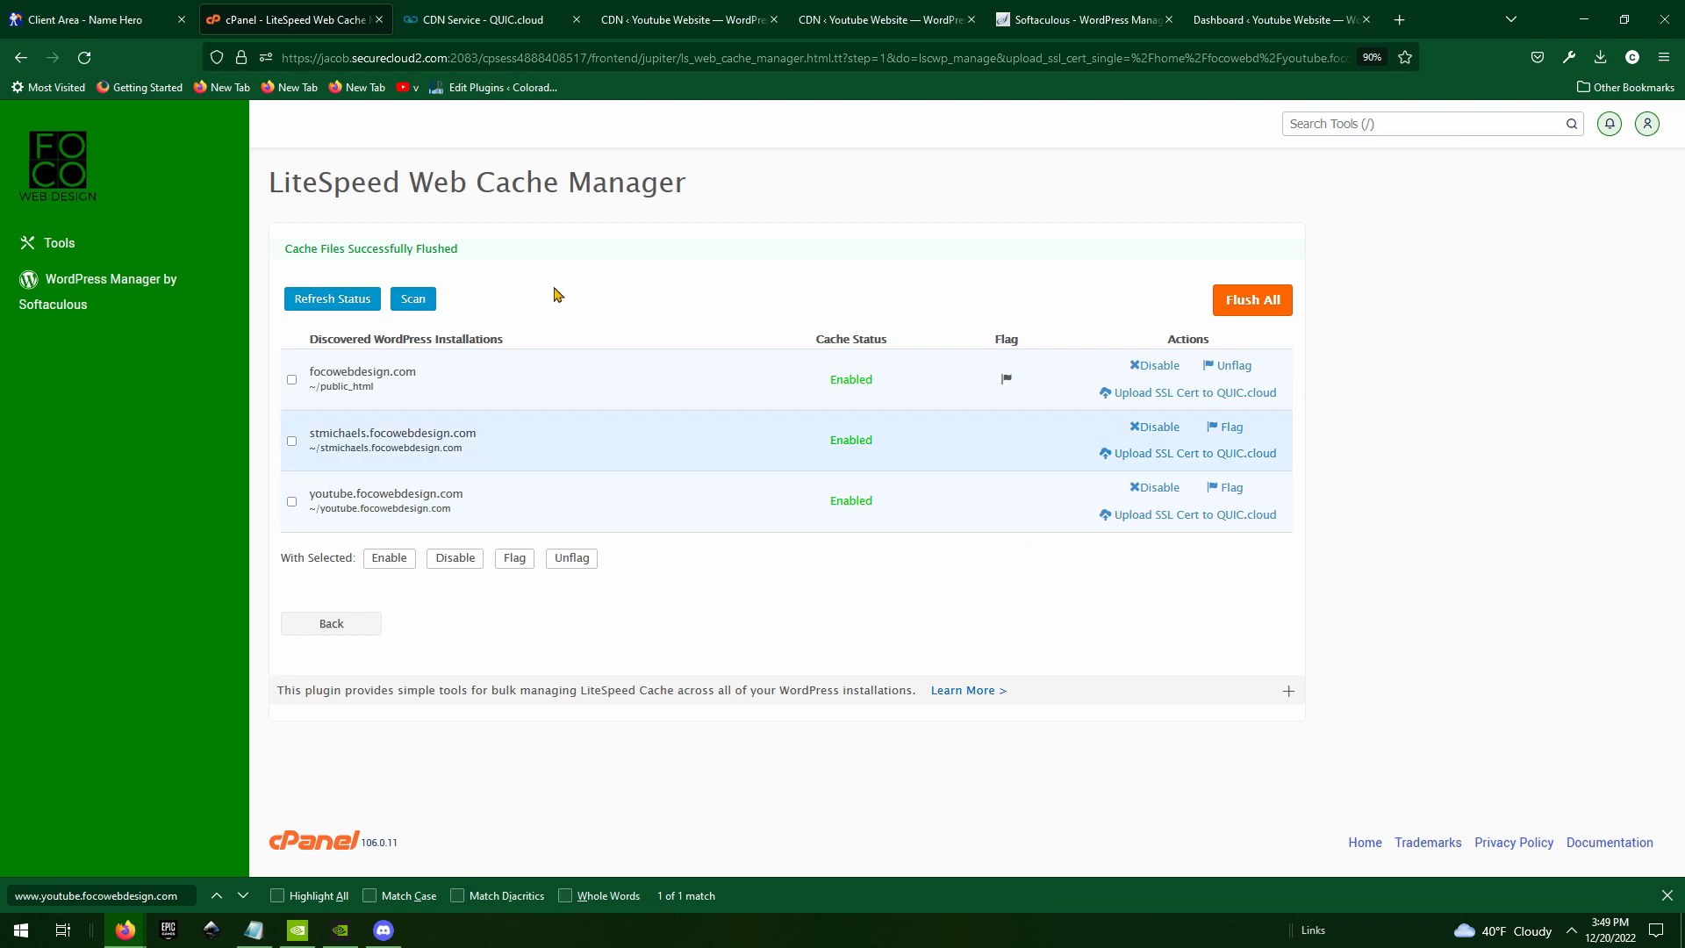
# - Purge all LiteSpeed caches of the WordPress site and review the CDN settings
pyautogui.click(724, 8)
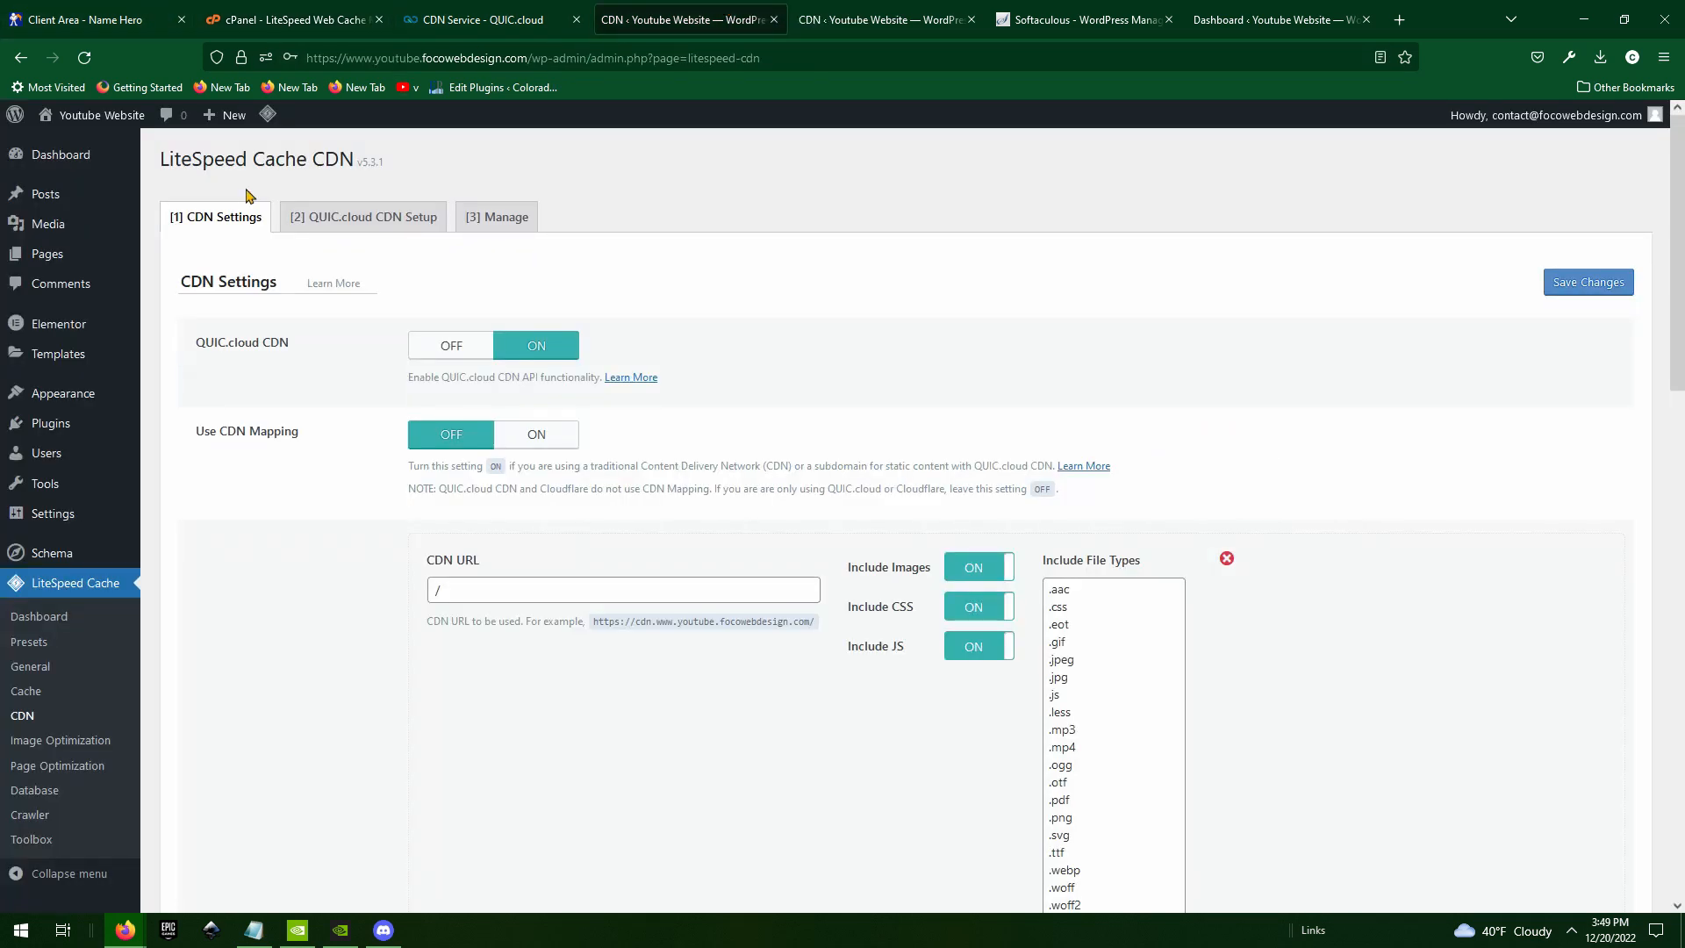
pyautogui.moveTo(271, 122)
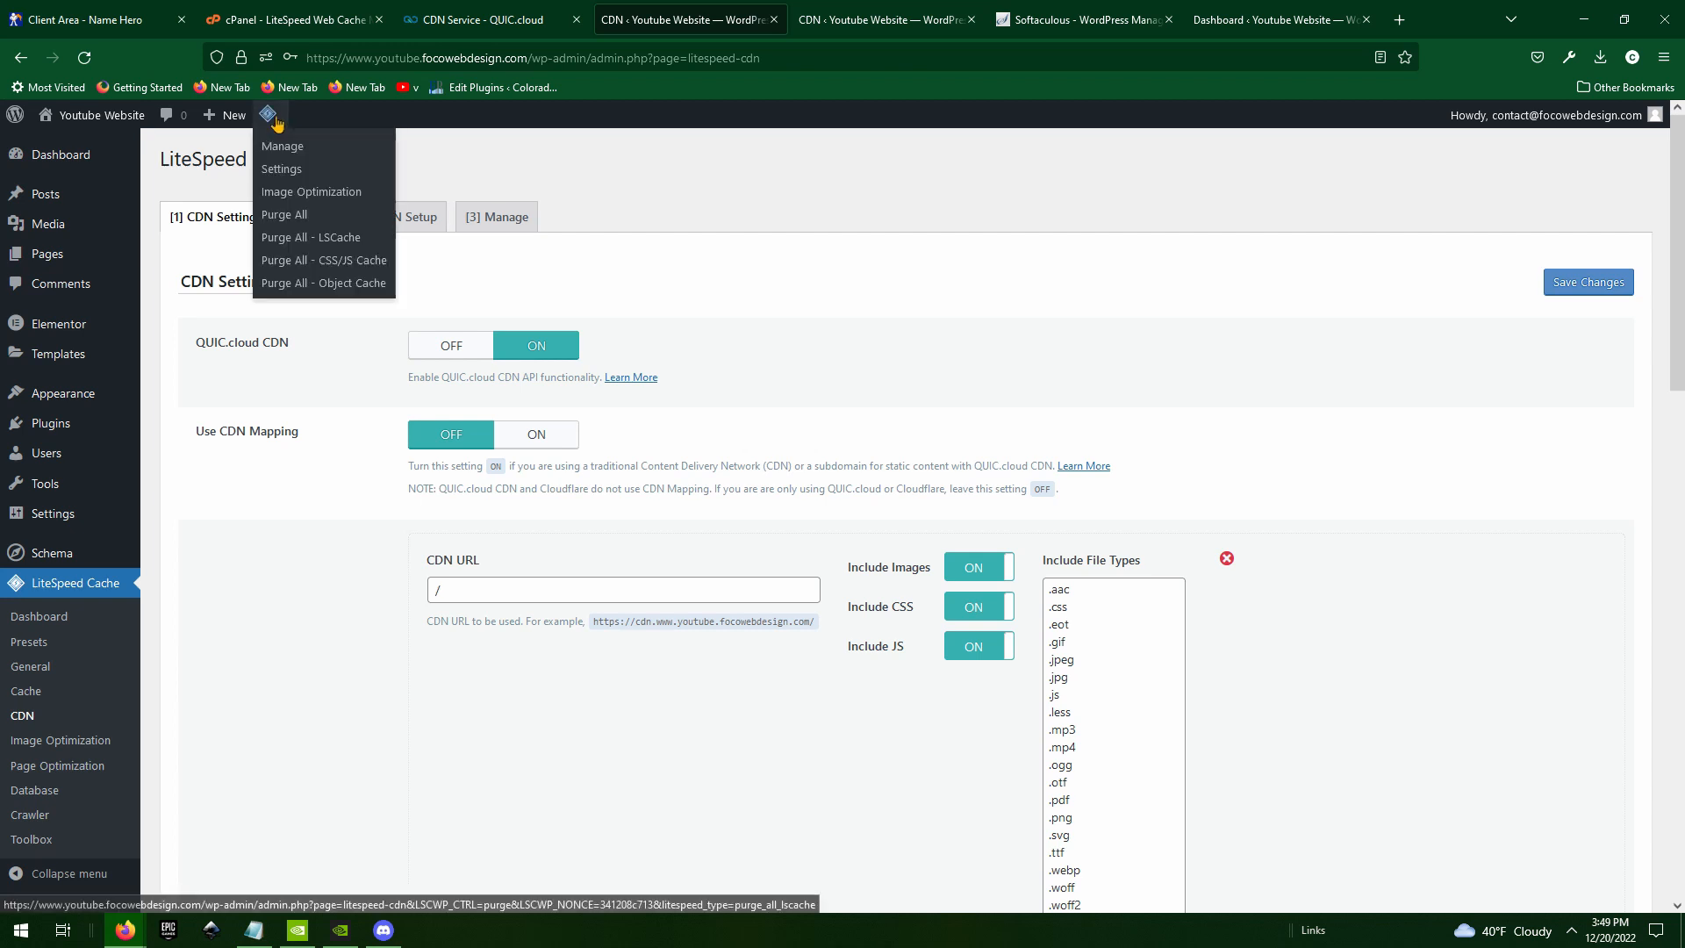
pyautogui.click(279, 215)
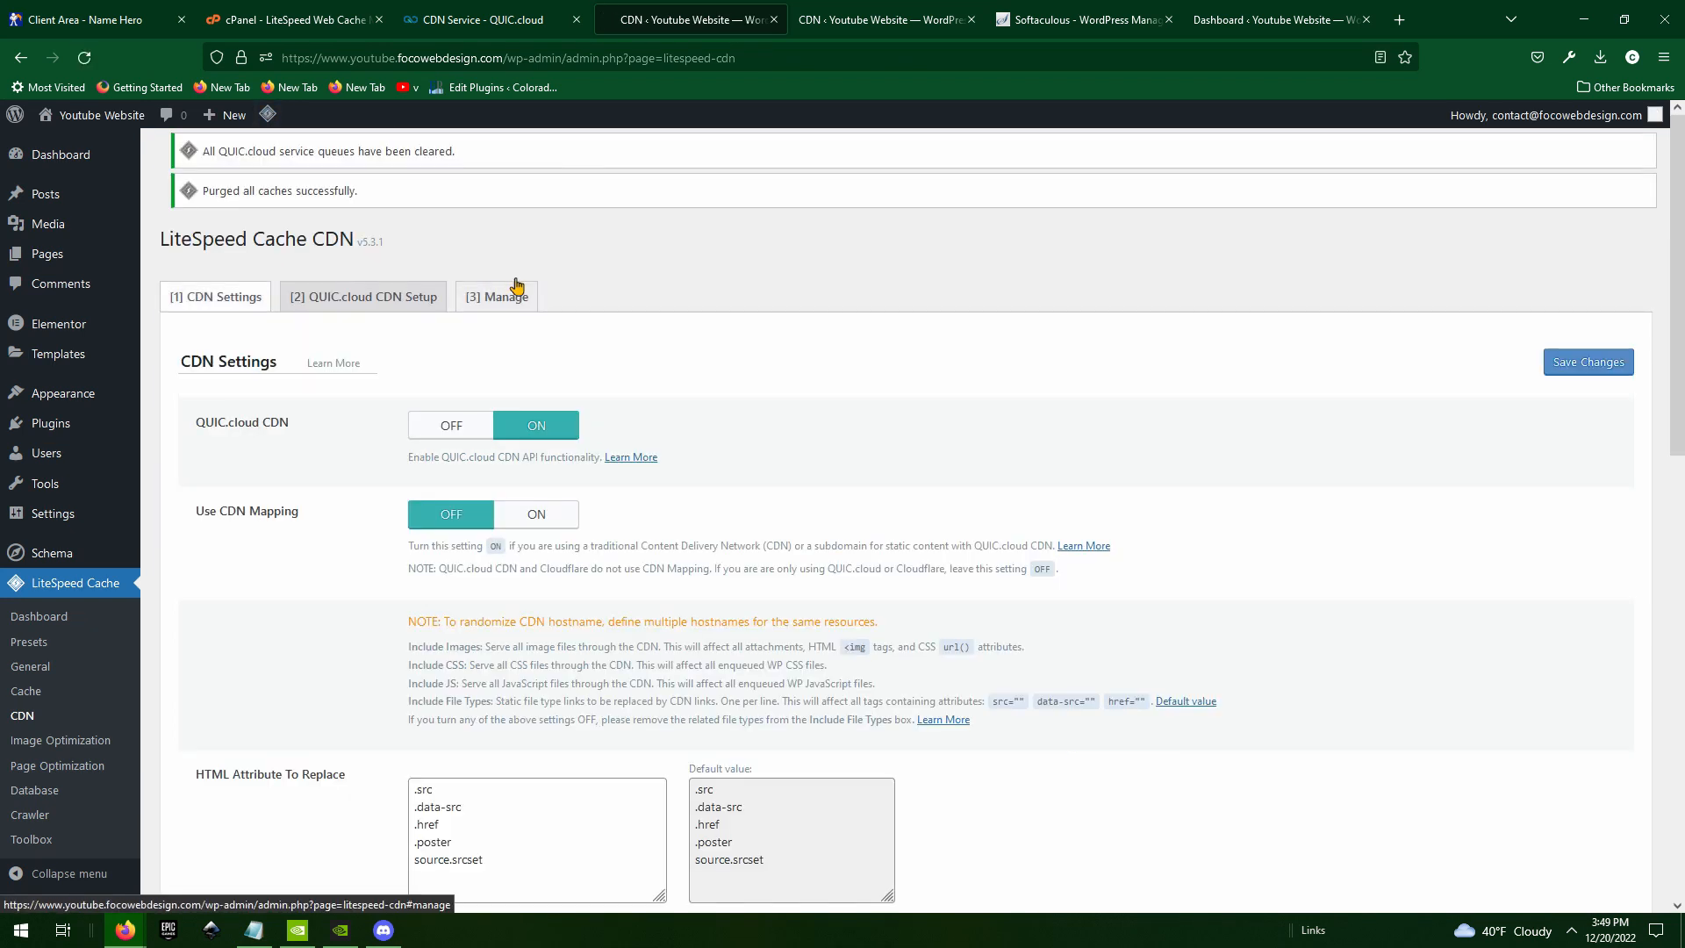
pyautogui.scroll(-2, 498, 314)
pyautogui.scroll(-8, 497, 314)
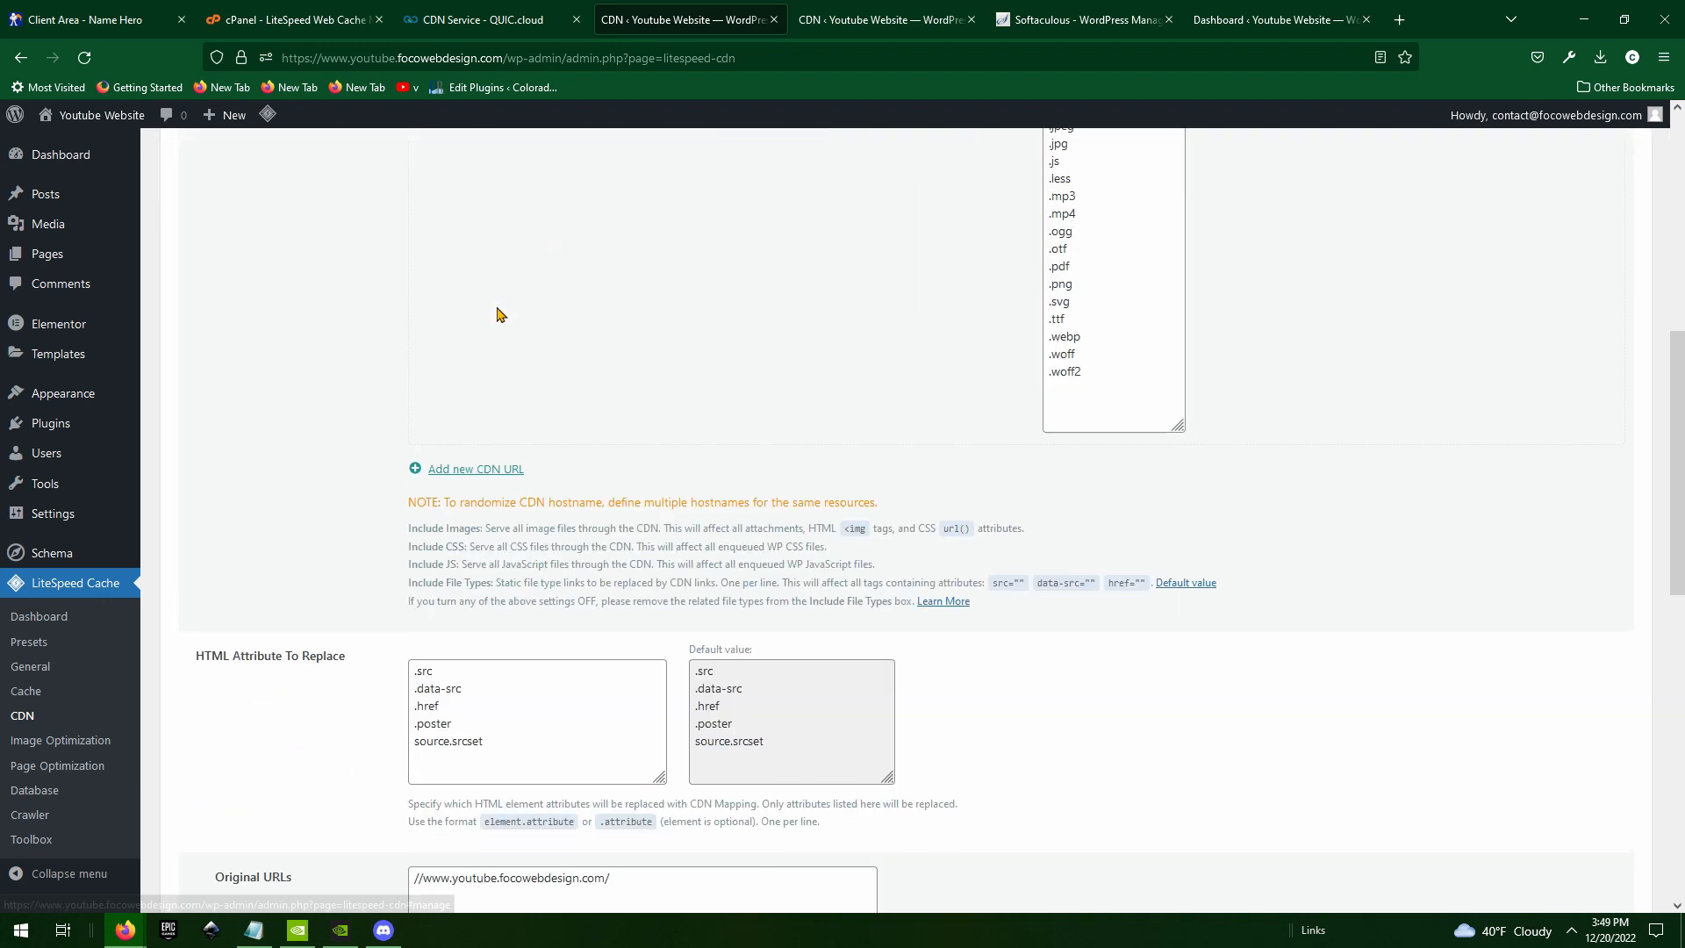
# - Turn on Automatically Upgrade in the LiteSpeed Cache general settings, save, and open the Server IP field for editing
pyautogui.click(33, 667)
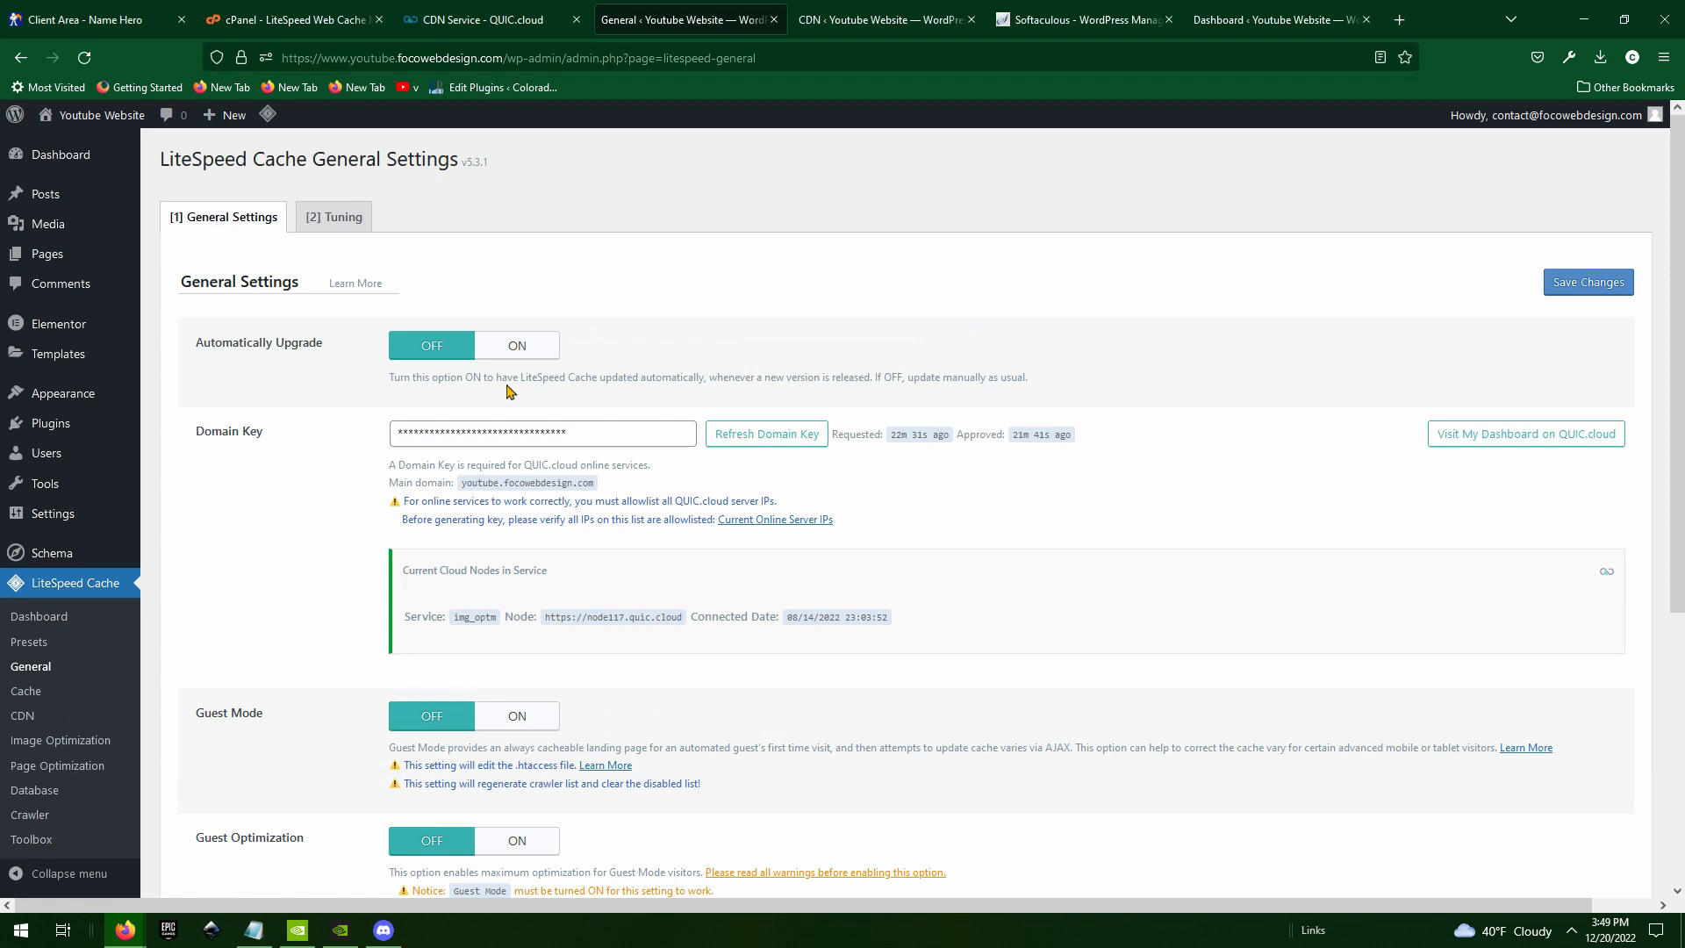
pyautogui.click(517, 345)
pyautogui.click(1597, 287)
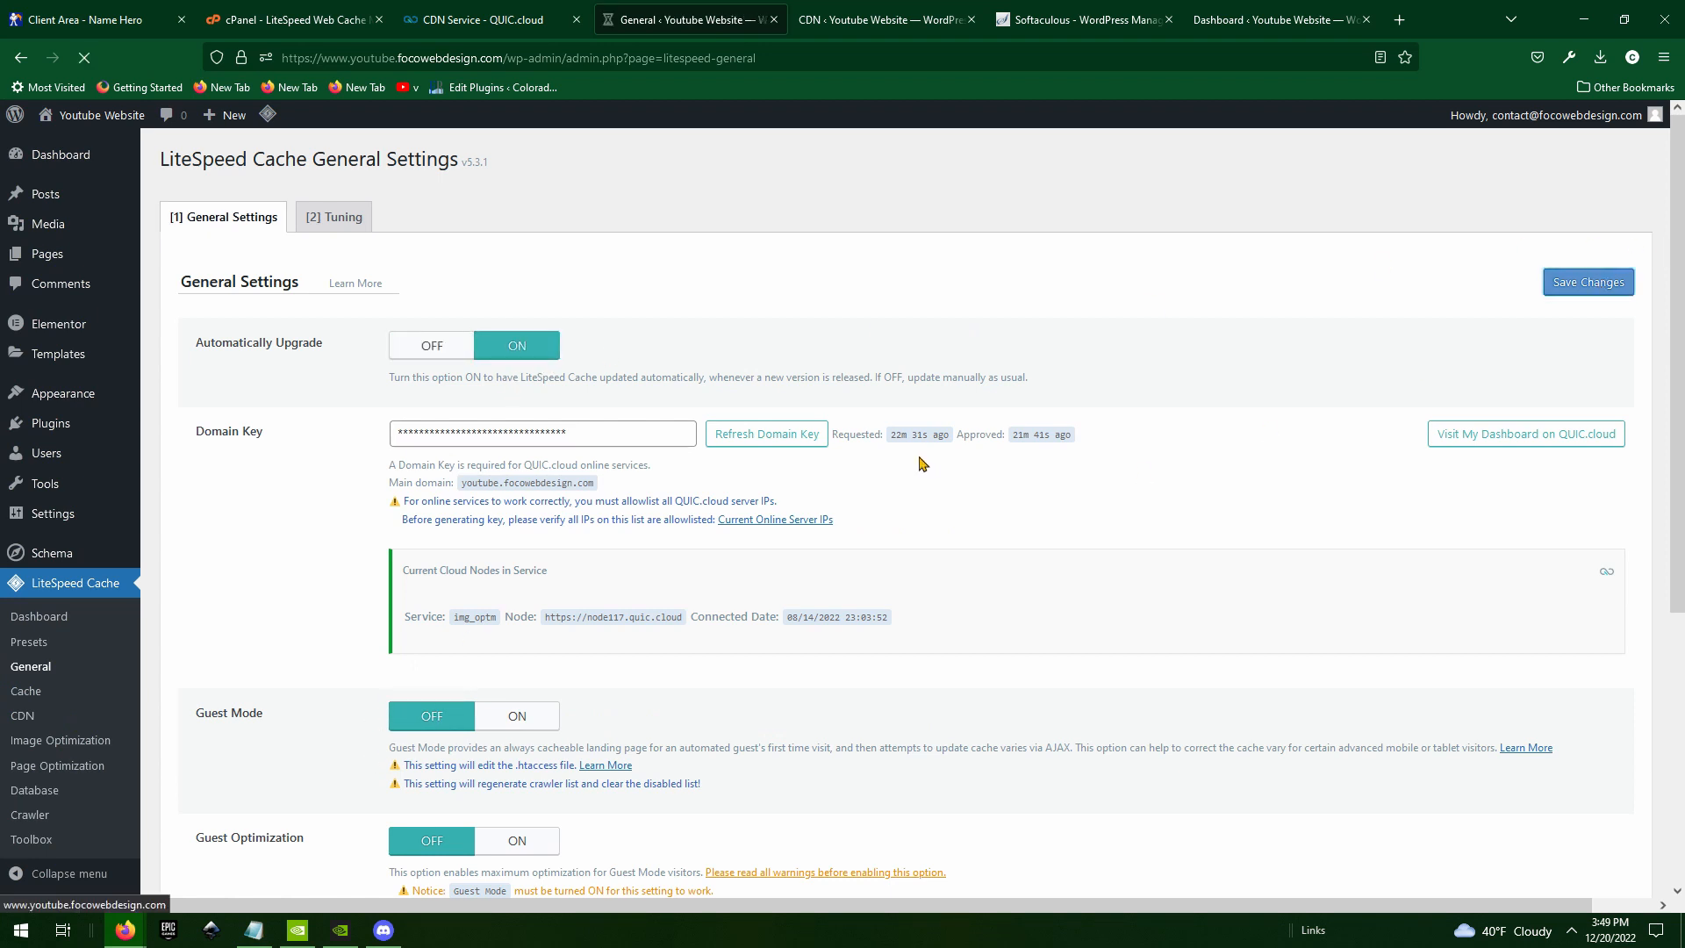
pyautogui.scroll(-5, 496, 314)
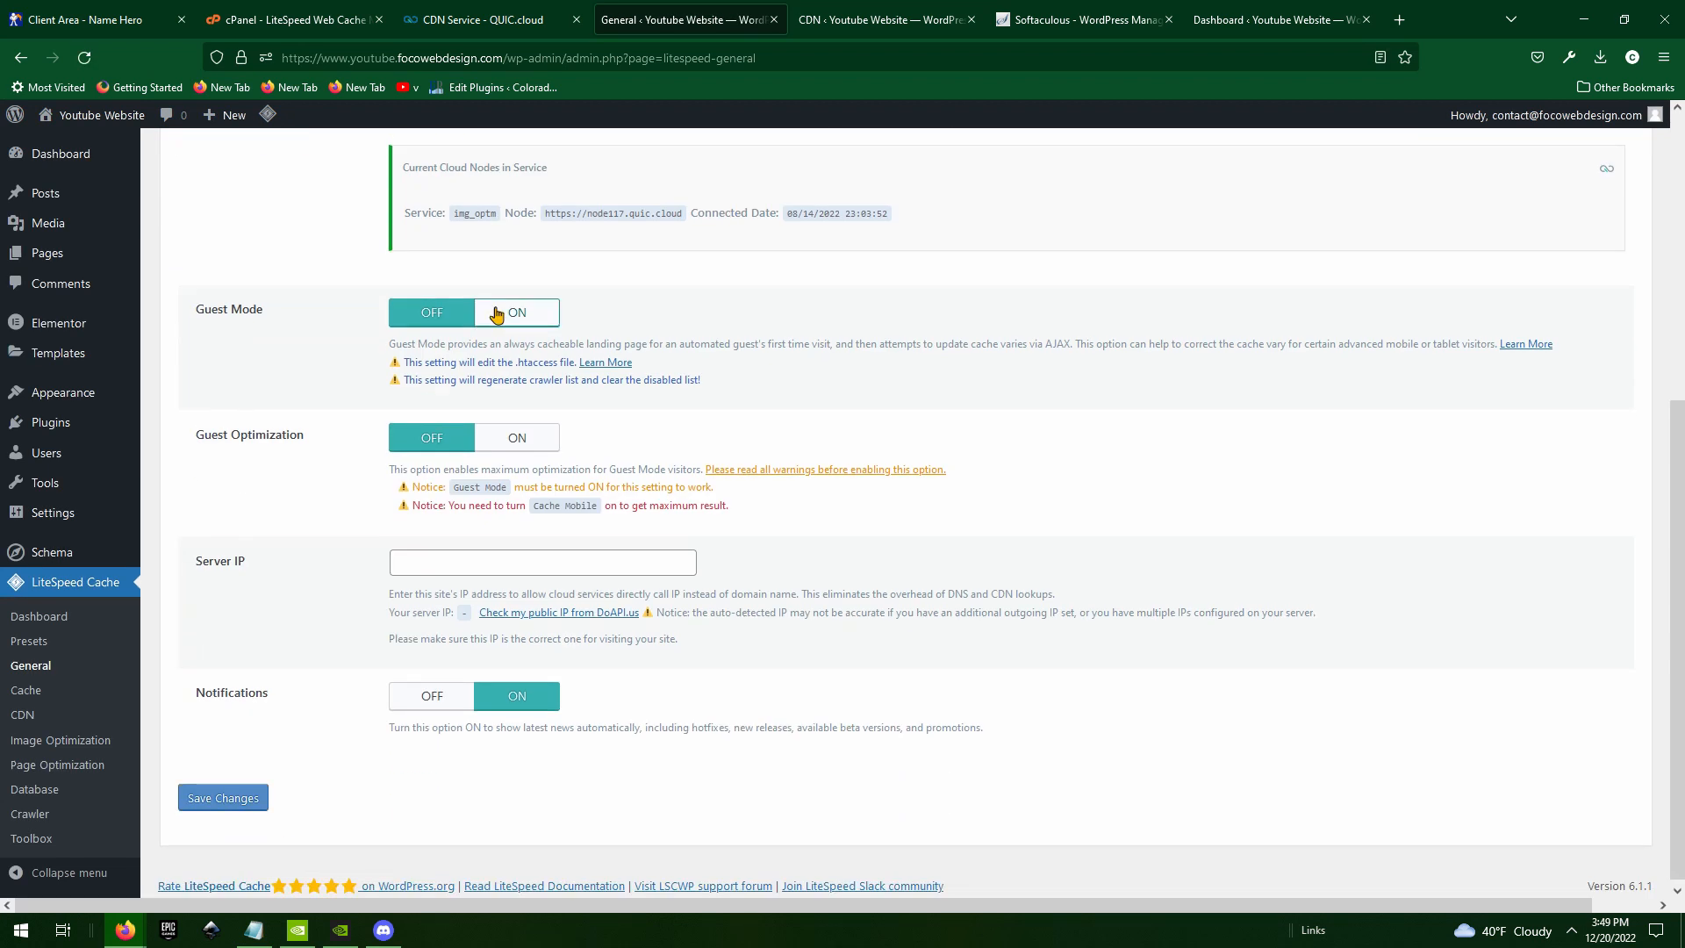
pyautogui.click(480, 565)
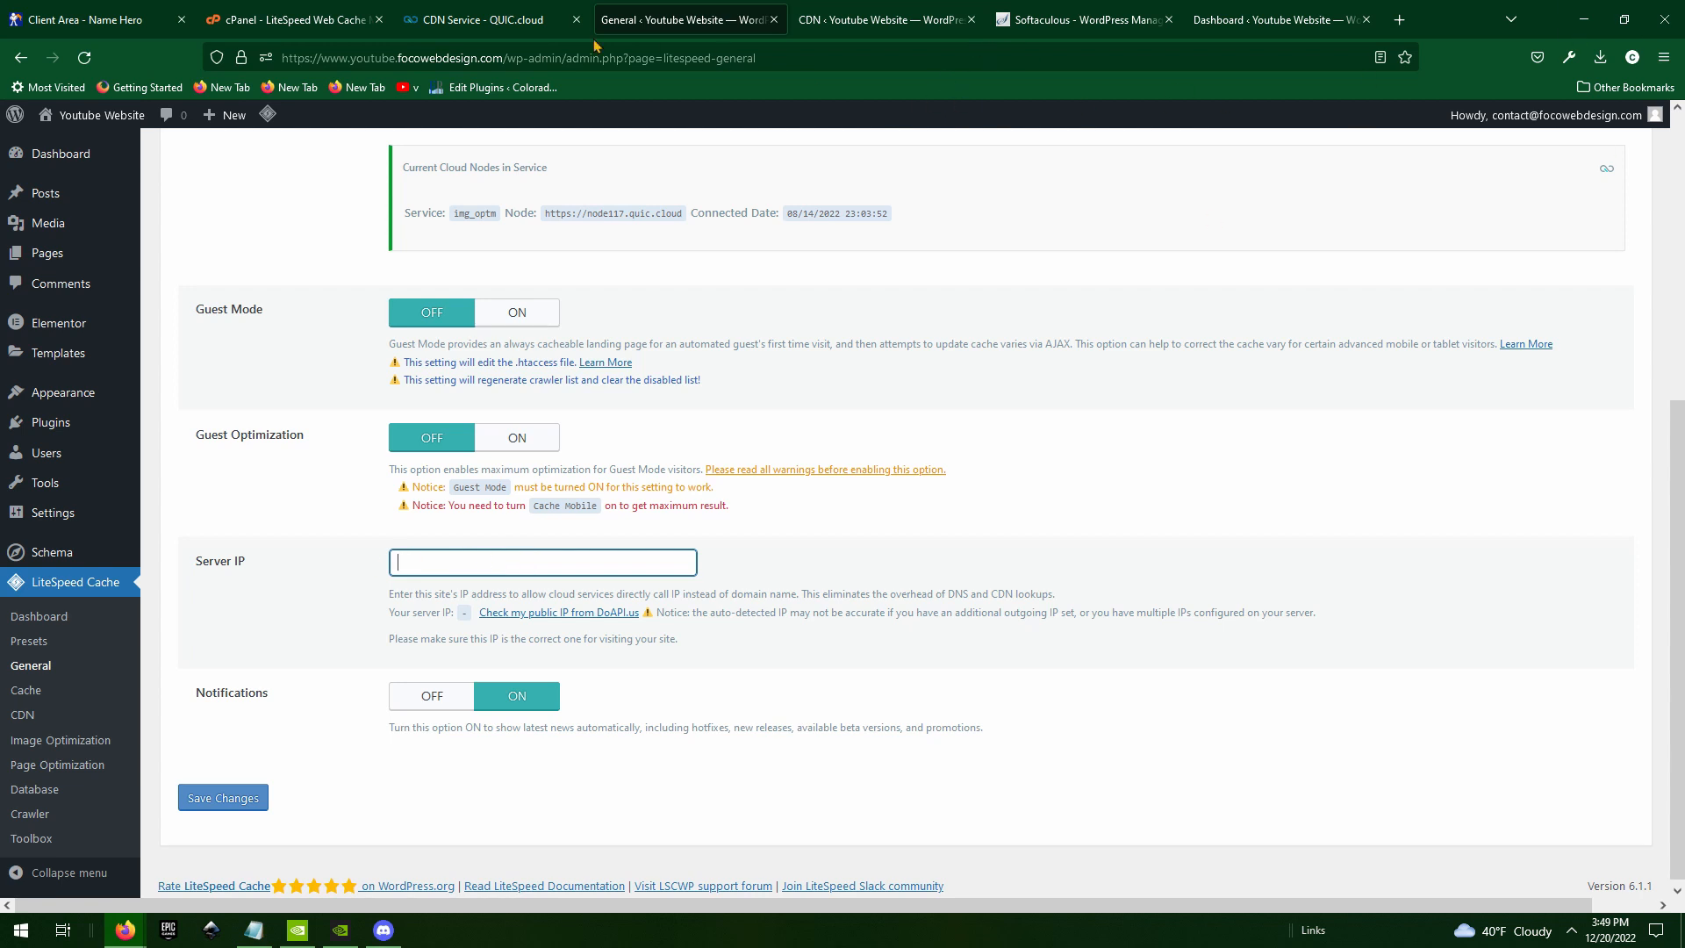
# - Close the cPanel cache manager page and the Name Hero client area page
pyautogui.click(275, 19)
pyautogui.hotkey('ctrl', 'w')
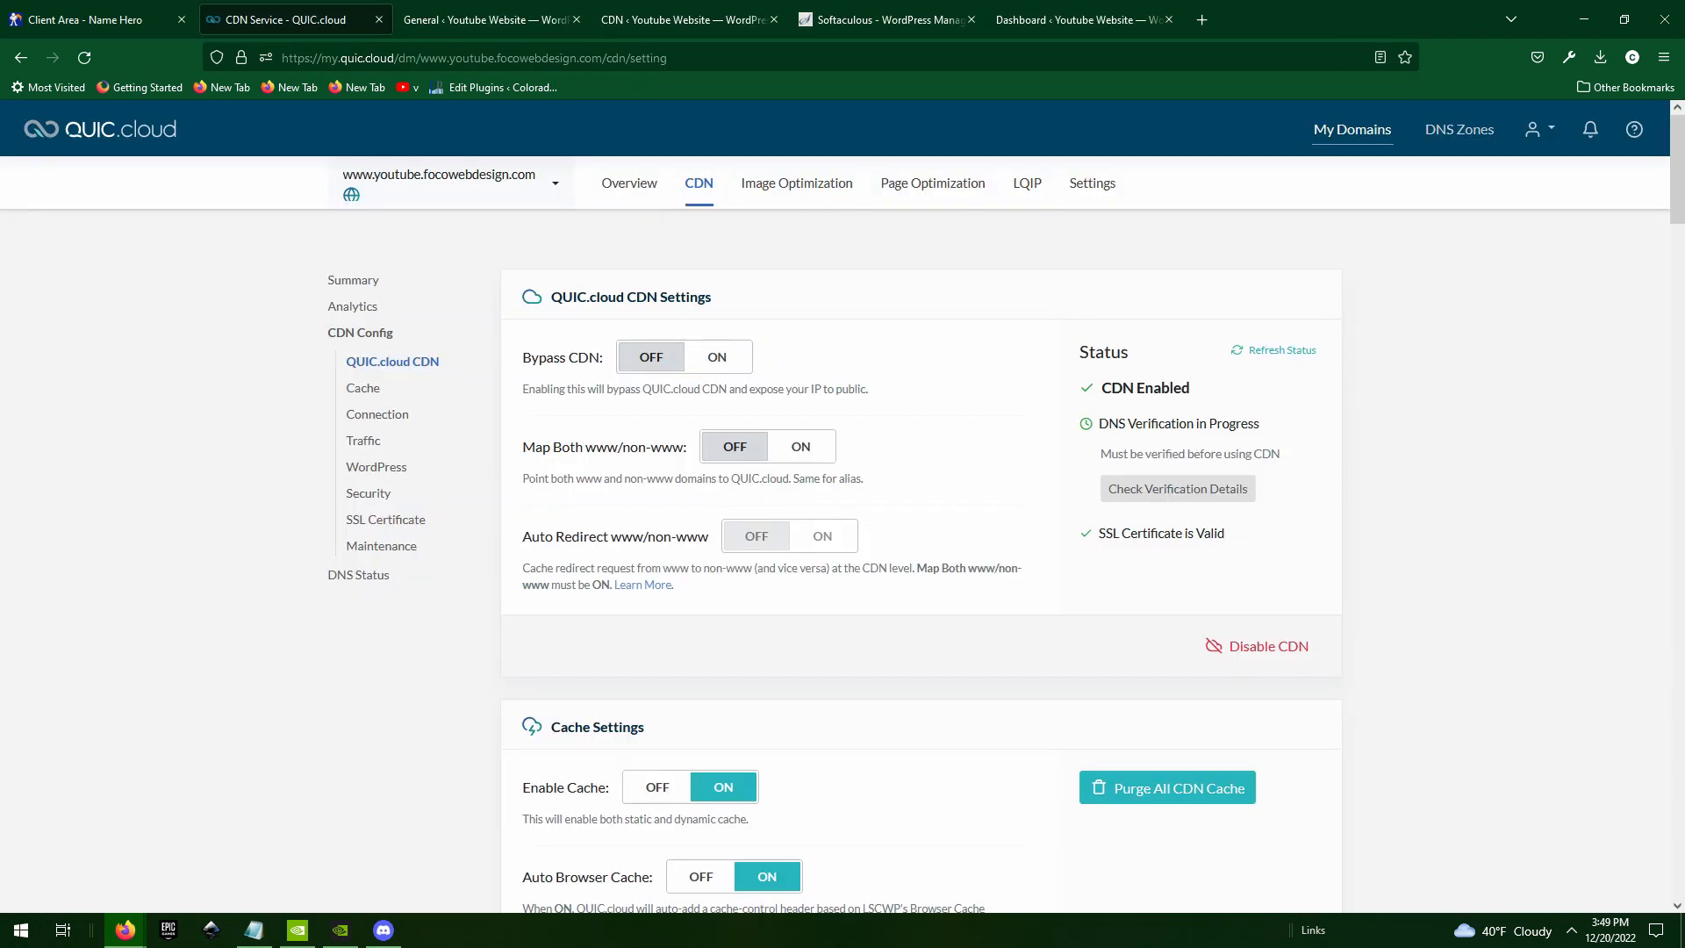
pyautogui.click(182, 19)
# - Save the LiteSpeed Cache general settings of the WordPress site and purge all of its caches
pyautogui.click(290, 19)
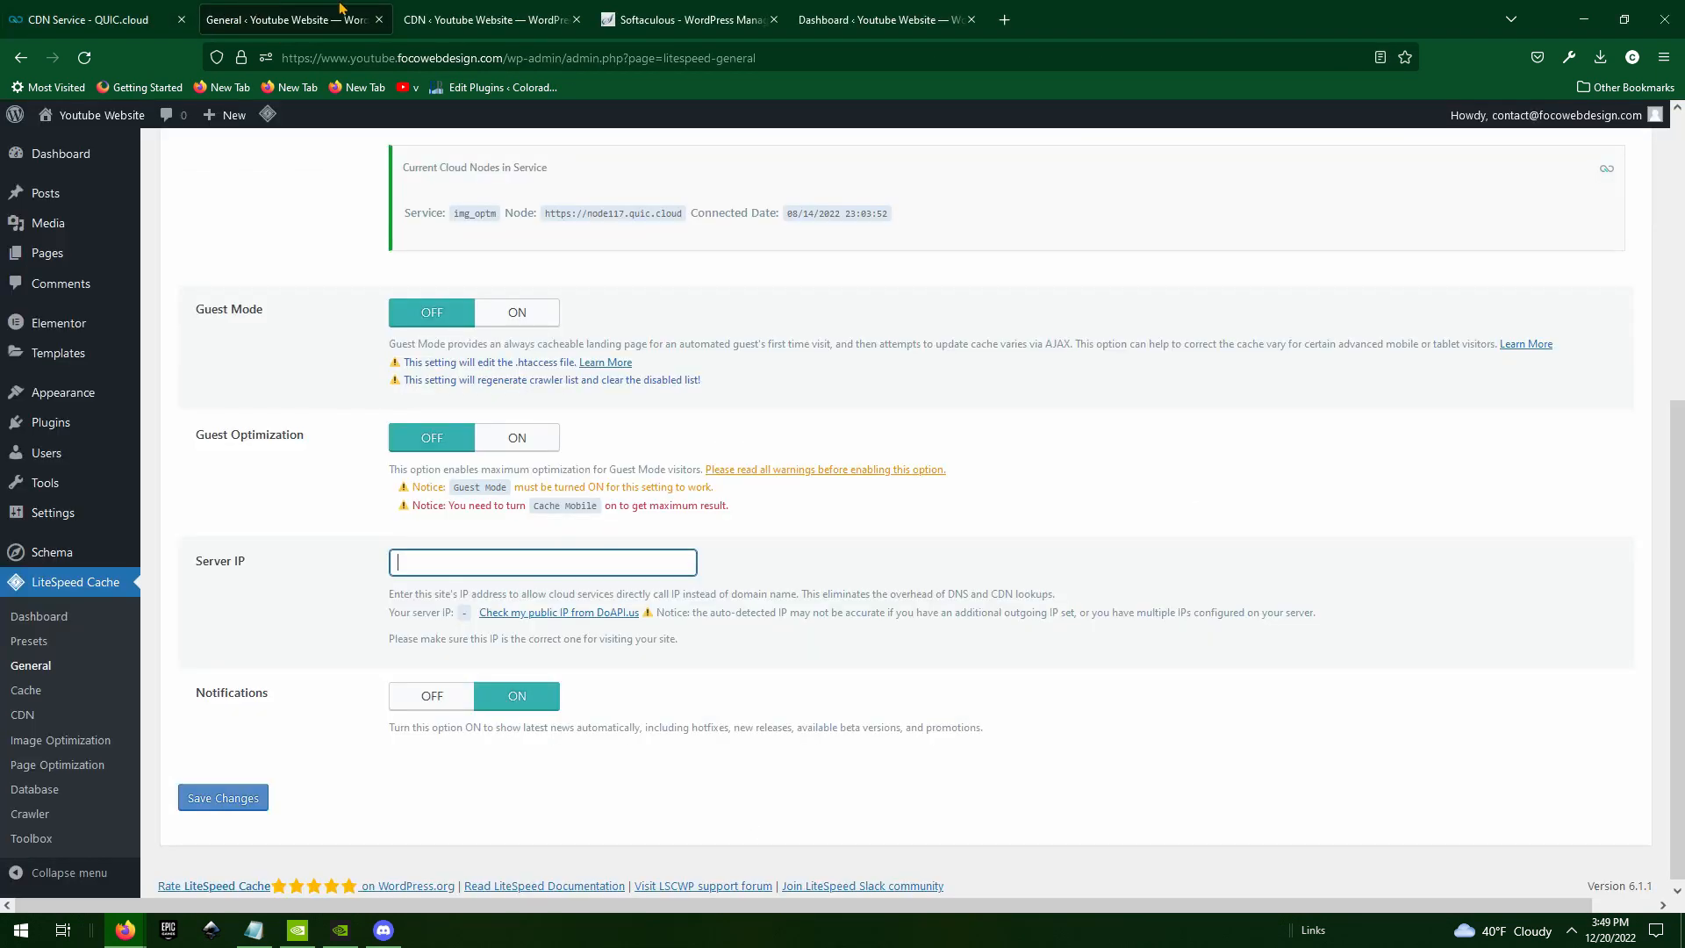
pyautogui.click(230, 800)
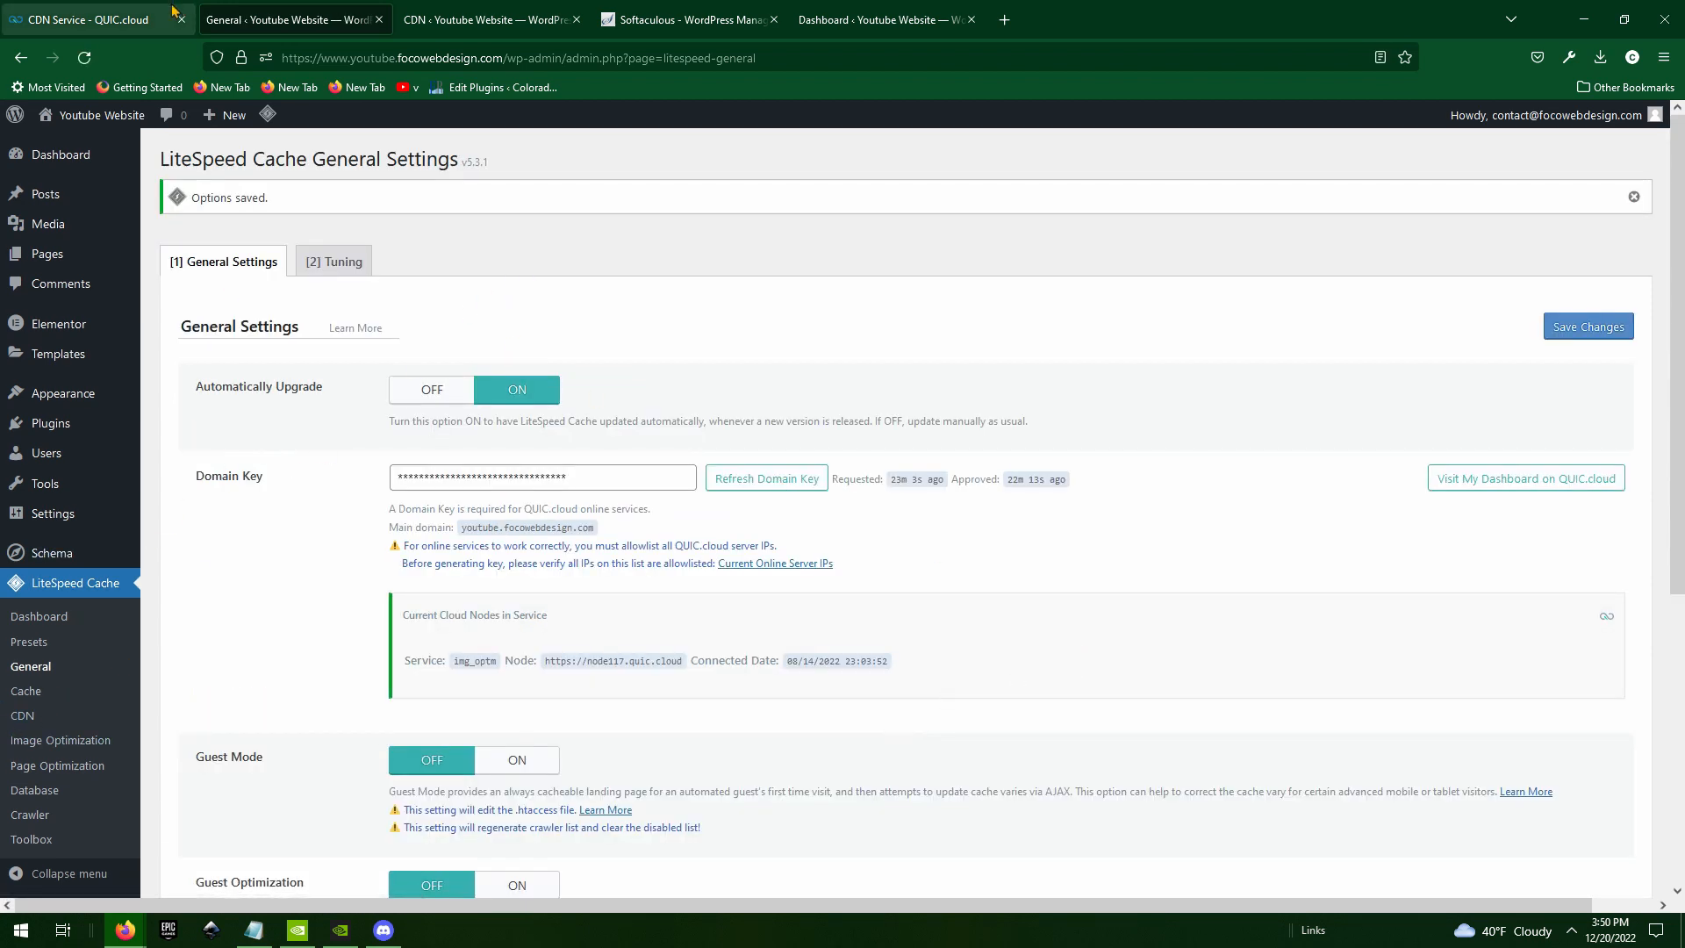
pyautogui.moveTo(268, 118)
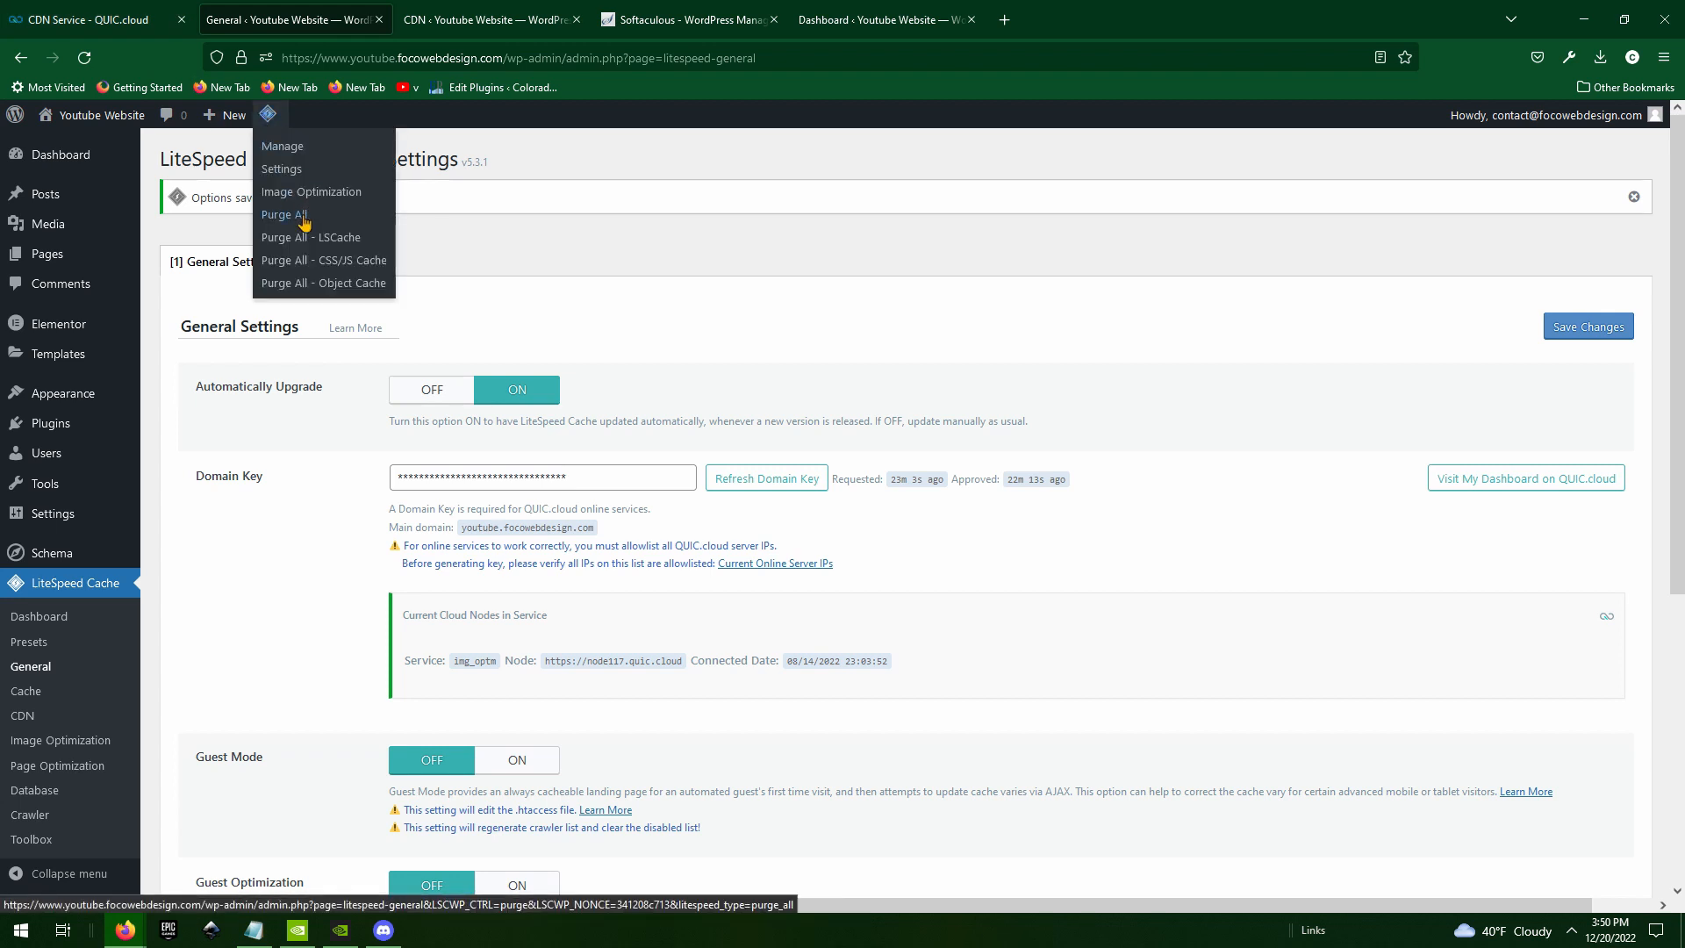
pyautogui.click(304, 222)
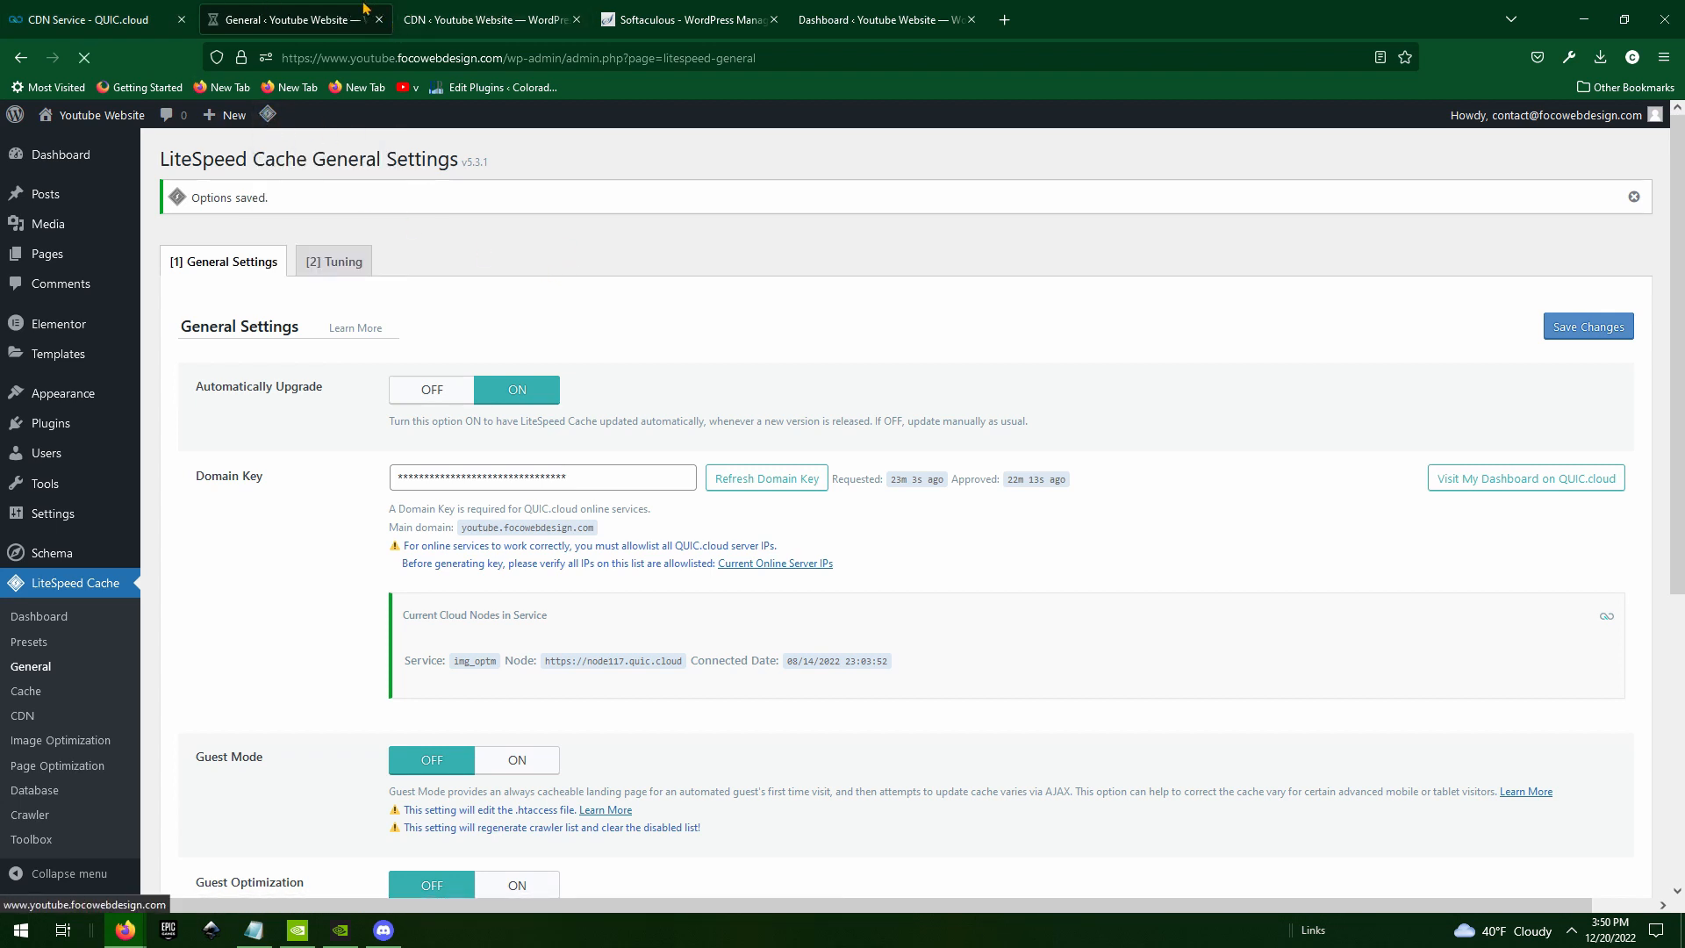
# - Return to the QUIC.cloud CDN settings page and refresh the CDN status to check the DNS verification
pyautogui.click(483, 10)
pyautogui.click(689, 11)
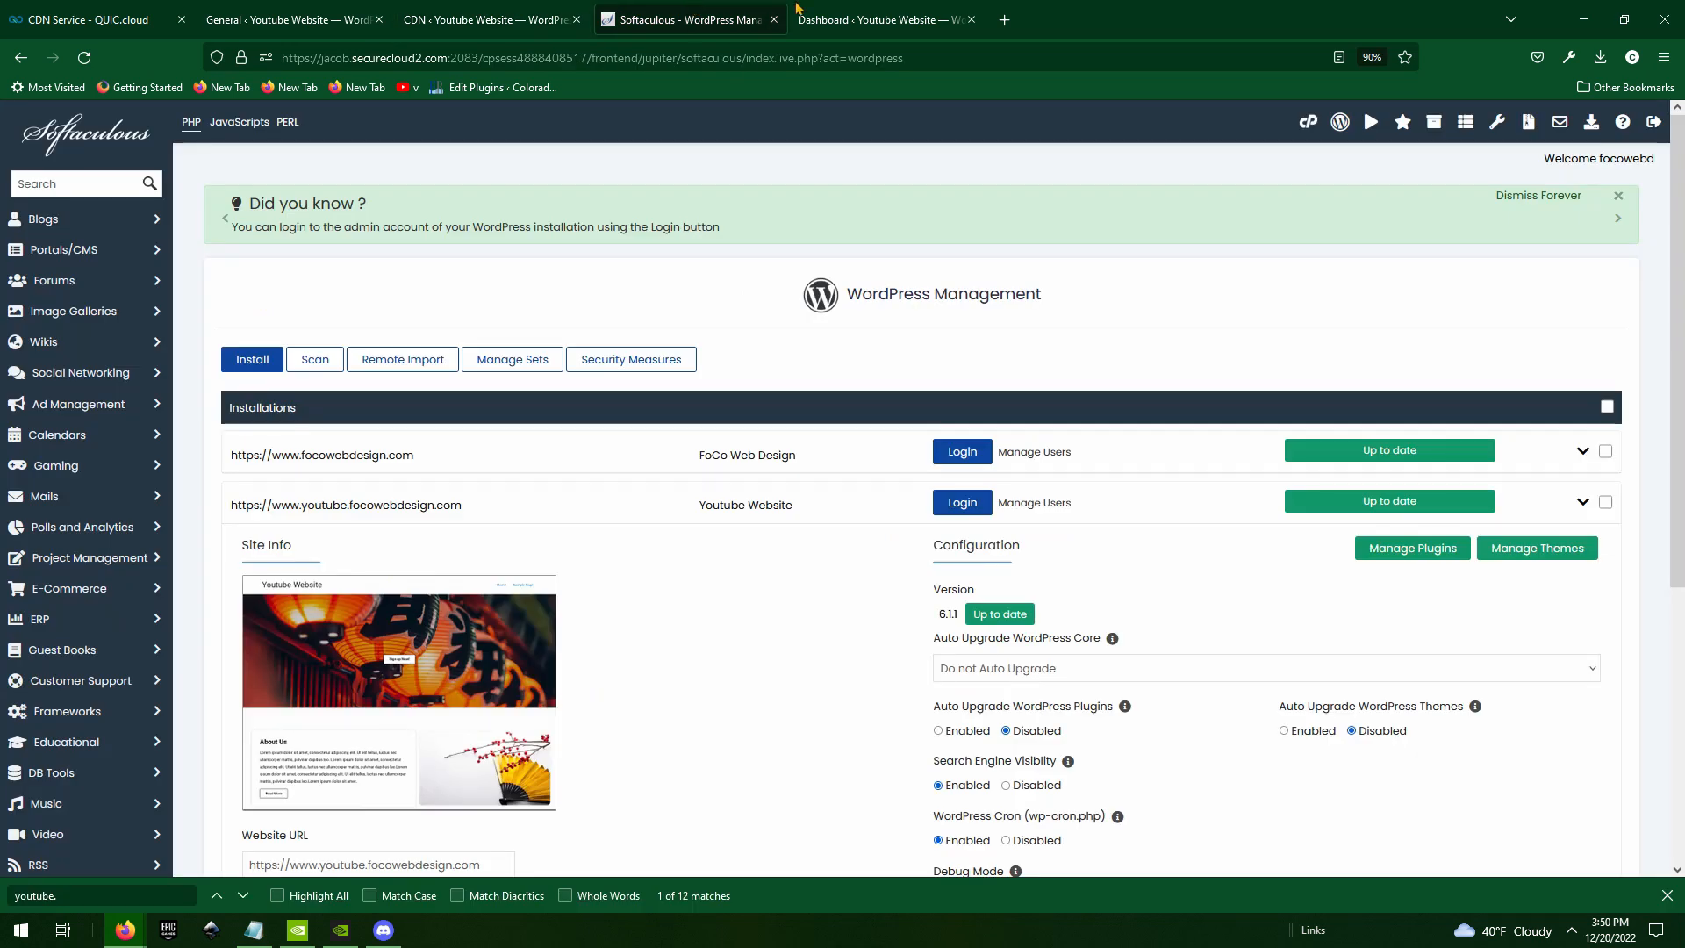
pyautogui.click(797, 10)
pyautogui.click(4, 9)
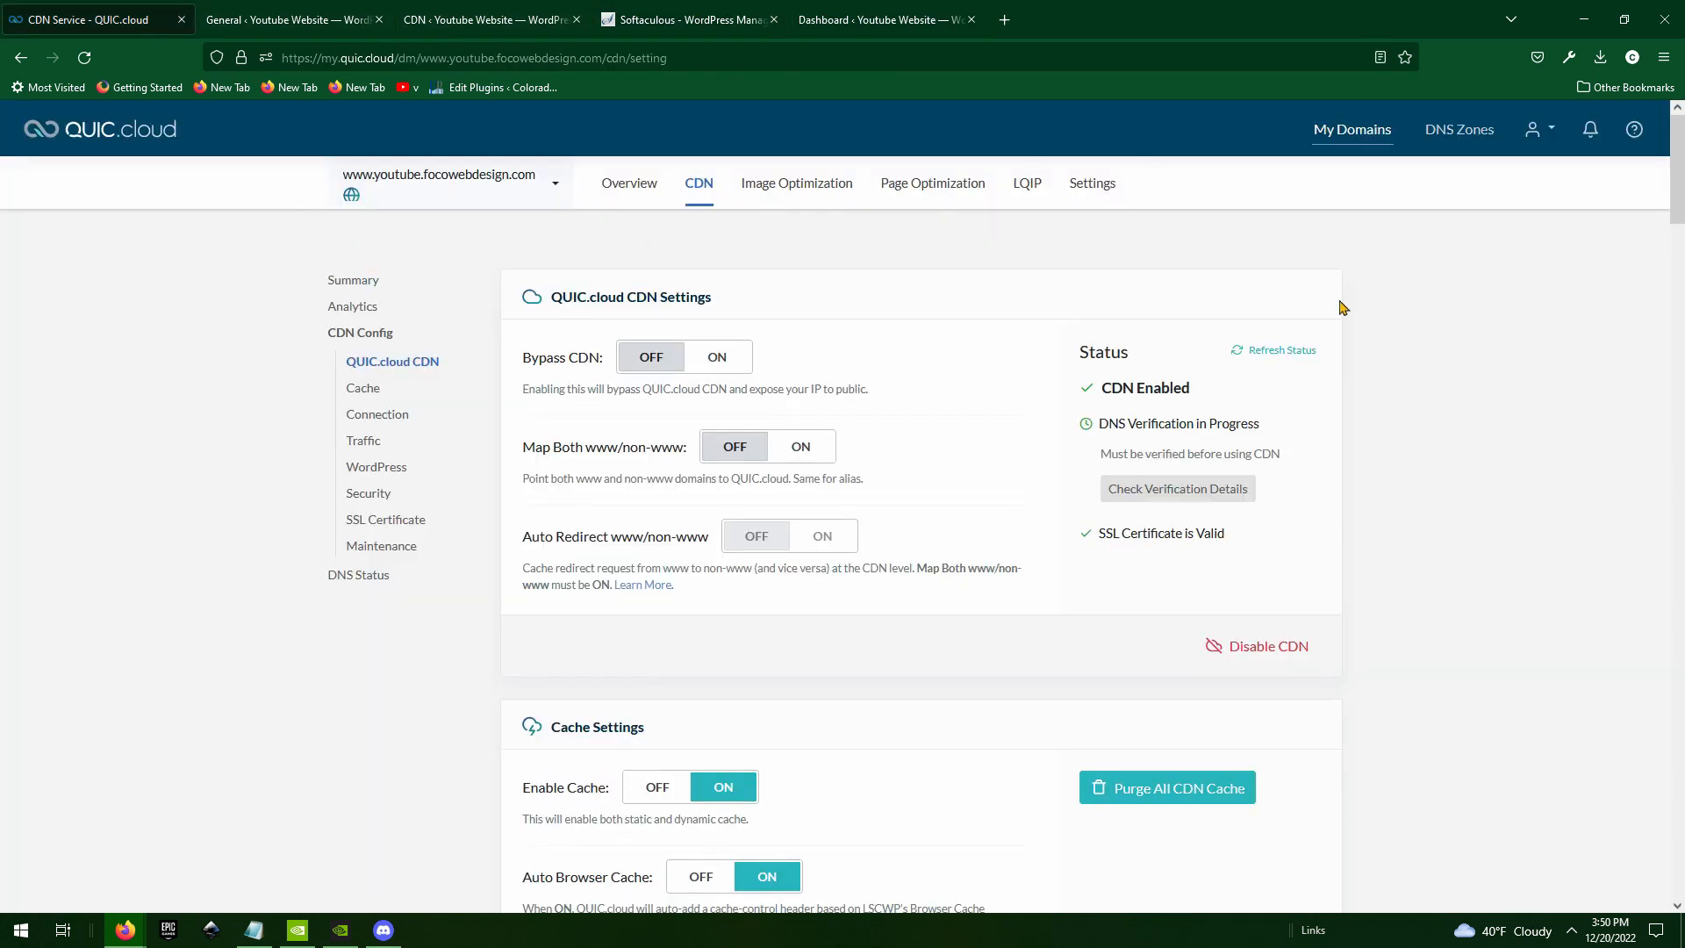
pyautogui.click(1285, 350)
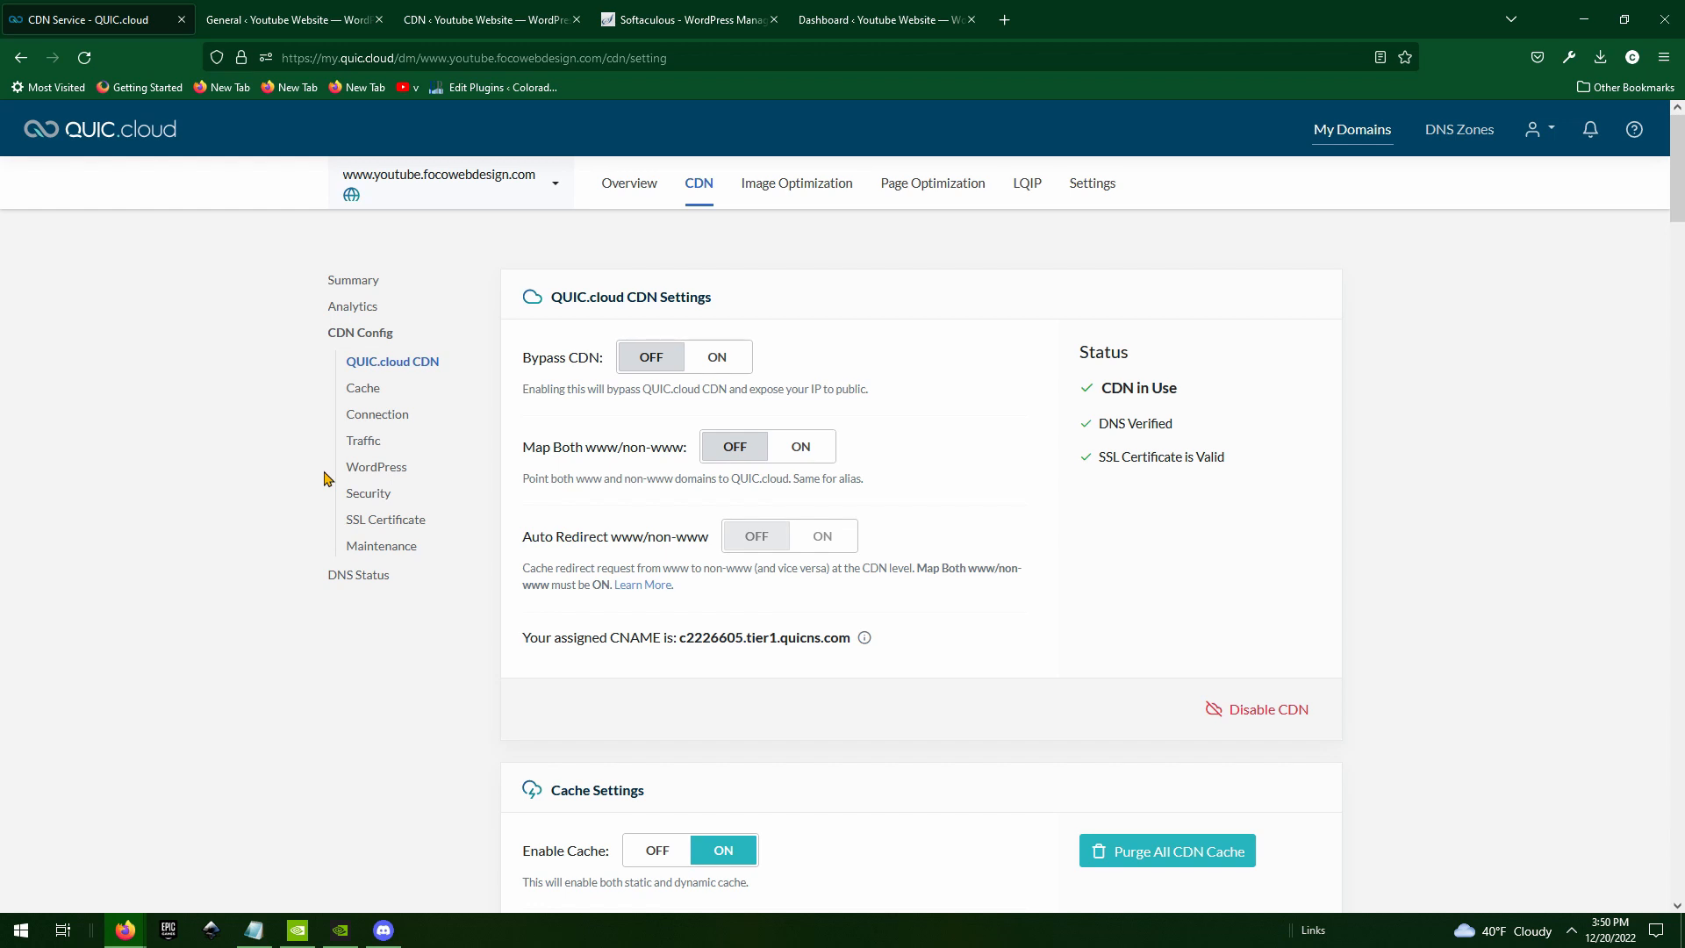
# - Review the QUIC.cloud CDN configuration, including the cache and connection settings, and return to the CDN status overview
pyautogui.scroll(-4, 562, 597)
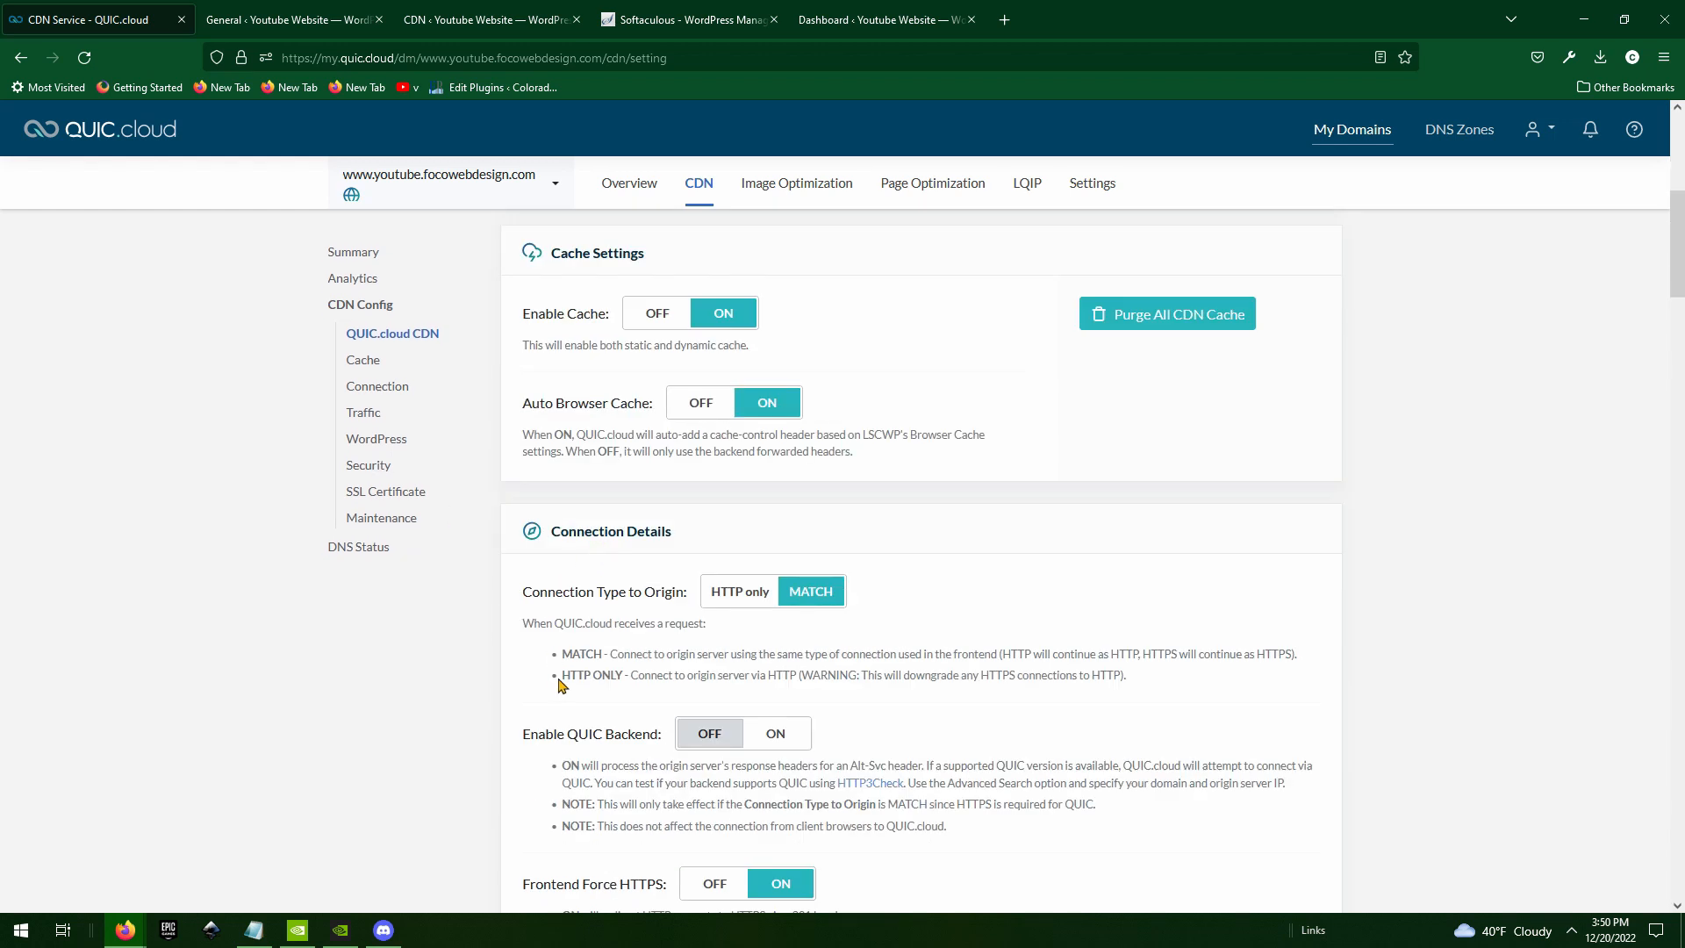
pyautogui.scroll(-6, 570, 681)
pyautogui.scroll(-8, 571, 680)
pyautogui.scroll(10, 566, 680)
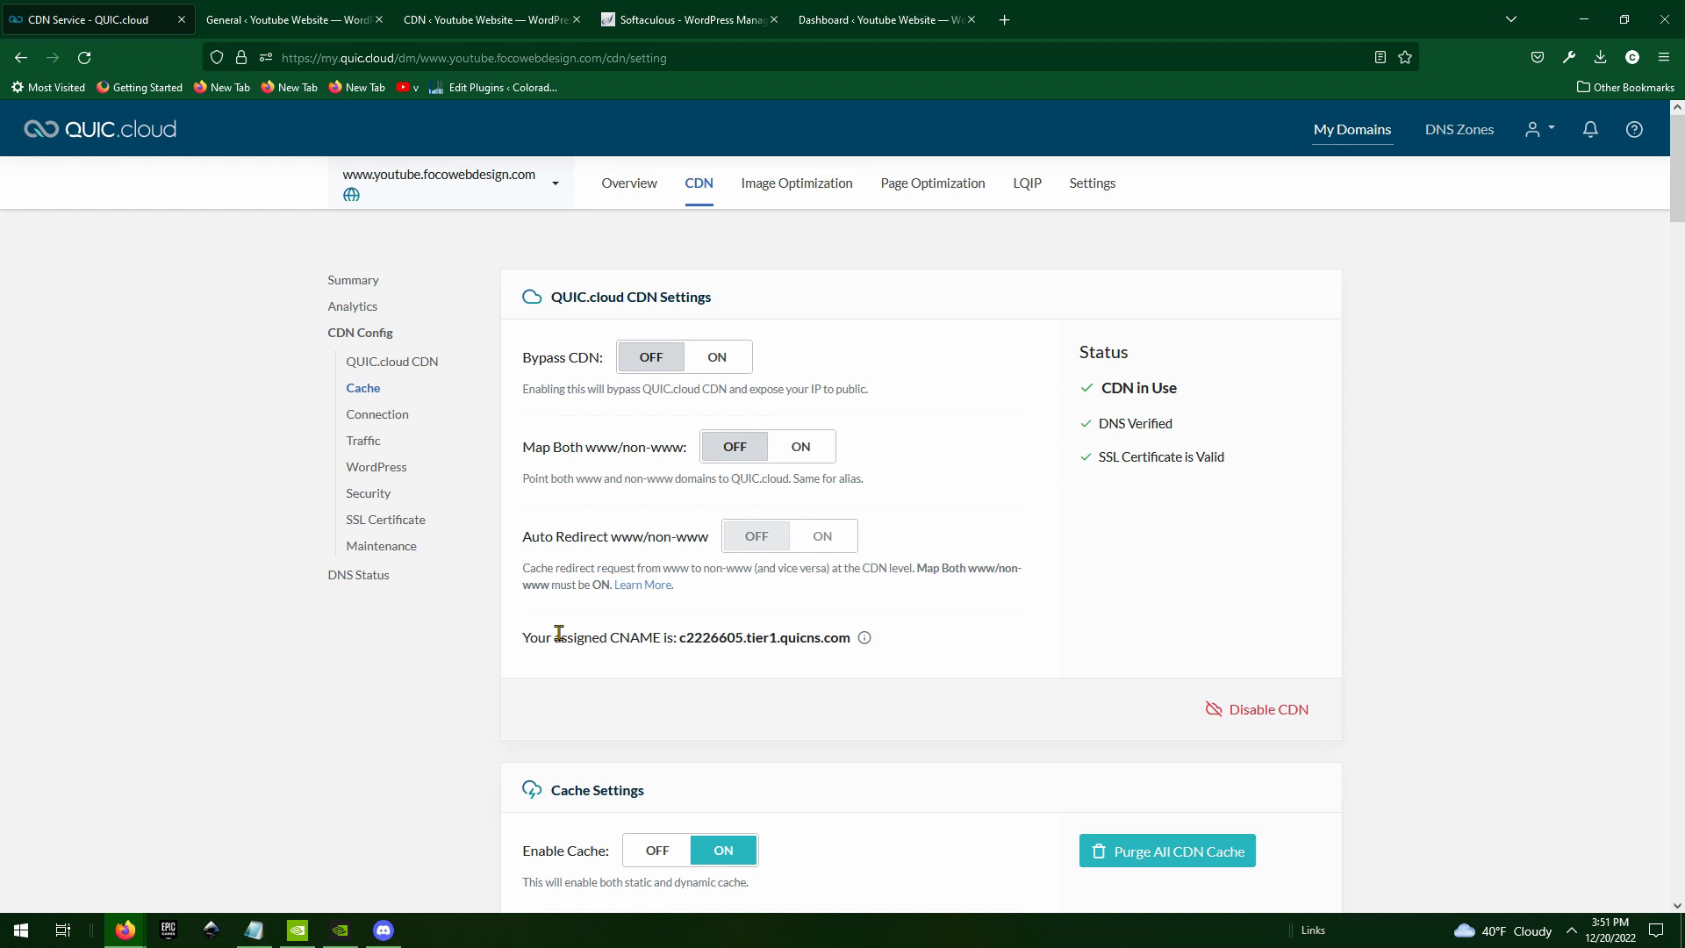
pyautogui.moveTo(341, 929)
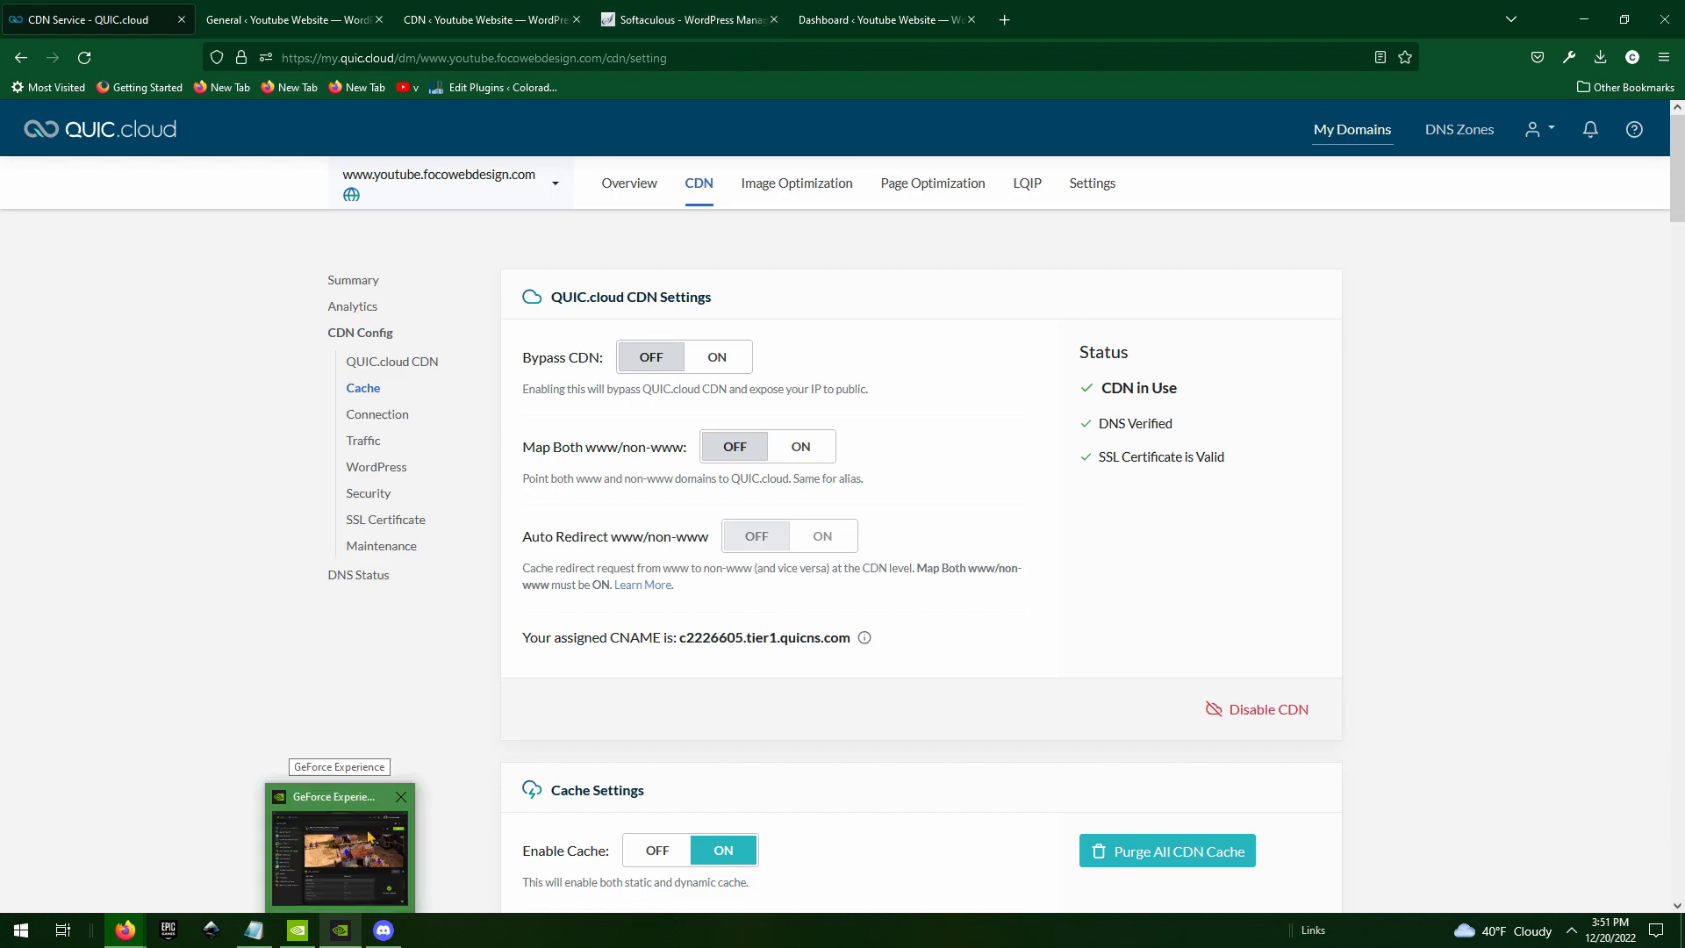